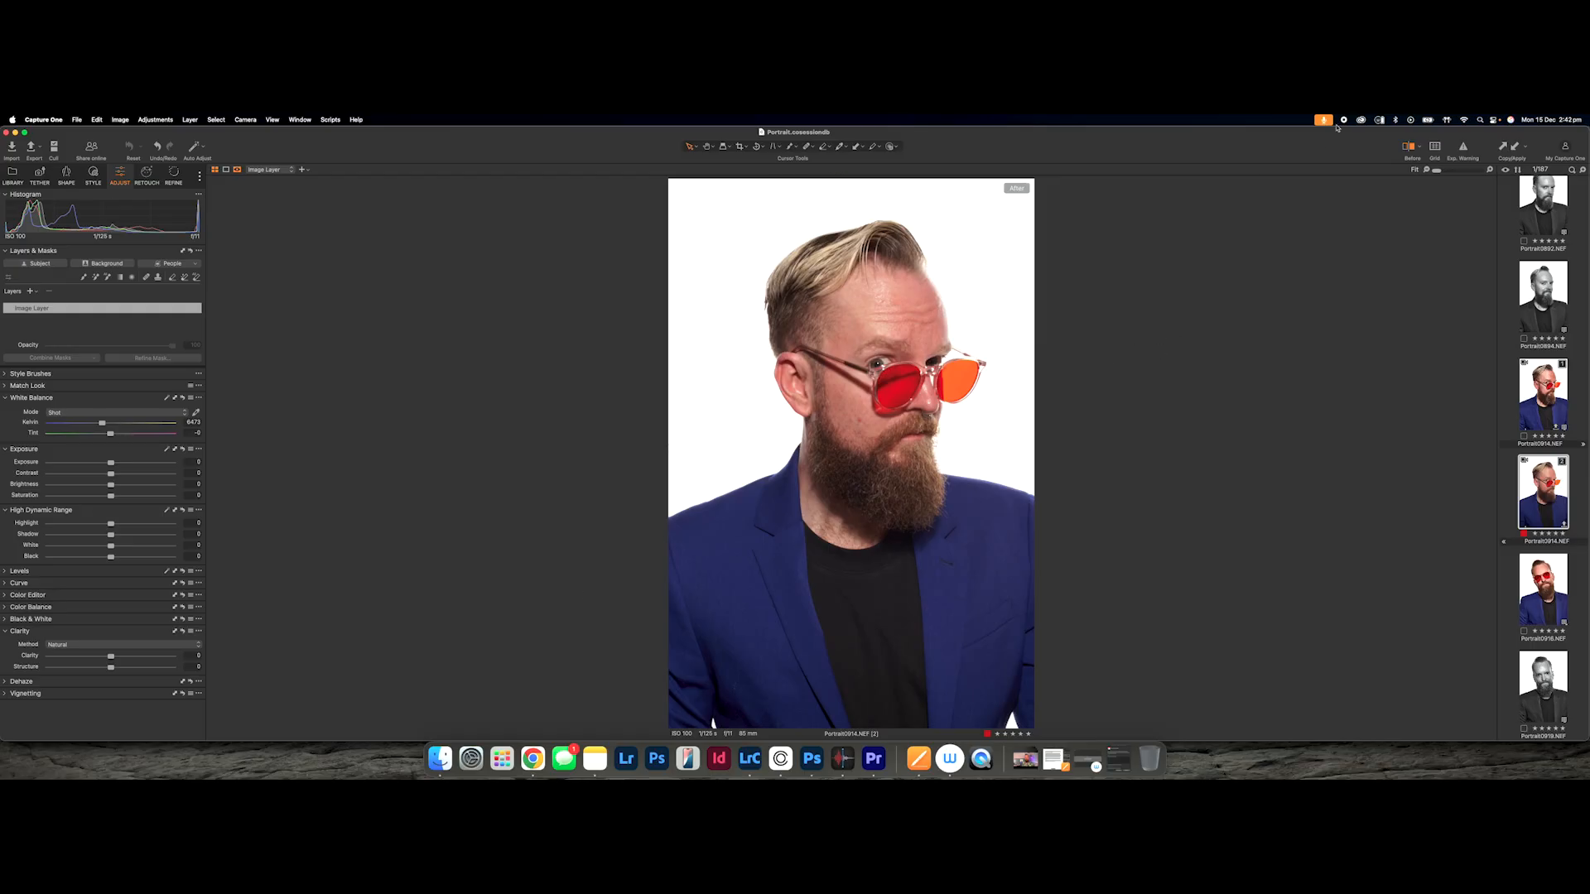
# Compare the portrait before and after editing with the split view, and inspect the hairline and forehead up close
pyautogui.click(1408, 147)
pyautogui.click(1408, 147)
pyautogui.moveTo(851, 453); pyautogui.dragTo(977, 466)
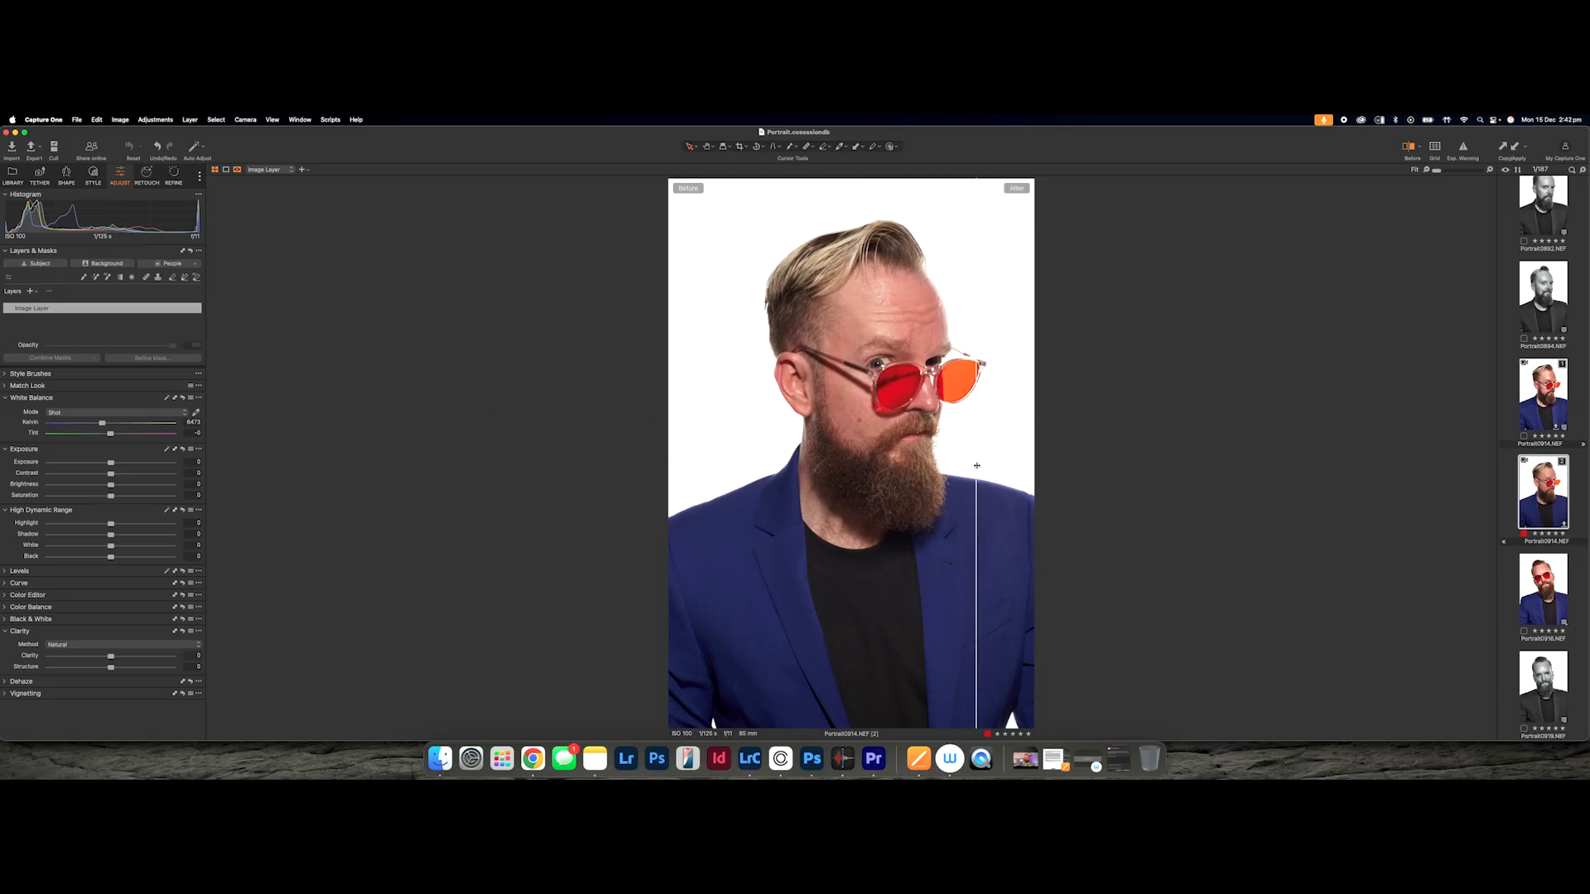
pyautogui.moveTo(967, 459); pyautogui.dragTo(572, 420)
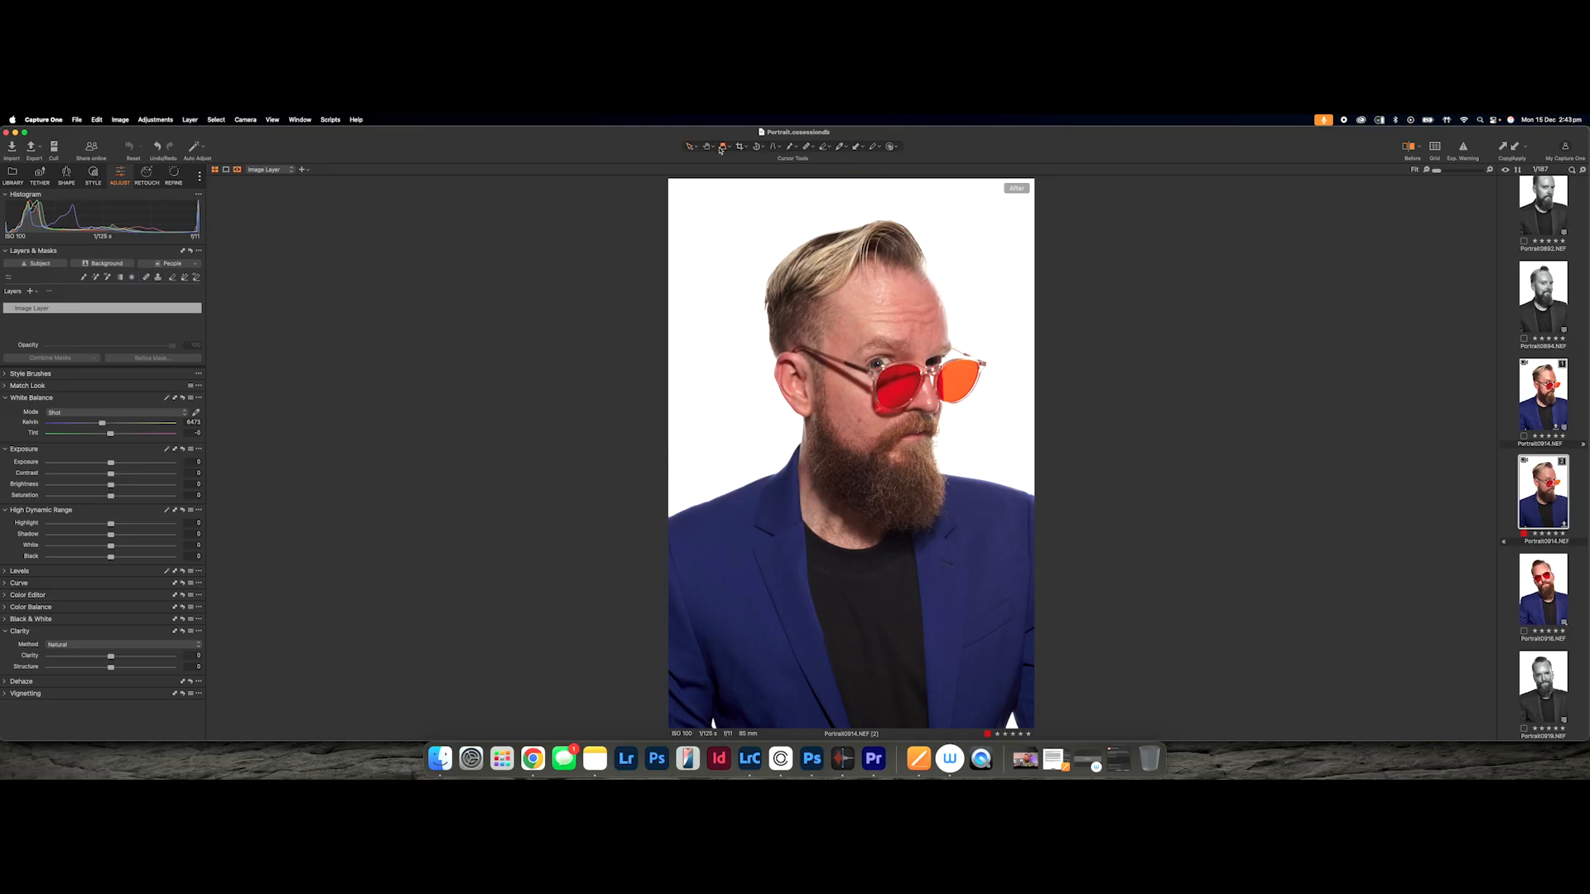
pyautogui.moveTo(762, 484); pyautogui.dragTo(782, 275)
pyautogui.doubleClick(800, 282)
pyautogui.scroll(2, 801, 281)
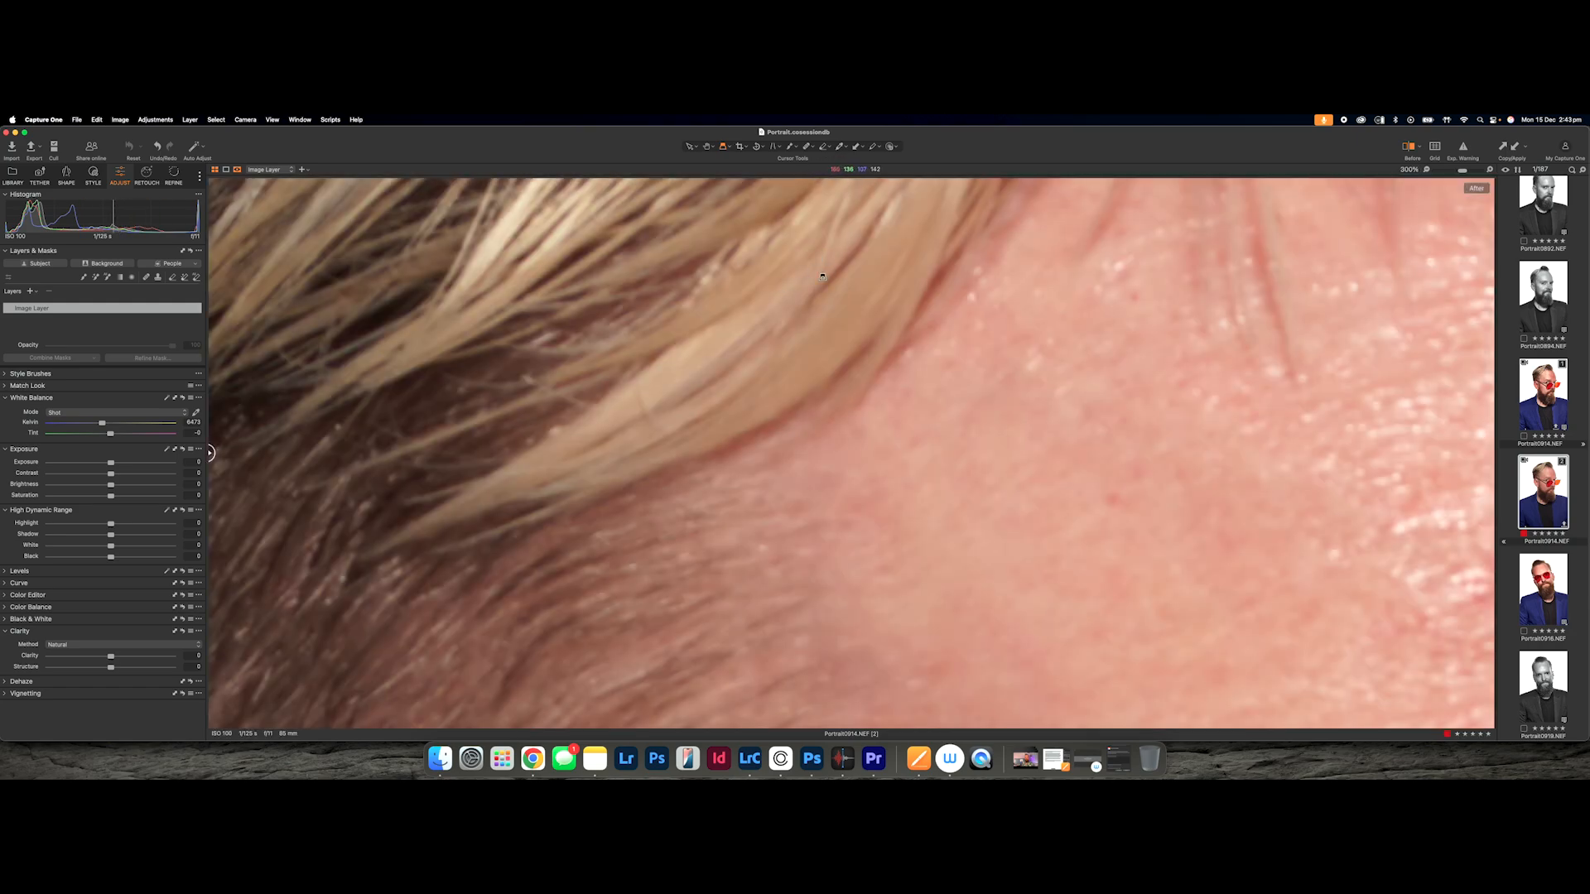
pyautogui.doubleClick(795, 321)
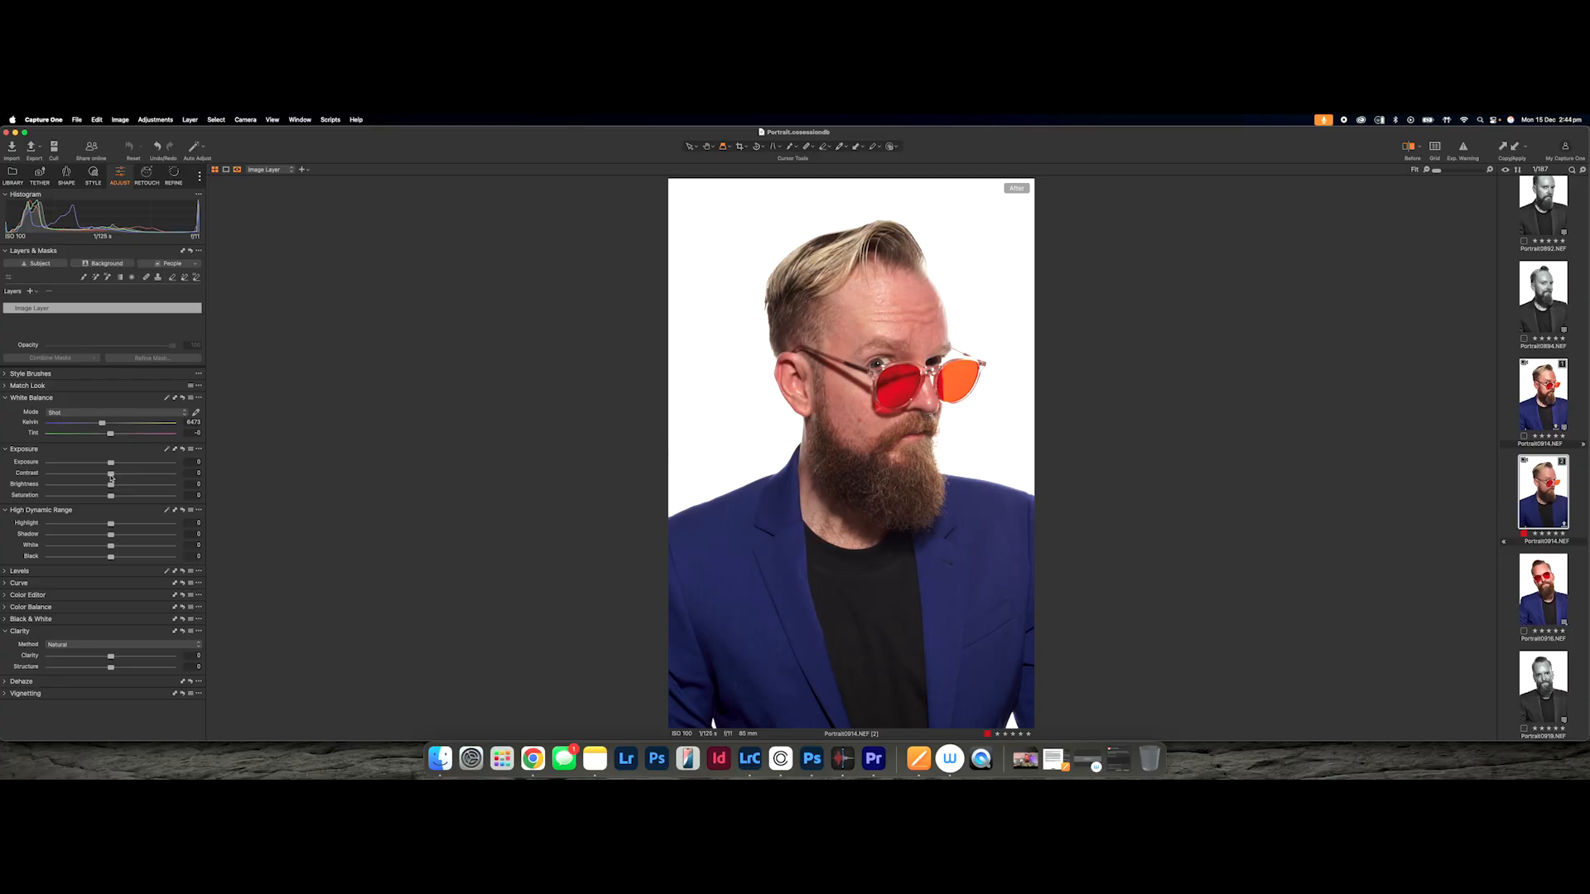
# Set Contrast to 7, Shadow to 8, White to 23 and Black to 34, strongly raise Clarity, and increase Structure for the portrait
pyautogui.moveTo(111, 476); pyautogui.dragTo(119, 475)
pyautogui.moveTo(111, 535); pyautogui.dragTo(132, 557)
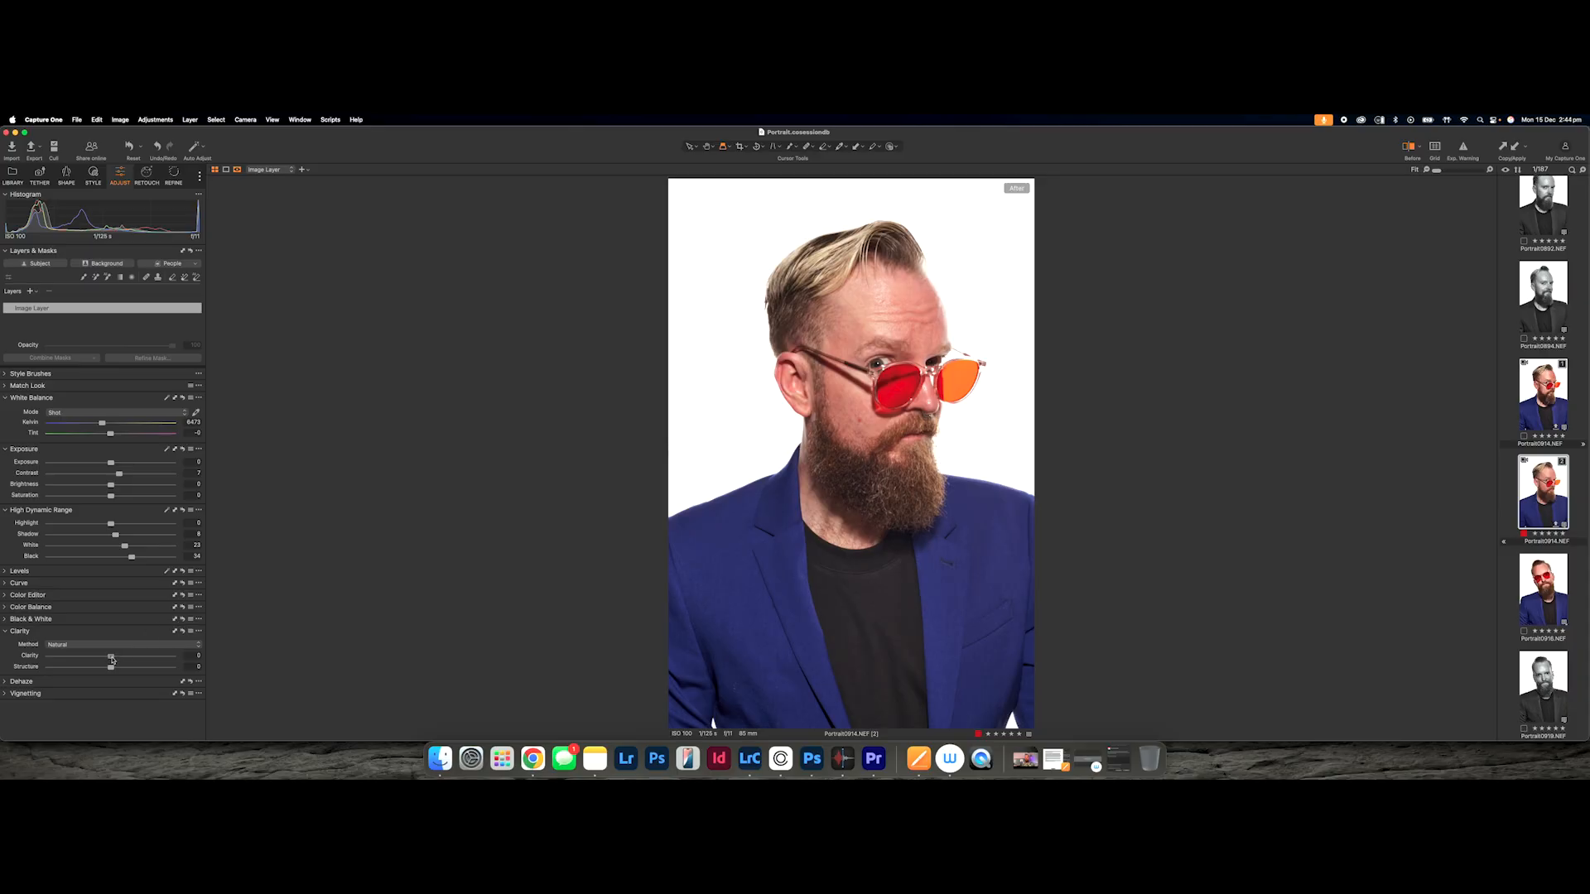
pyautogui.moveTo(111, 658); pyautogui.dragTo(163, 658)
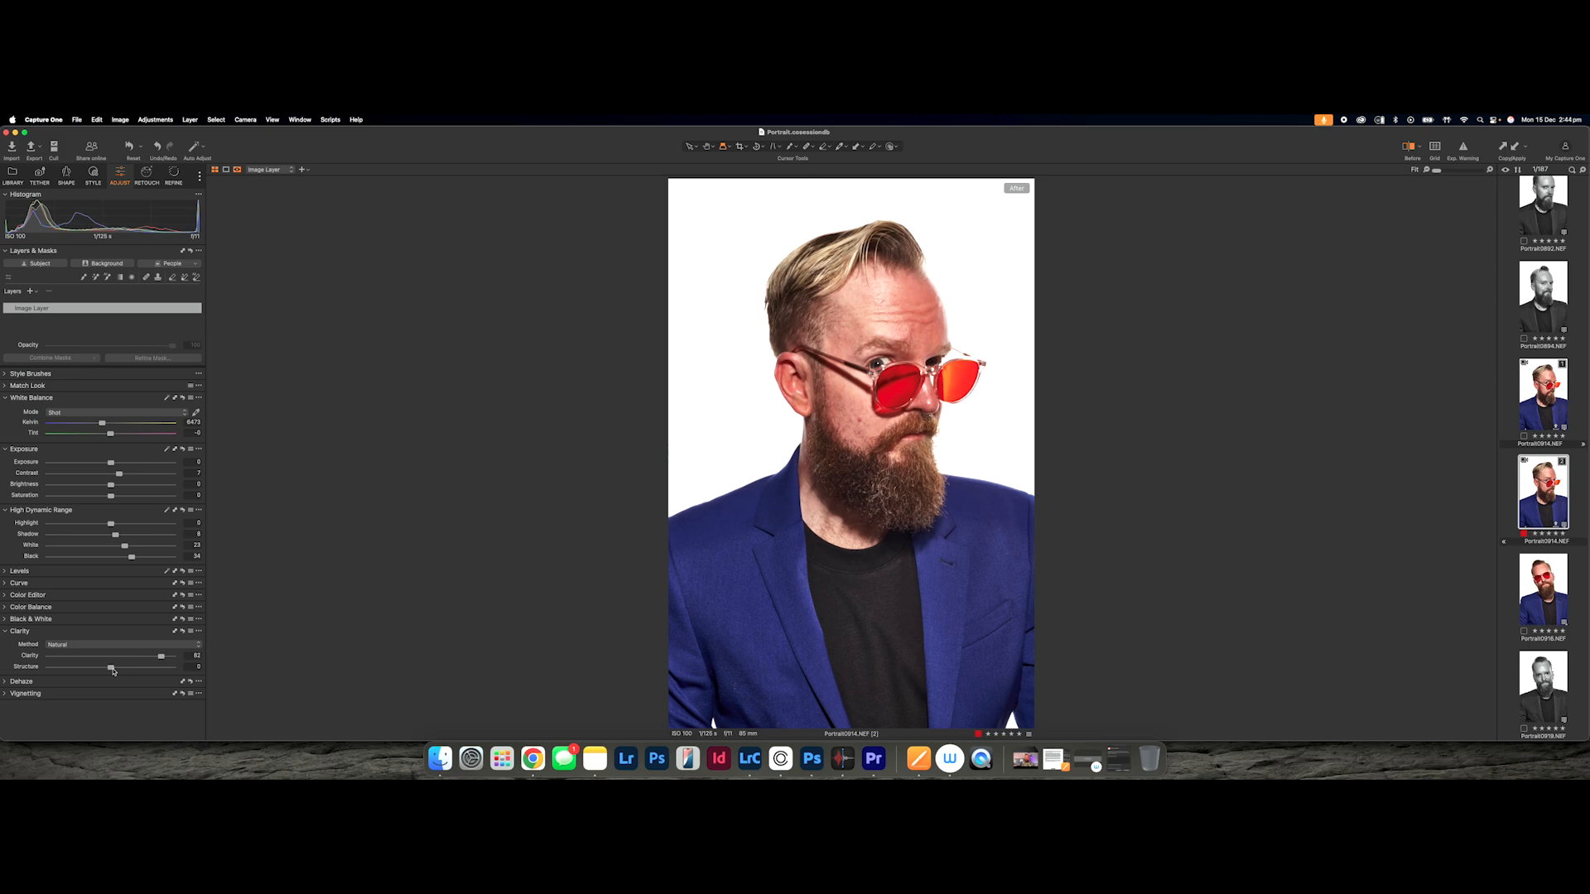
pyautogui.moveTo(113, 671); pyautogui.dragTo(134, 670)
pyautogui.moveTo(670, 453)
pyautogui.mouseDown()
pyautogui.moveTo(1082, 444)
pyautogui.moveTo(688, 454)
pyautogui.moveTo(1044, 457)
pyautogui.moveTo(710, 461)
pyautogui.moveTo(671, 480)
pyautogui.mouseUp()
pyautogui.moveTo(670, 451)
pyautogui.mouseDown()
pyautogui.moveTo(1065, 447)
pyautogui.moveTo(672, 445)
pyautogui.mouseUp()
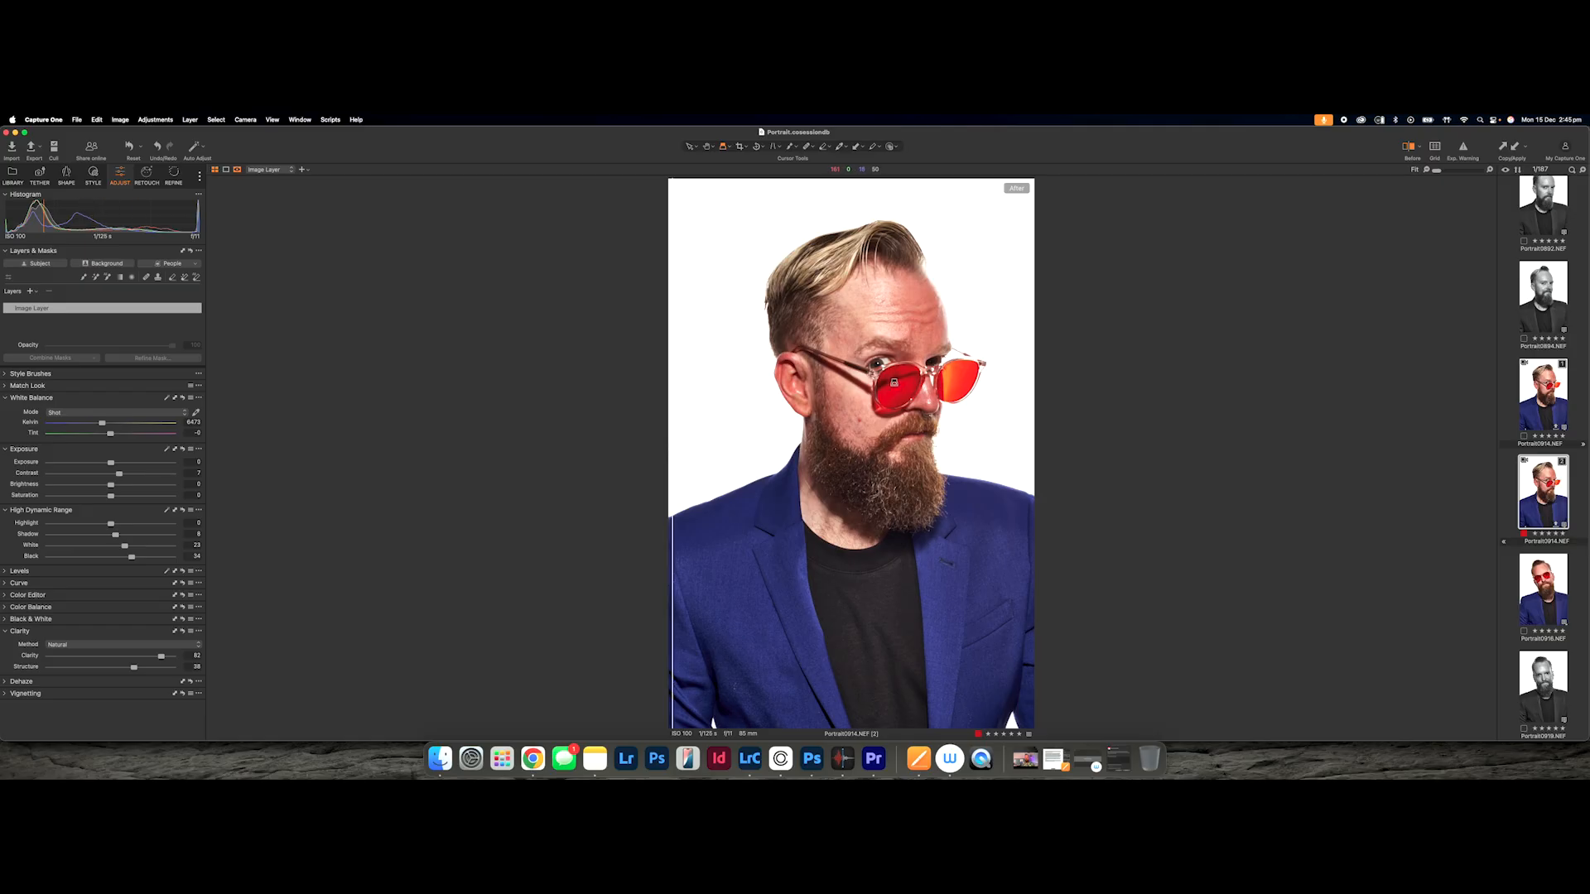
# Retouch the face skin with Blemishes at 64 and Dark Circles at 100, comparing before and after
pyautogui.click(147, 174)
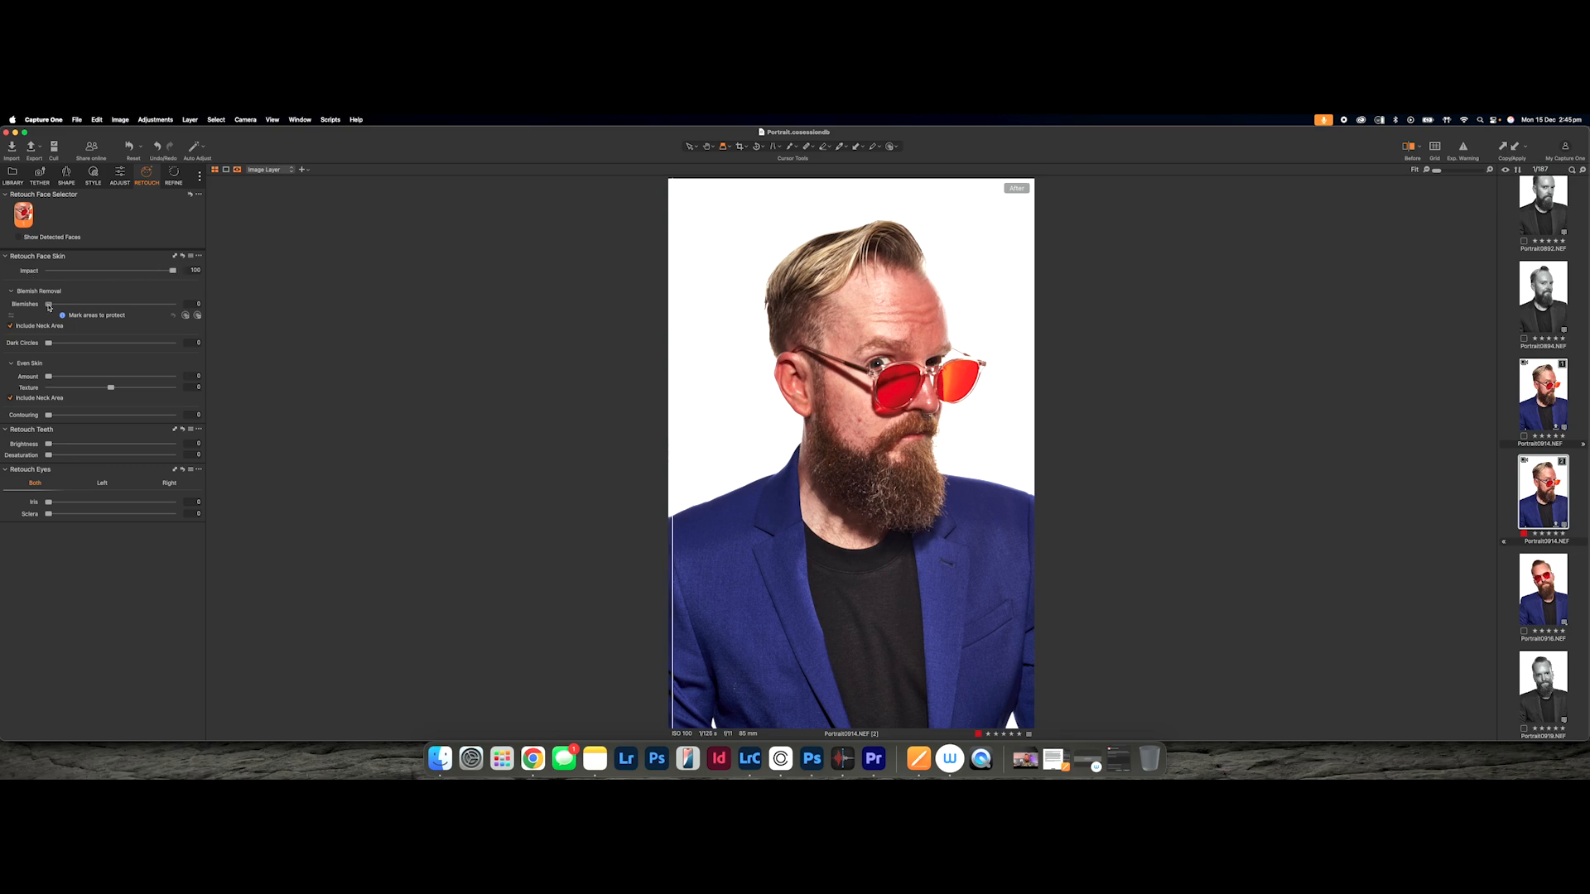
pyautogui.moveTo(49, 307); pyautogui.dragTo(128, 303)
pyautogui.moveTo(898, 310); pyautogui.dragTo(851, 399)
pyautogui.moveTo(667, 456); pyautogui.dragTo(572, 437)
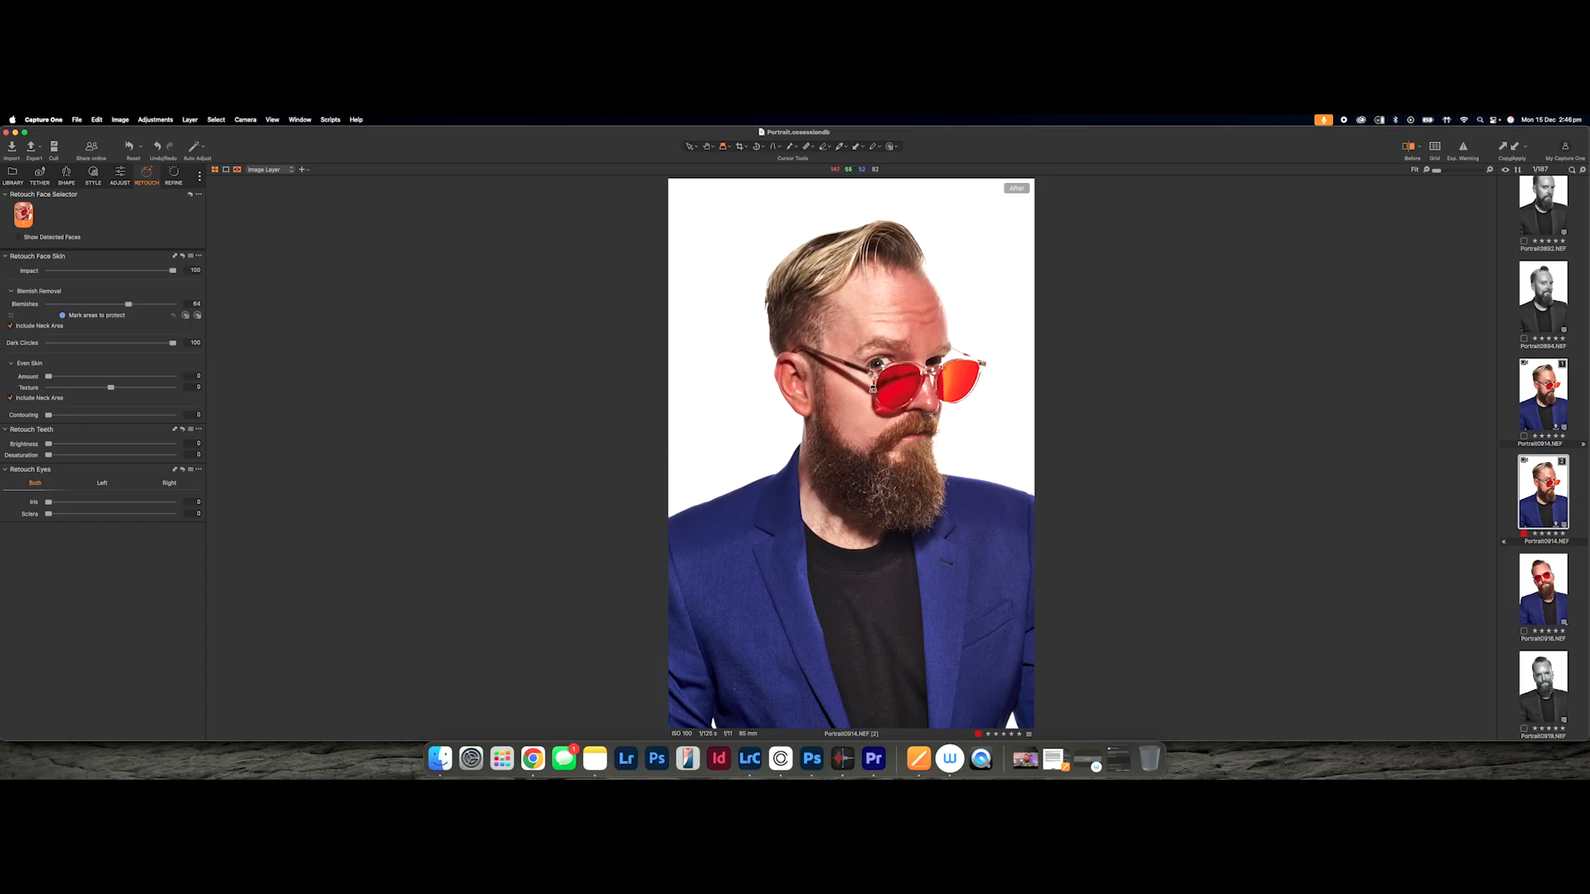
pyautogui.moveTo(670, 450); pyautogui.dragTo(624, 421)
# Increase the Iris and Sclera retouching for both eyes and add slight face Contouring, comparing before and after
pyautogui.moveTo(48, 504); pyautogui.dragTo(102, 505)
pyautogui.moveTo(48, 514); pyautogui.dragTo(72, 515)
pyautogui.moveTo(702, 450); pyautogui.dragTo(530, 428)
pyautogui.moveTo(52, 418); pyautogui.dragTo(73, 418)
pyautogui.moveTo(676, 450); pyautogui.dragTo(622, 437)
# Increase the image's sharpening amount and run dust removal on it
pyautogui.click(171, 172)
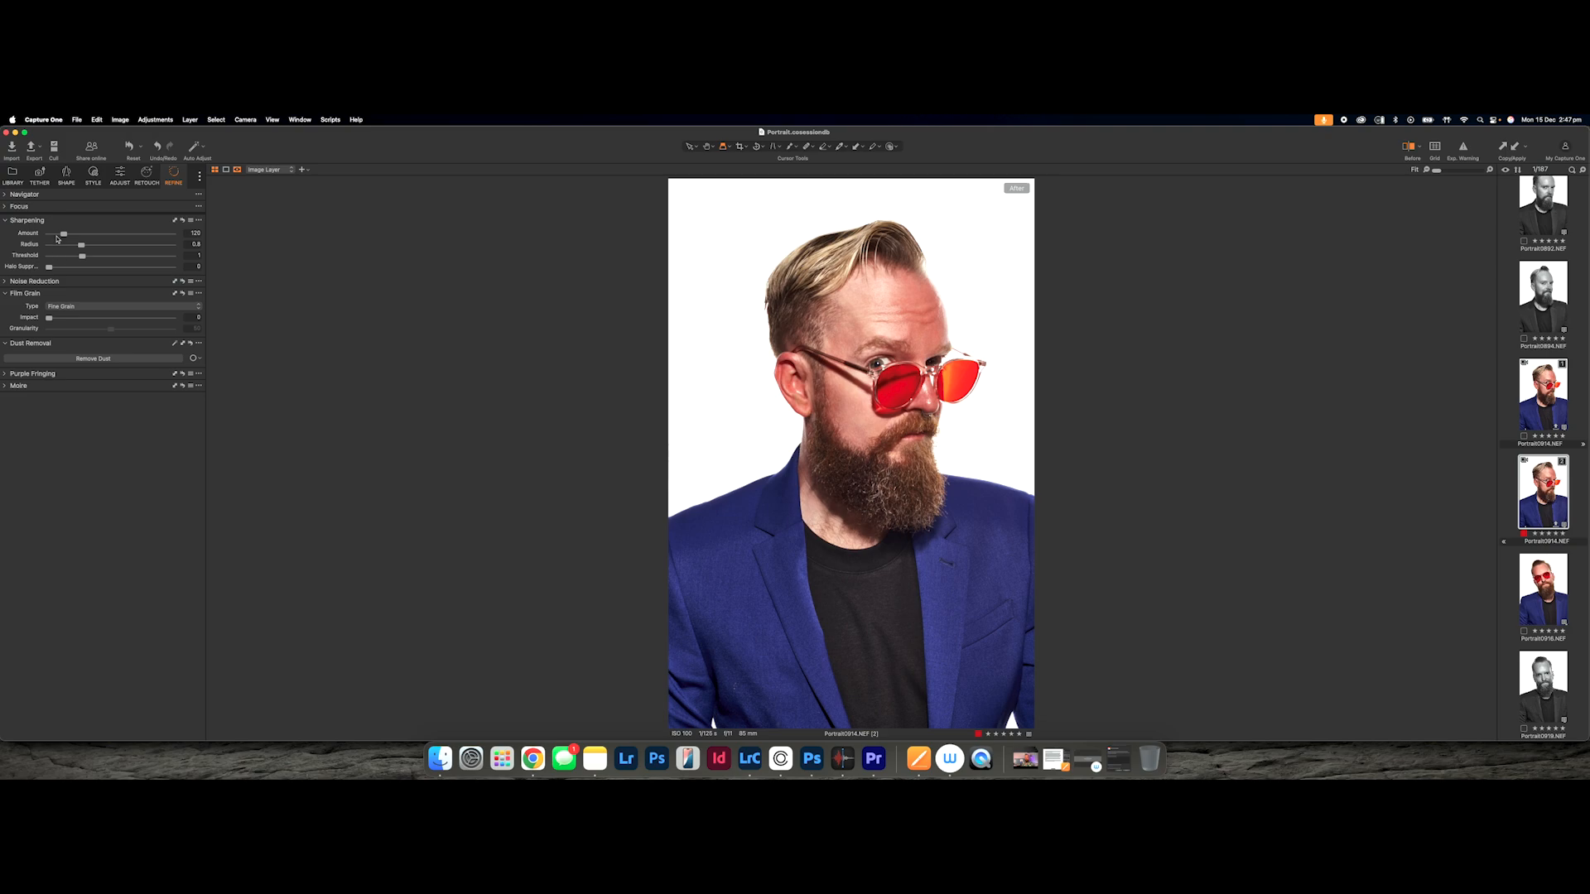
pyautogui.moveTo(64, 236); pyautogui.dragTo(112, 236)
pyautogui.click(101, 357)
# Switch to Lightroom Classic, shift the blue jacket to teal with Blue hue -100 and Purple hue -57, and slightly reduce its saturation
pyautogui.click(751, 760)
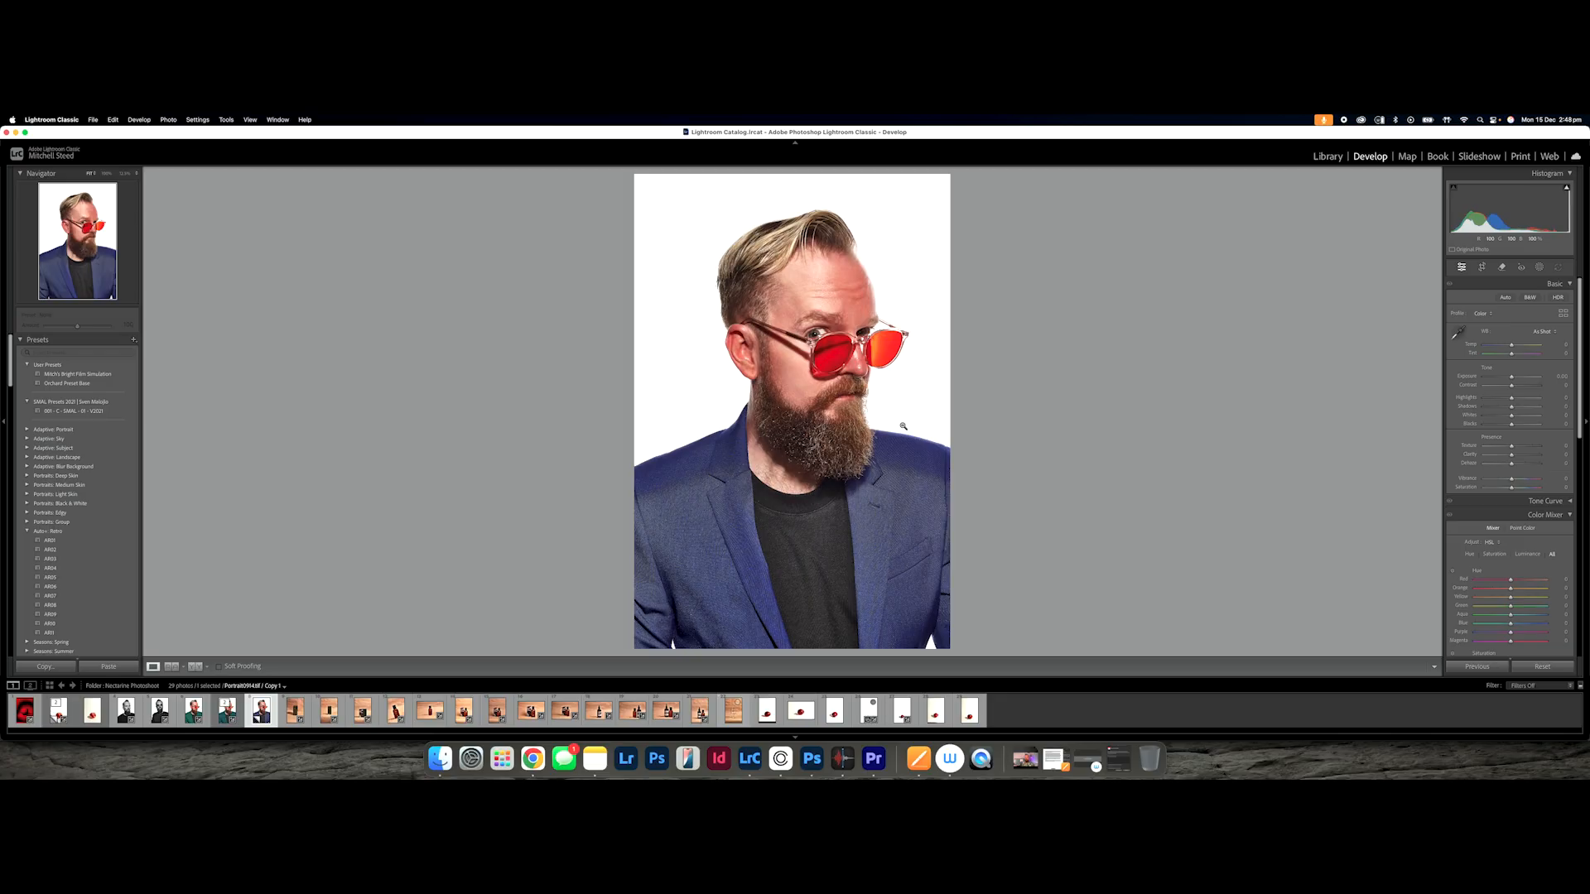
pyautogui.click(1451, 571)
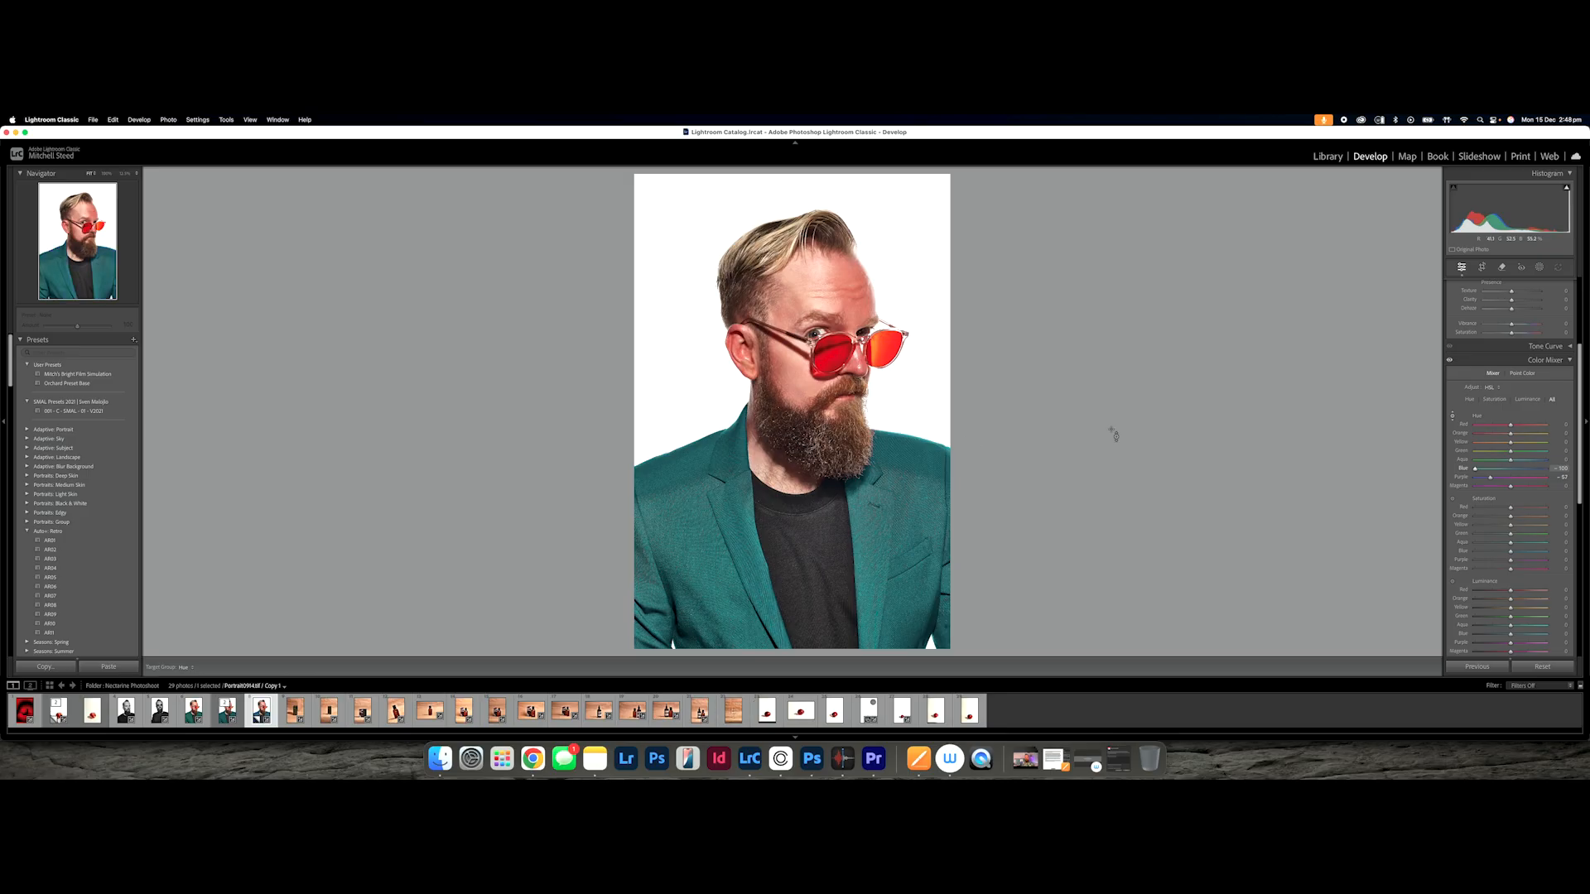
pyautogui.click(1452, 500)
pyautogui.moveTo(712, 530); pyautogui.dragTo(712, 540)
# Paint a small brush mask over the eyes, reset its exposure and saturation, and adjust its hue and temperature
pyautogui.click(1540, 267)
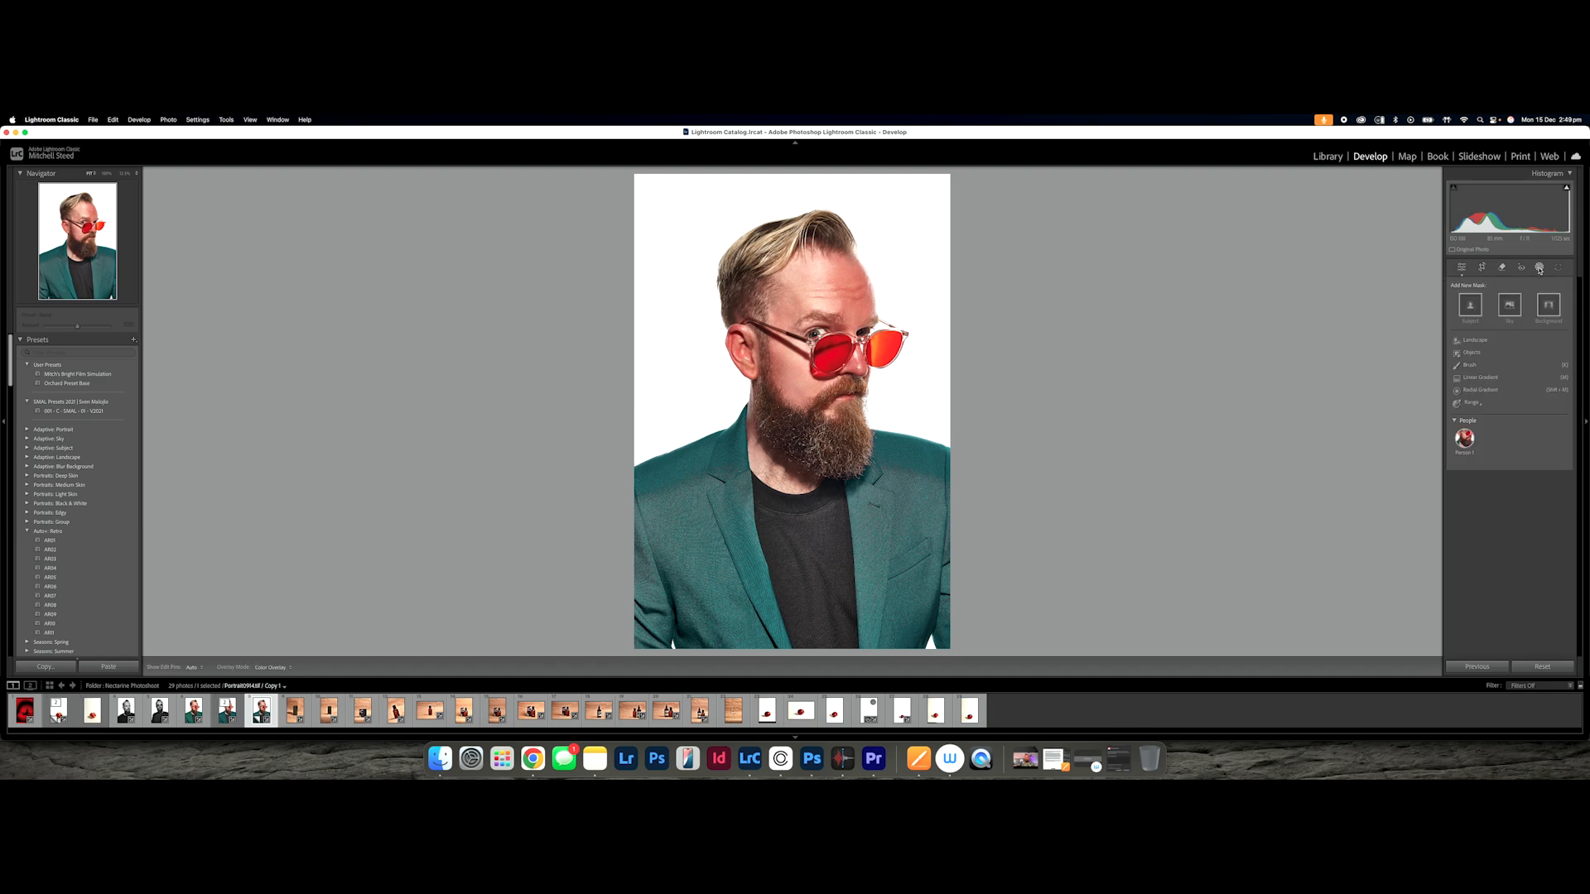
pyautogui.click(1463, 364)
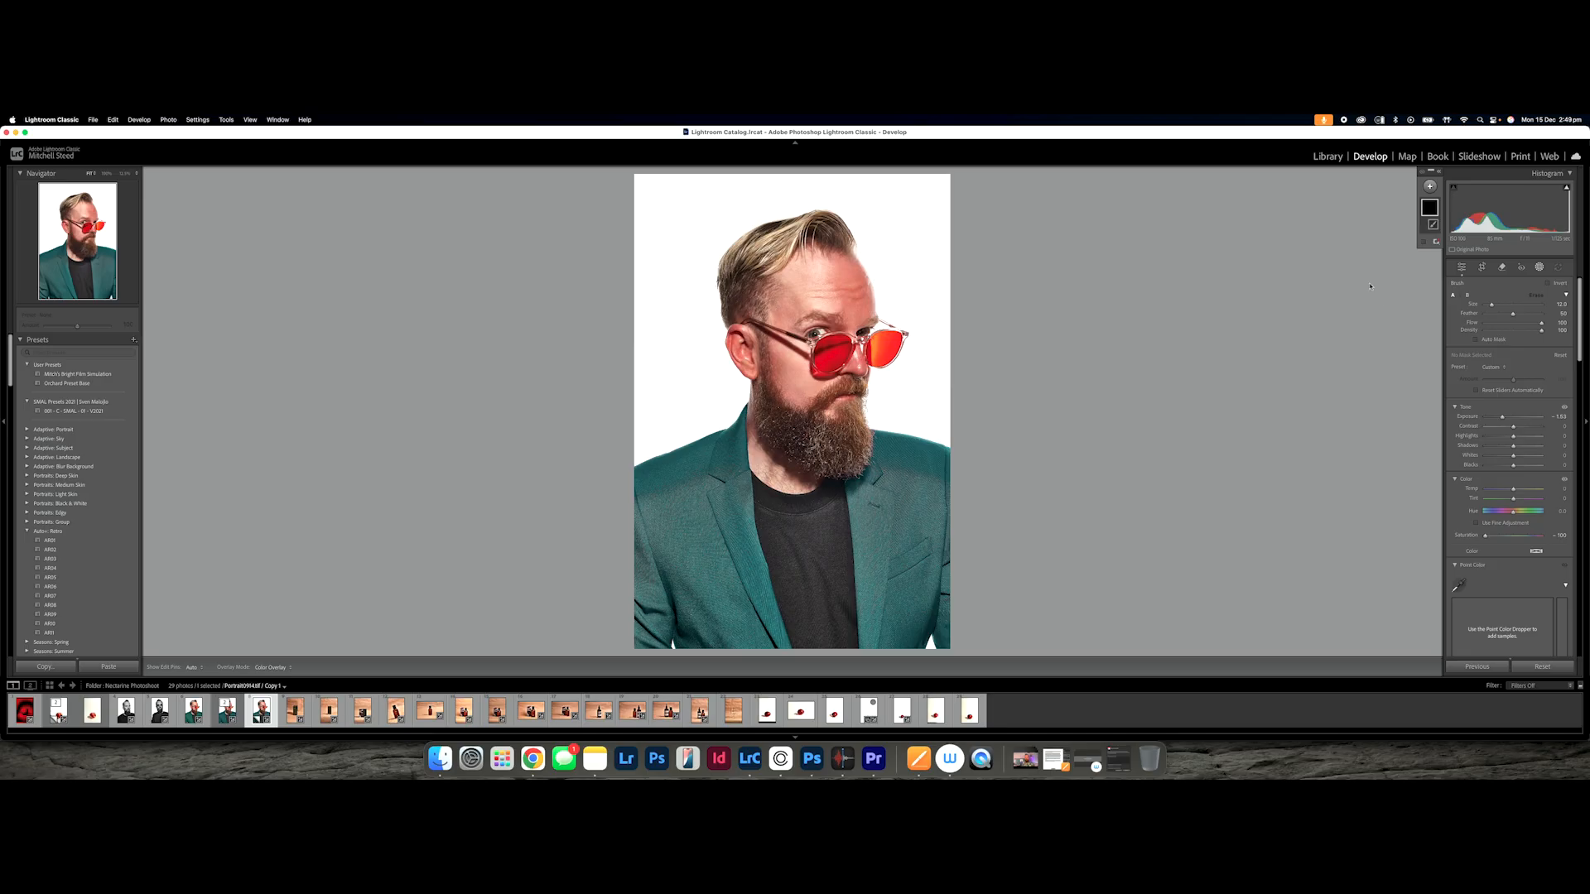
pyautogui.press('super+equal')
pyautogui.moveTo(650, 217)
pyautogui.mouseDown()
pyautogui.moveTo(775, 455)
pyautogui.moveTo(761, 439)
pyautogui.moveTo(796, 434)
pyautogui.moveTo(767, 457)
pyautogui.mouseUp()
pyautogui.scroll(-5, 765, 460)
pyautogui.moveTo(1048, 448); pyautogui.dragTo(1082, 439)
pyautogui.doubleClick(1502, 417)
pyautogui.doubleClick(1486, 535)
pyautogui.moveTo(1514, 513)
pyautogui.mouseDown()
pyautogui.moveTo(1543, 513)
pyautogui.moveTo(1518, 537)
pyautogui.moveTo(1509, 489)
pyautogui.mouseUp()
# Lower the eye mask's exposure to about -0.77 while viewing the whole head
pyautogui.press('super+minus')
pyautogui.press('super+minus')
pyautogui.press('super+minus')
pyautogui.press('super+minus')
pyautogui.press('super+minus')
pyautogui.press('super+equal')
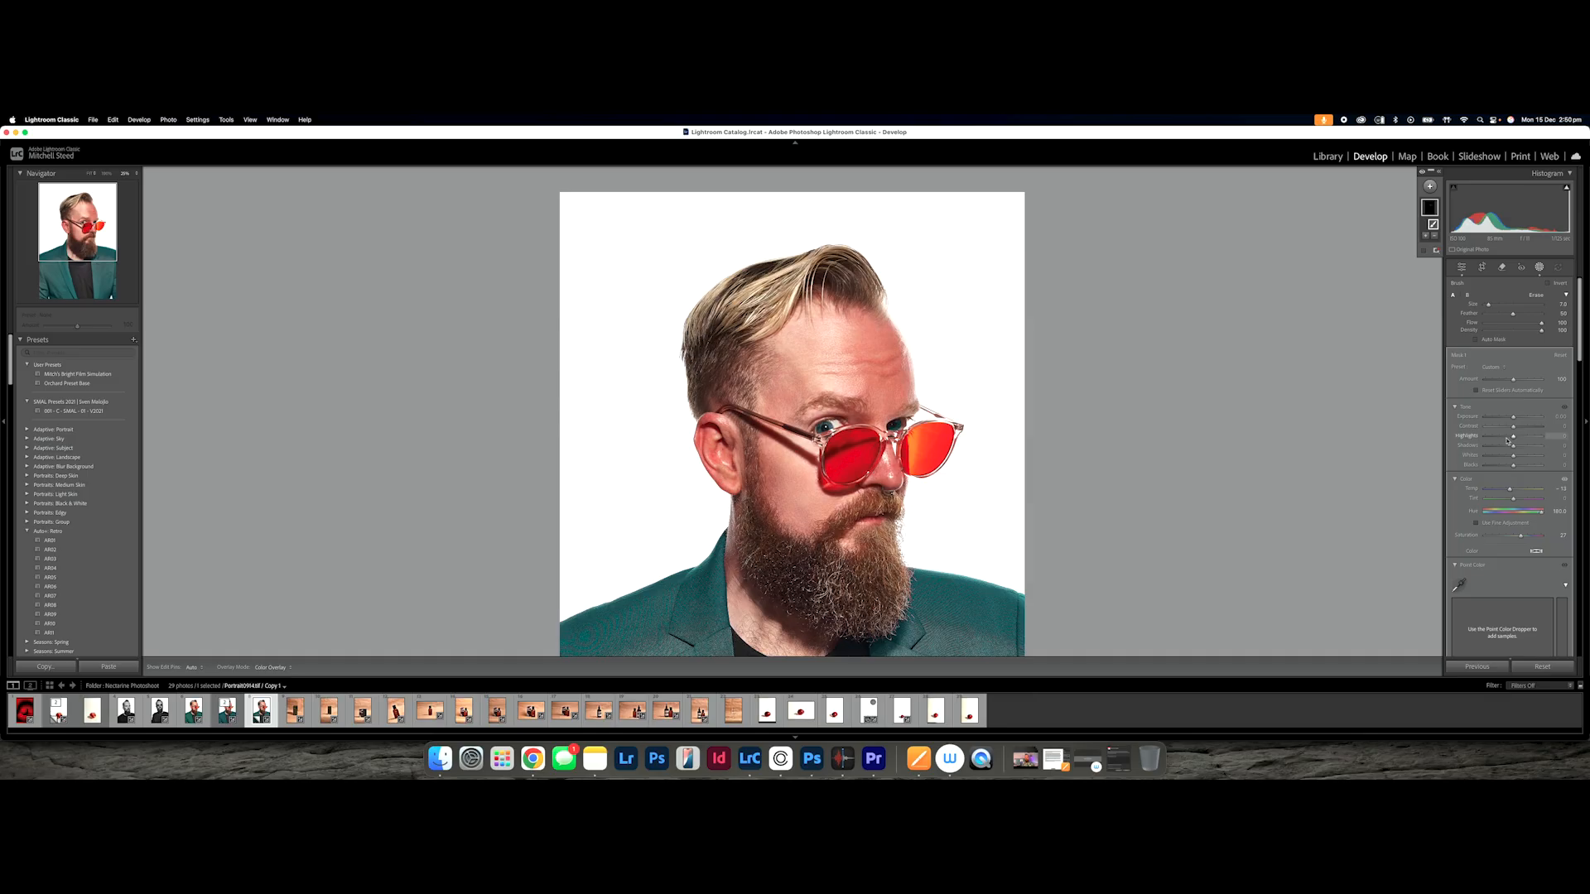
pyautogui.moveTo(1514, 418); pyautogui.dragTo(1513, 419)
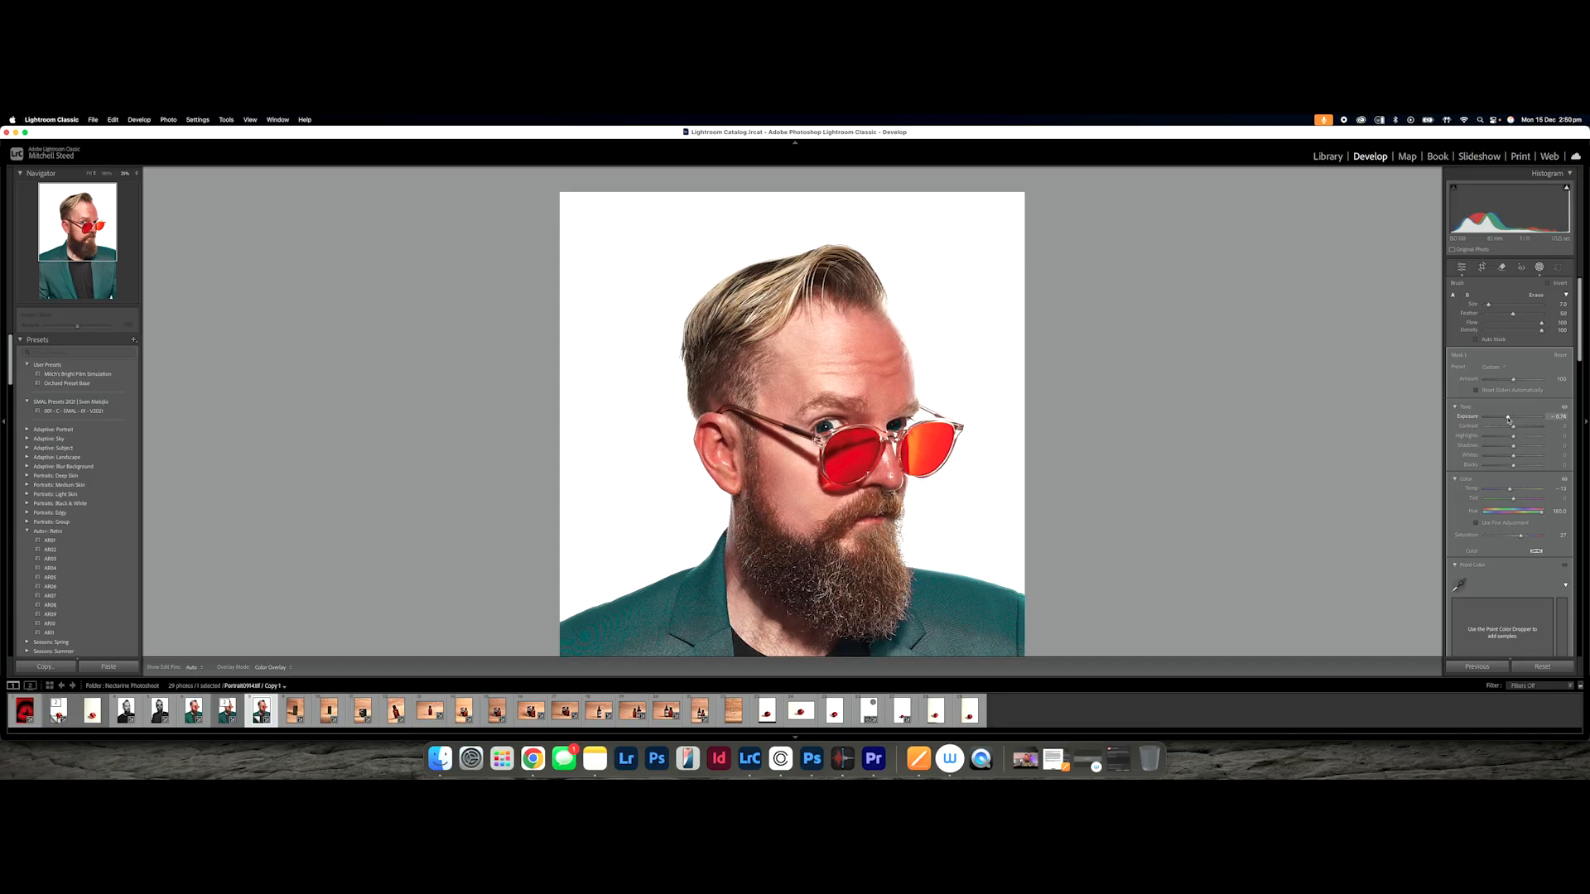
pyautogui.moveTo(1508, 419); pyautogui.dragTo(1507, 419)
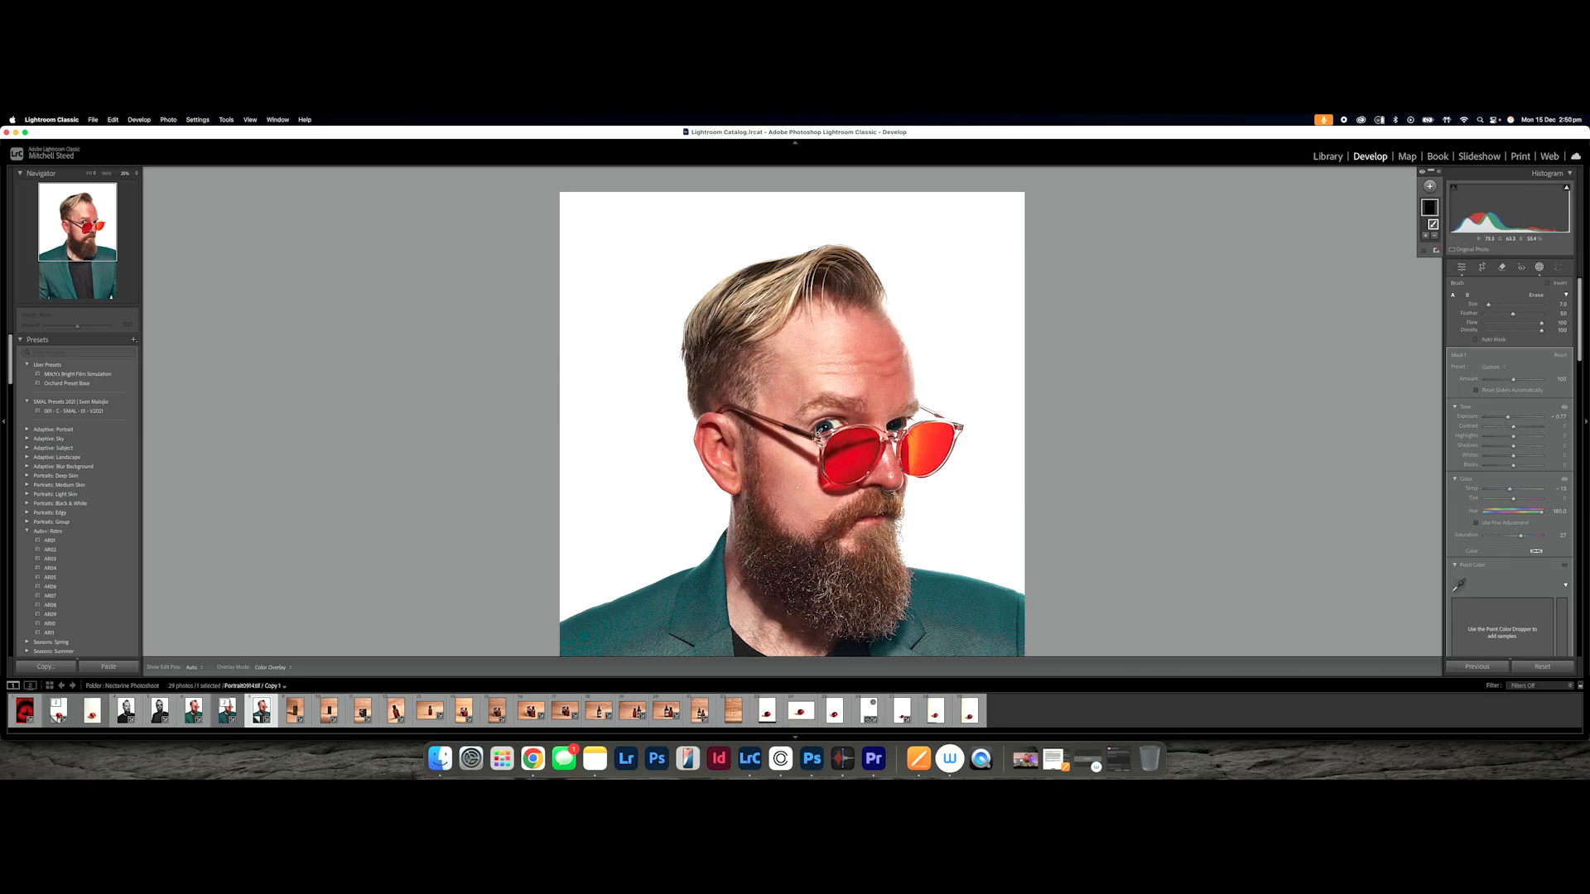
# Review the full portrait and the face, and add a second mask to the photo
pyautogui.click(1461, 268)
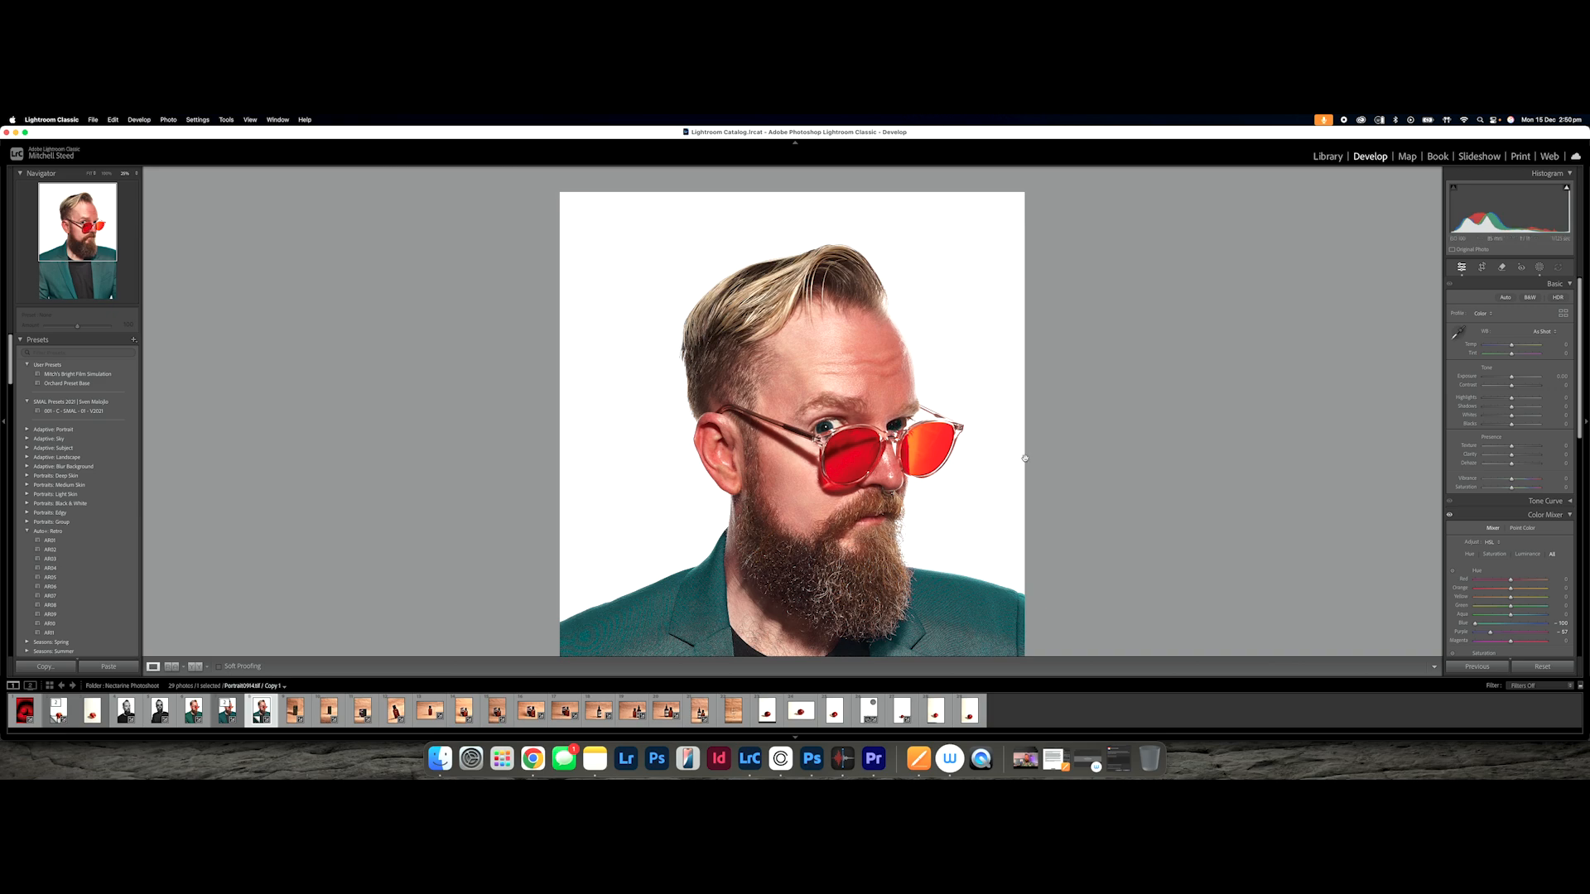
pyautogui.press('super+minus')
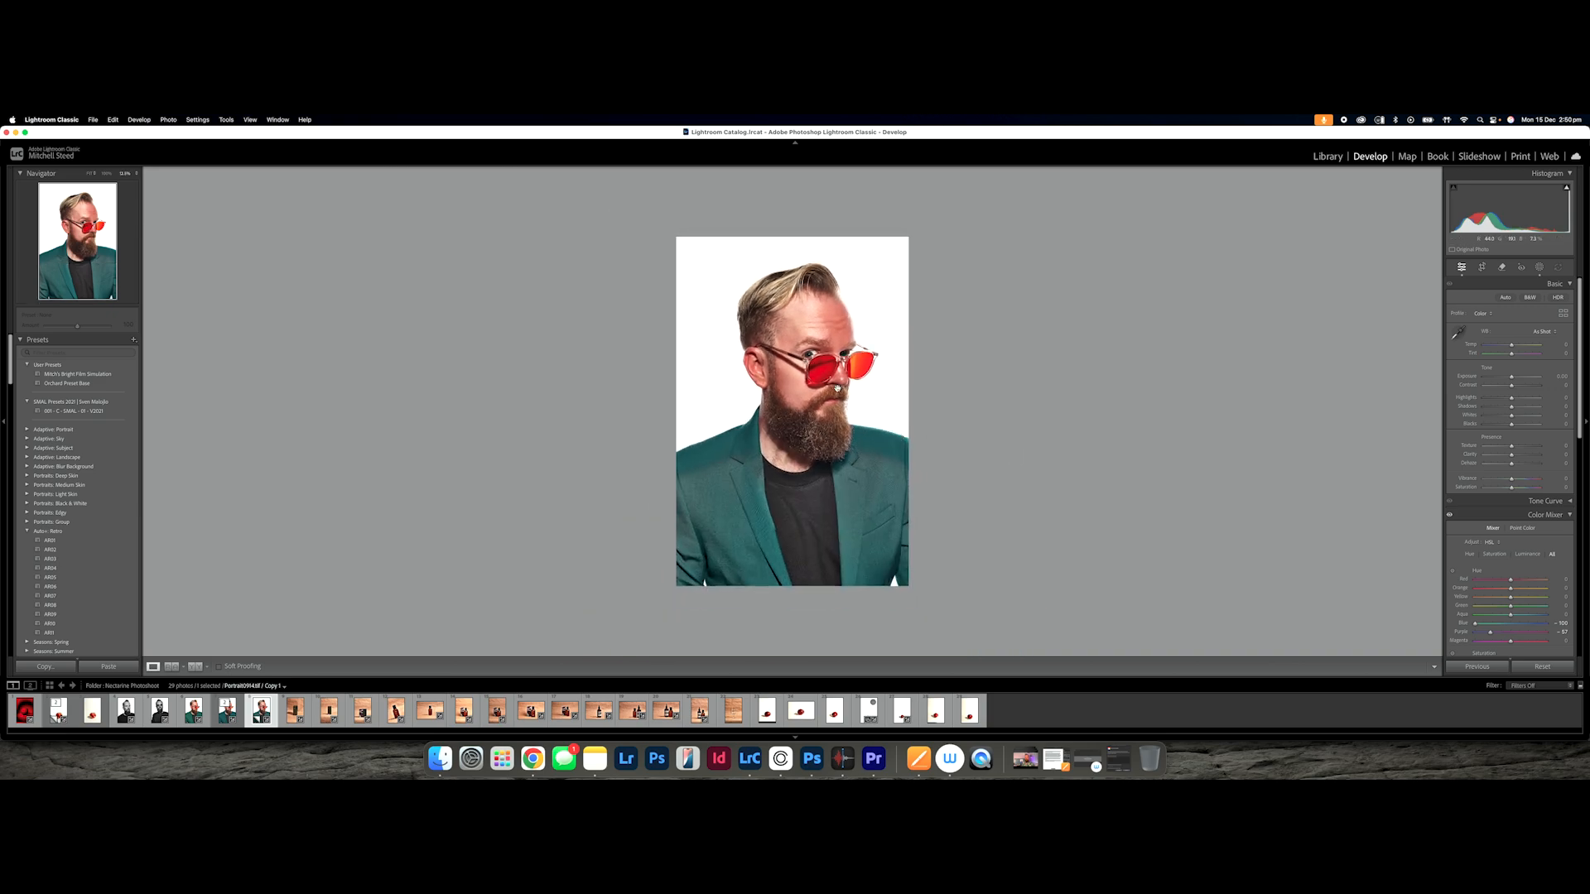
pyautogui.press('super+equal')
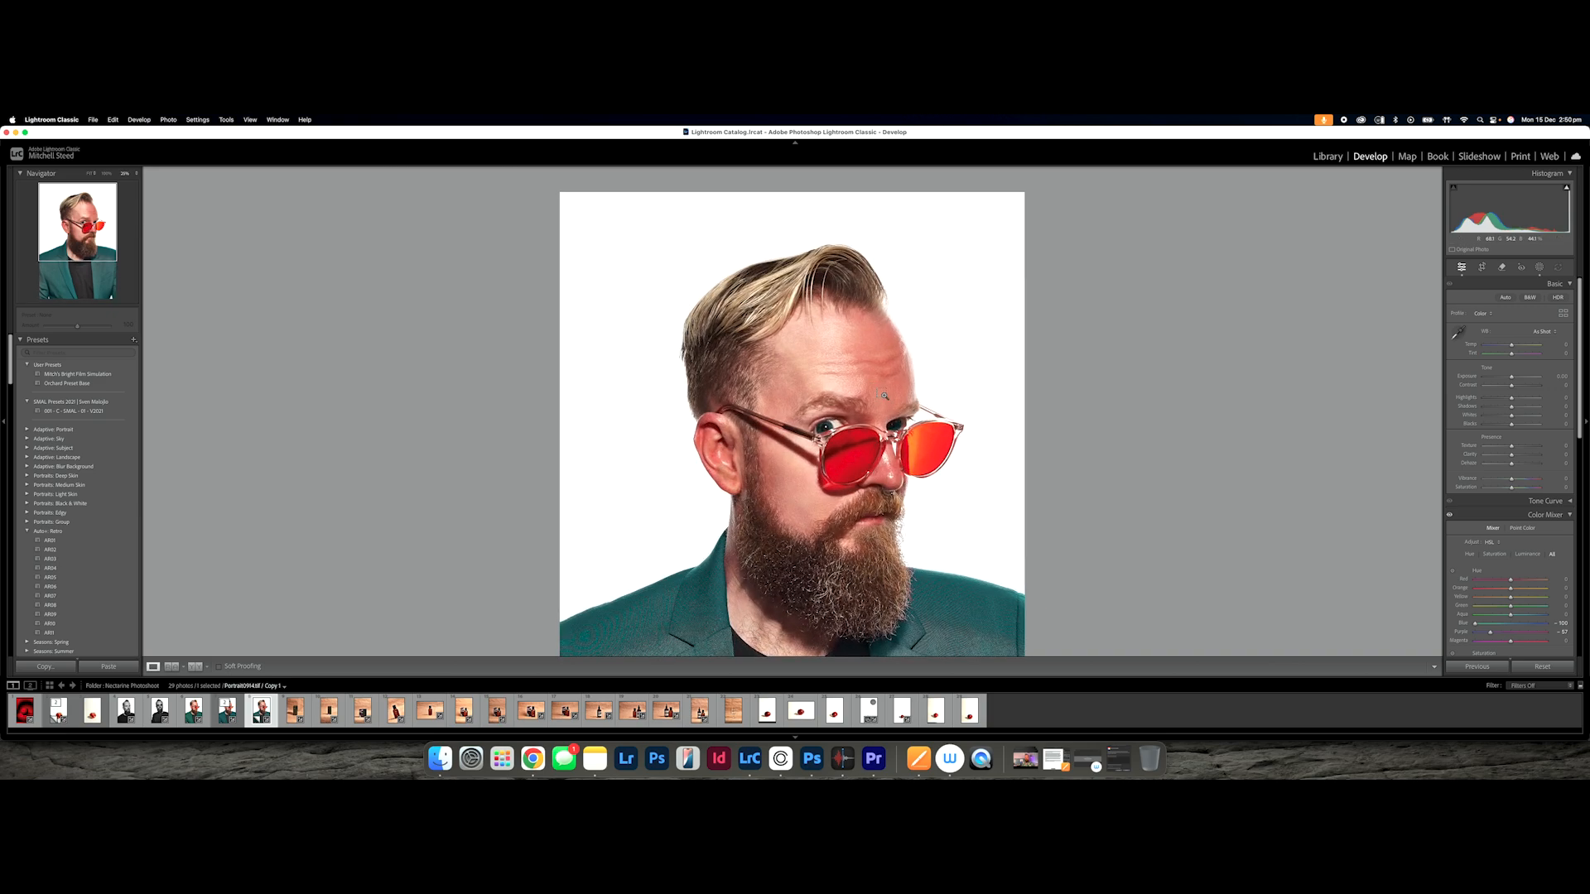
pyautogui.press('super+minus')
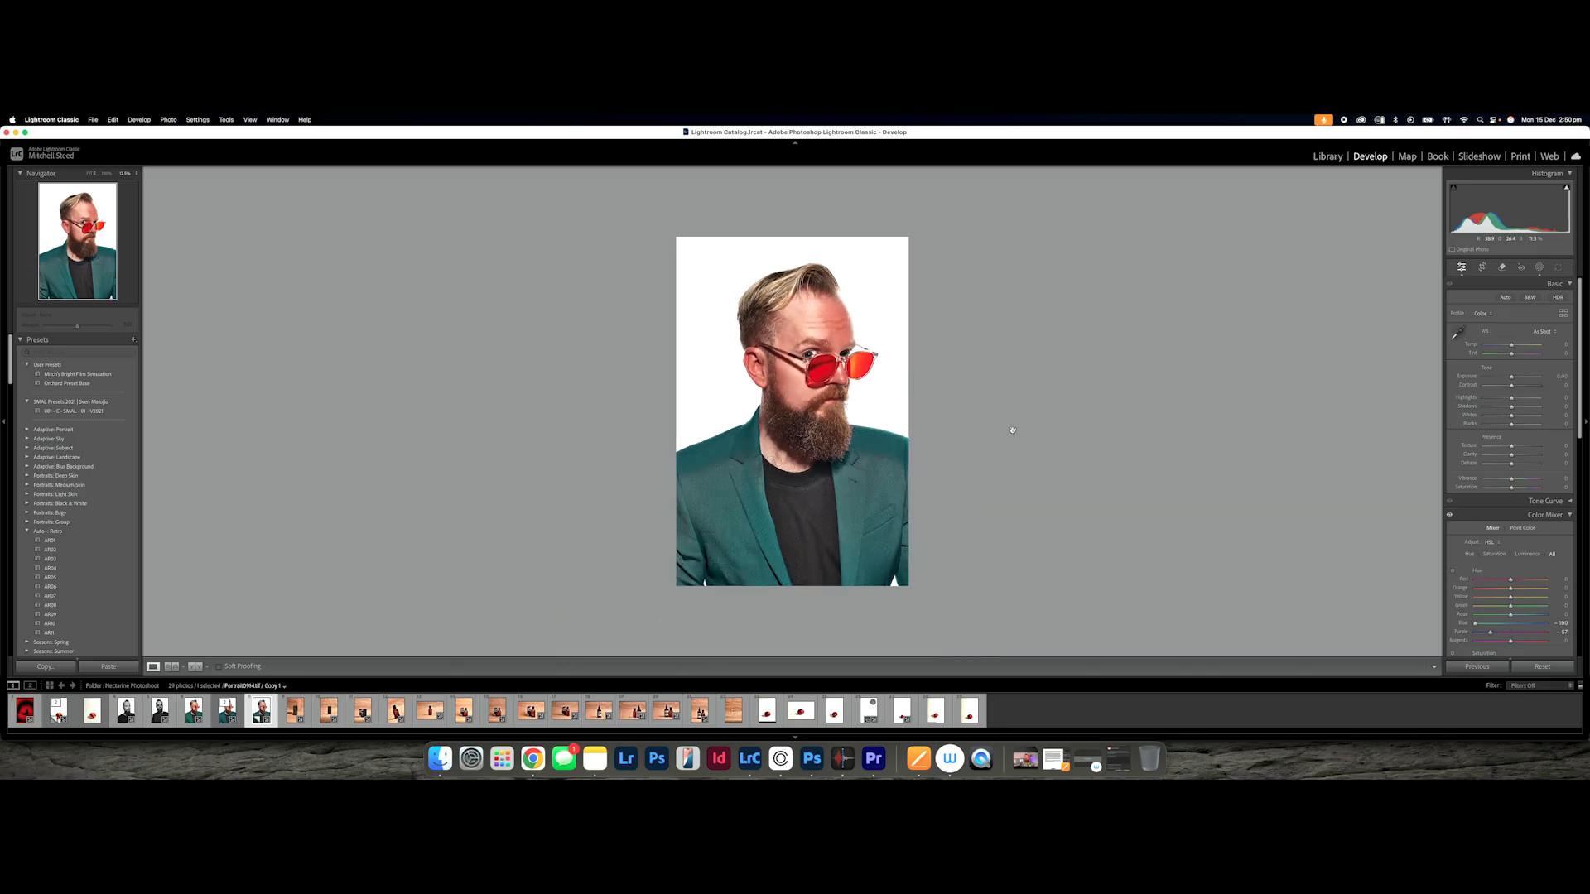
pyautogui.hotkey('shift', 'w')
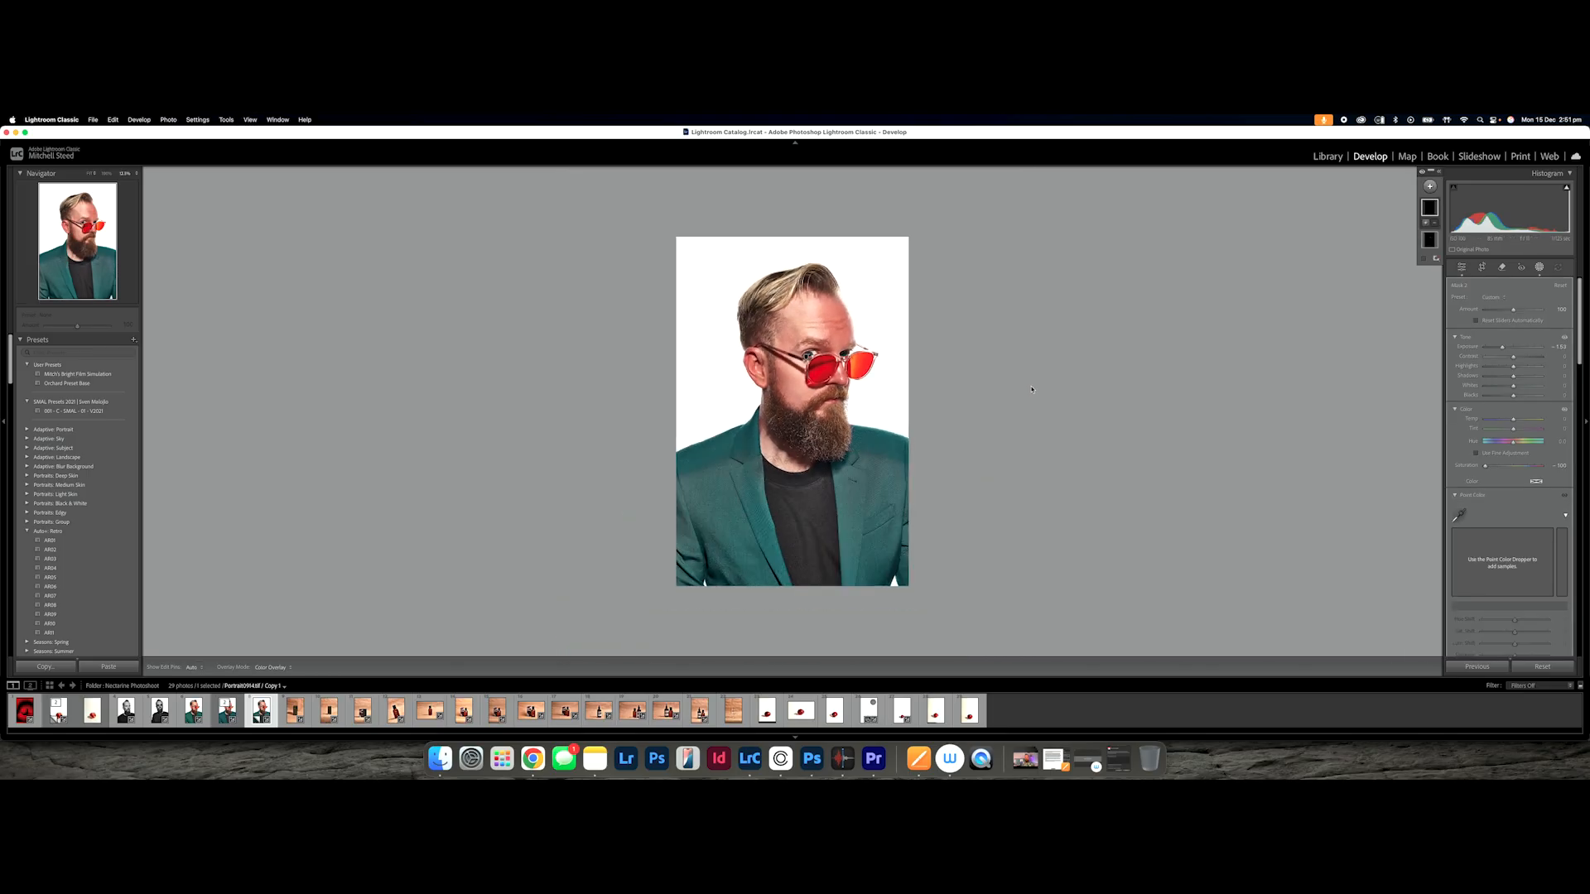
pyautogui.press('super+equal')
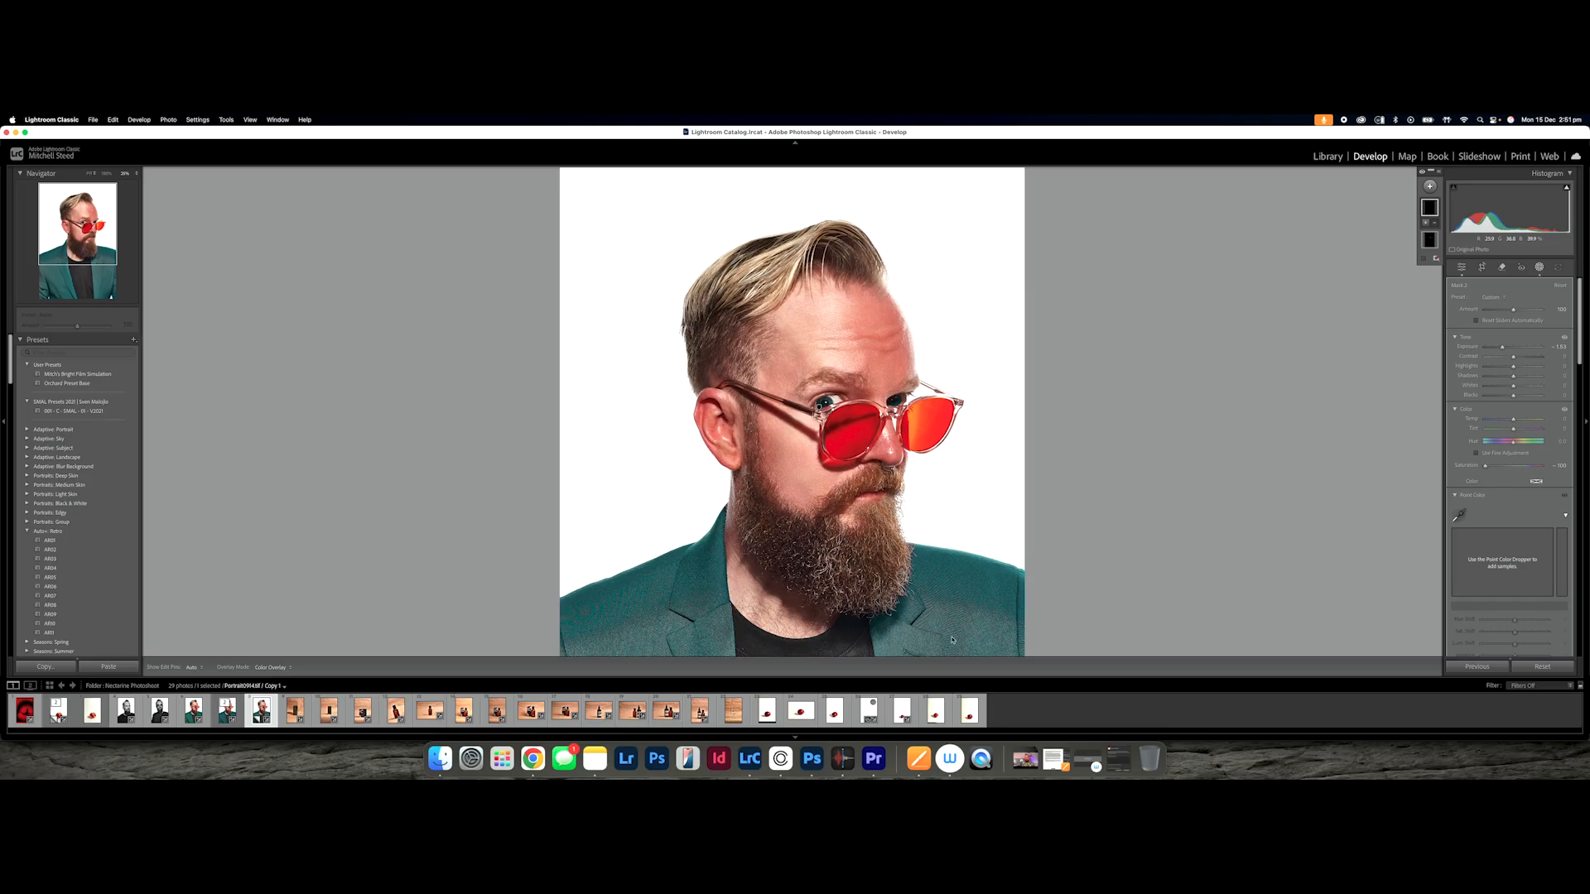
# Switch to Photoshop and enlarge the portrait with the teal jacket
pyautogui.click(811, 759)
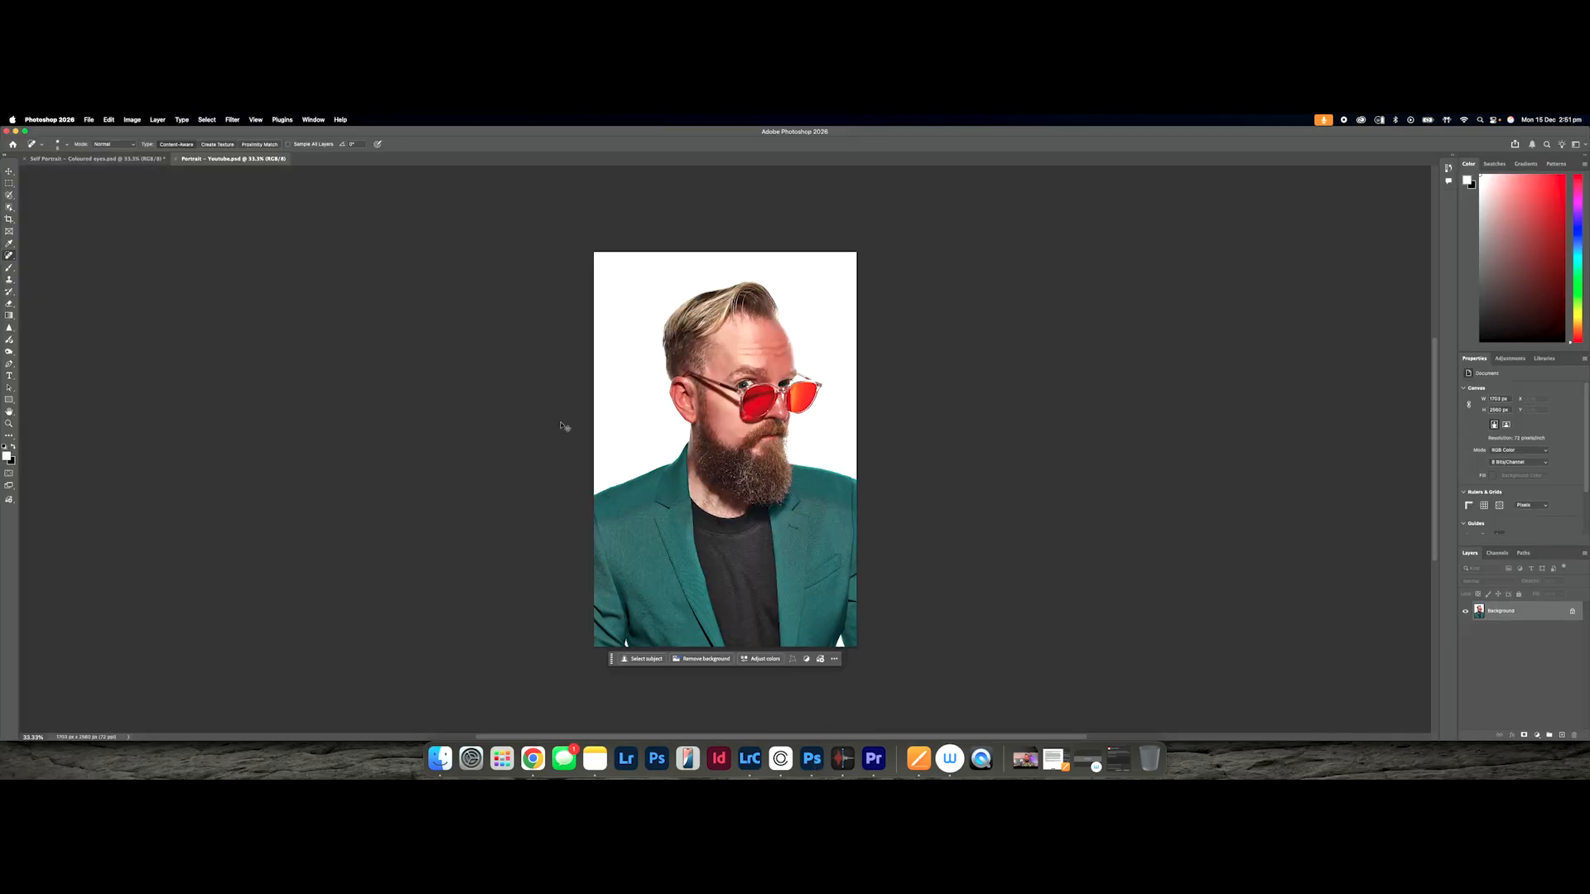
pyautogui.press('super+equal')
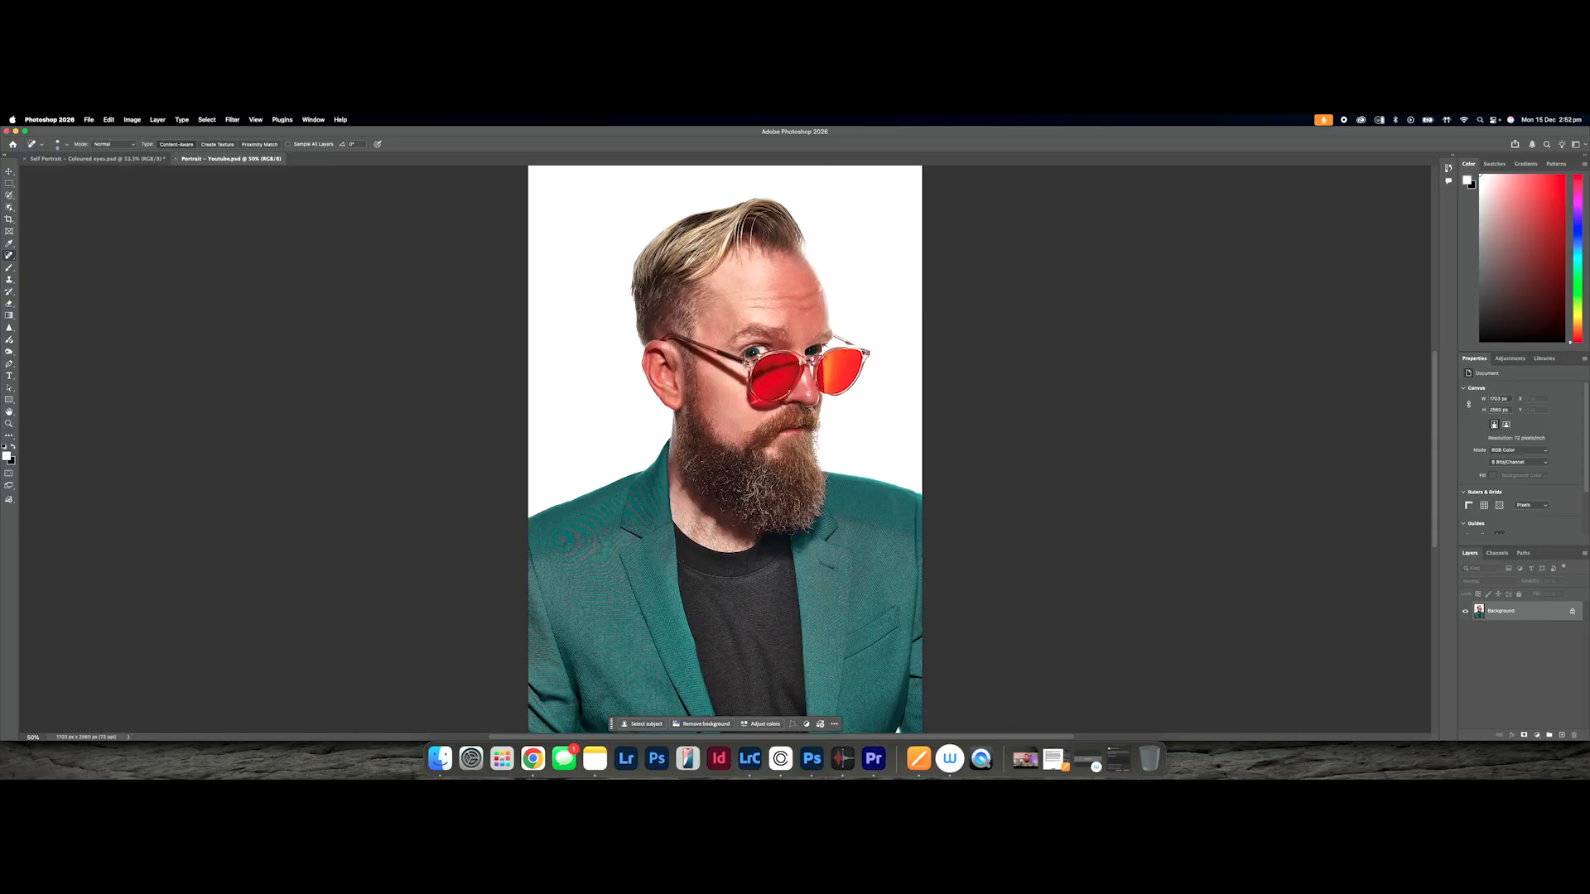
# Try a generative fill on the selected neck skin with the prompt "Balance out the shadow and skin tone"
pyautogui.press('w')
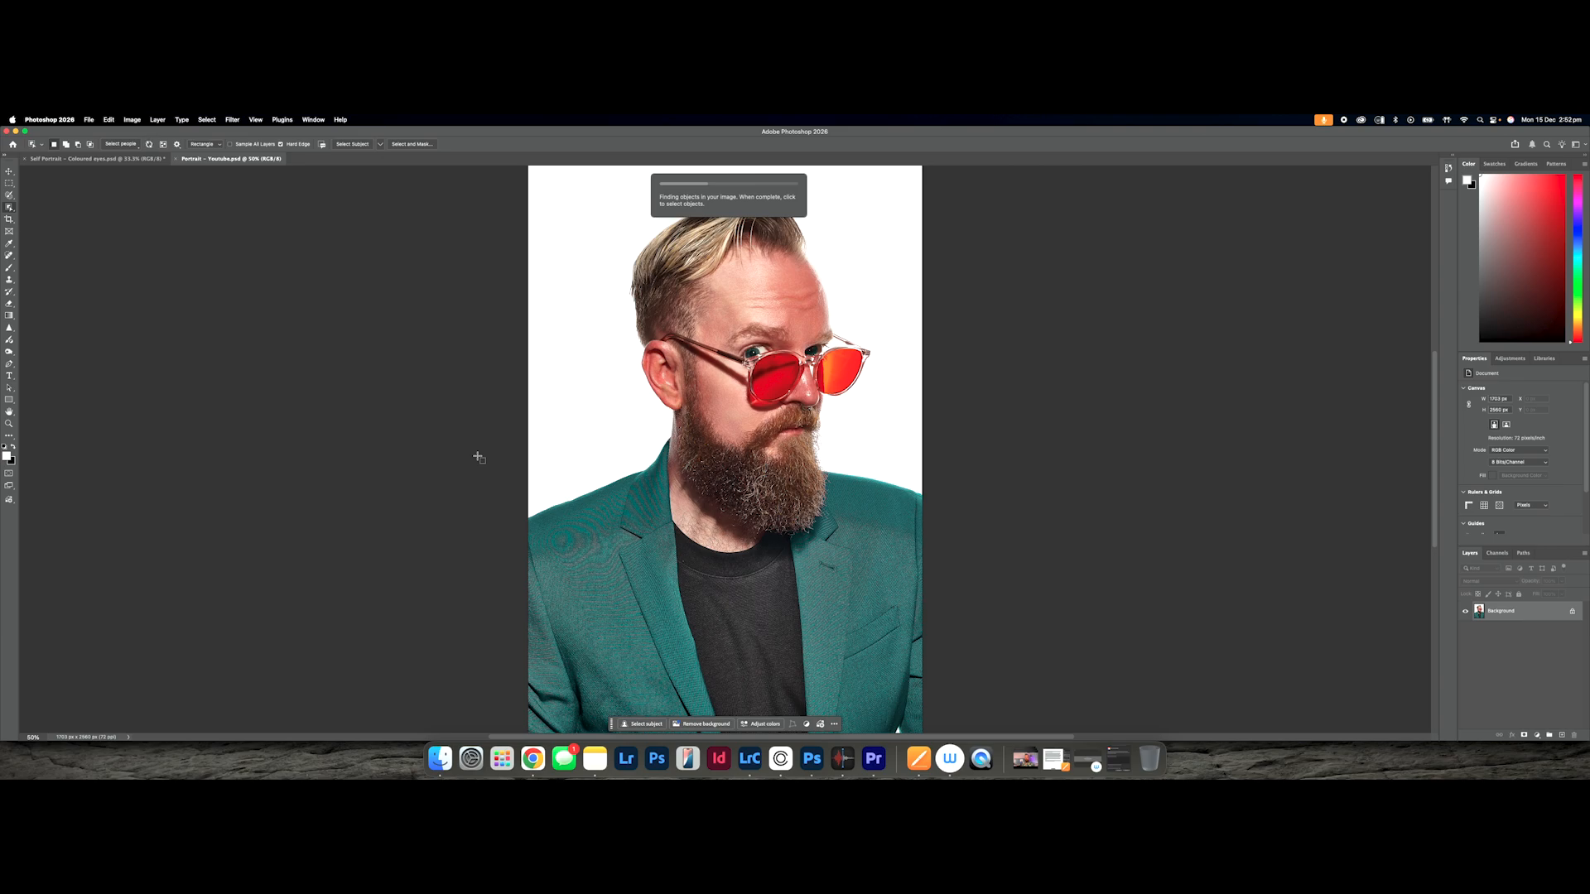
pyautogui.click(697, 508)
pyautogui.click(646, 566)
pyautogui.write('Balance out the shadow')
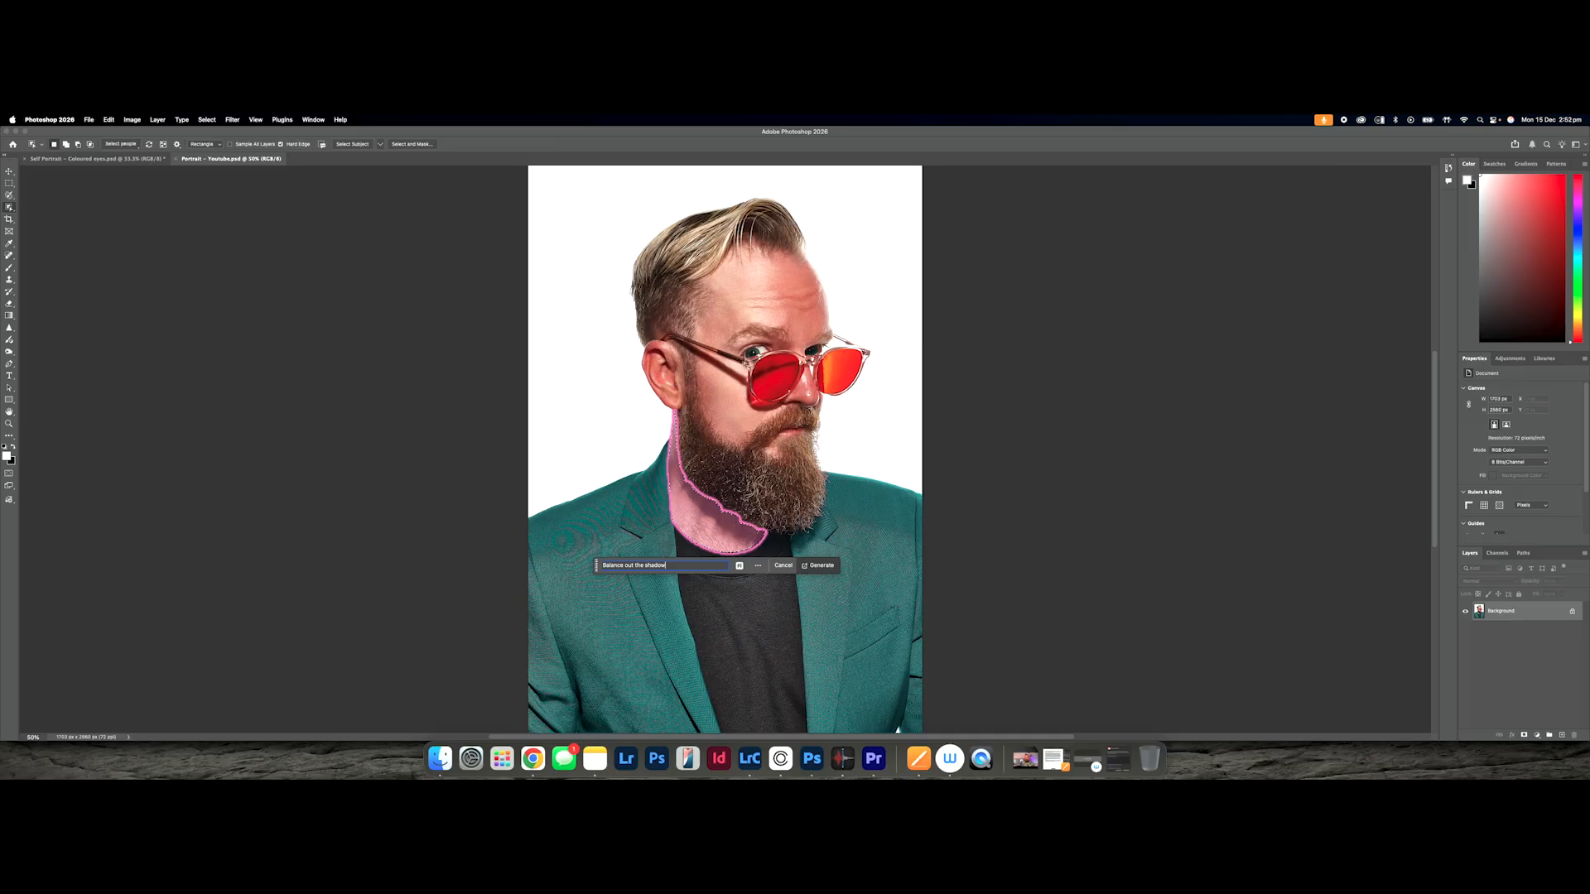
pyautogui.write('and skin tone')
pyautogui.press('Return')
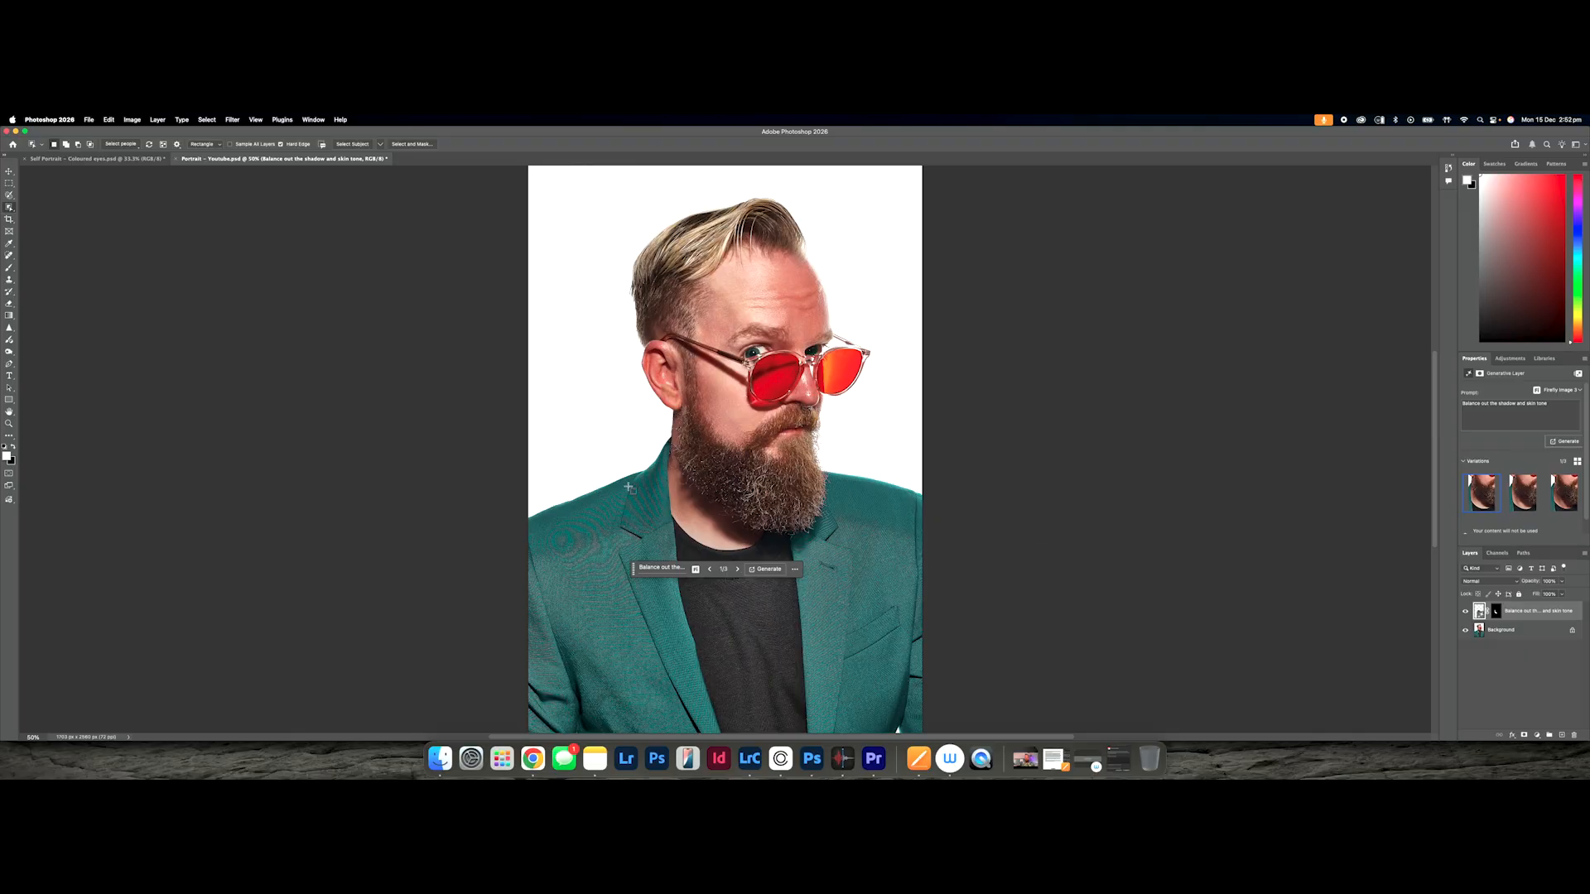
# Compare the generated neck variations and delete the generative layer
pyautogui.click(1522, 497)
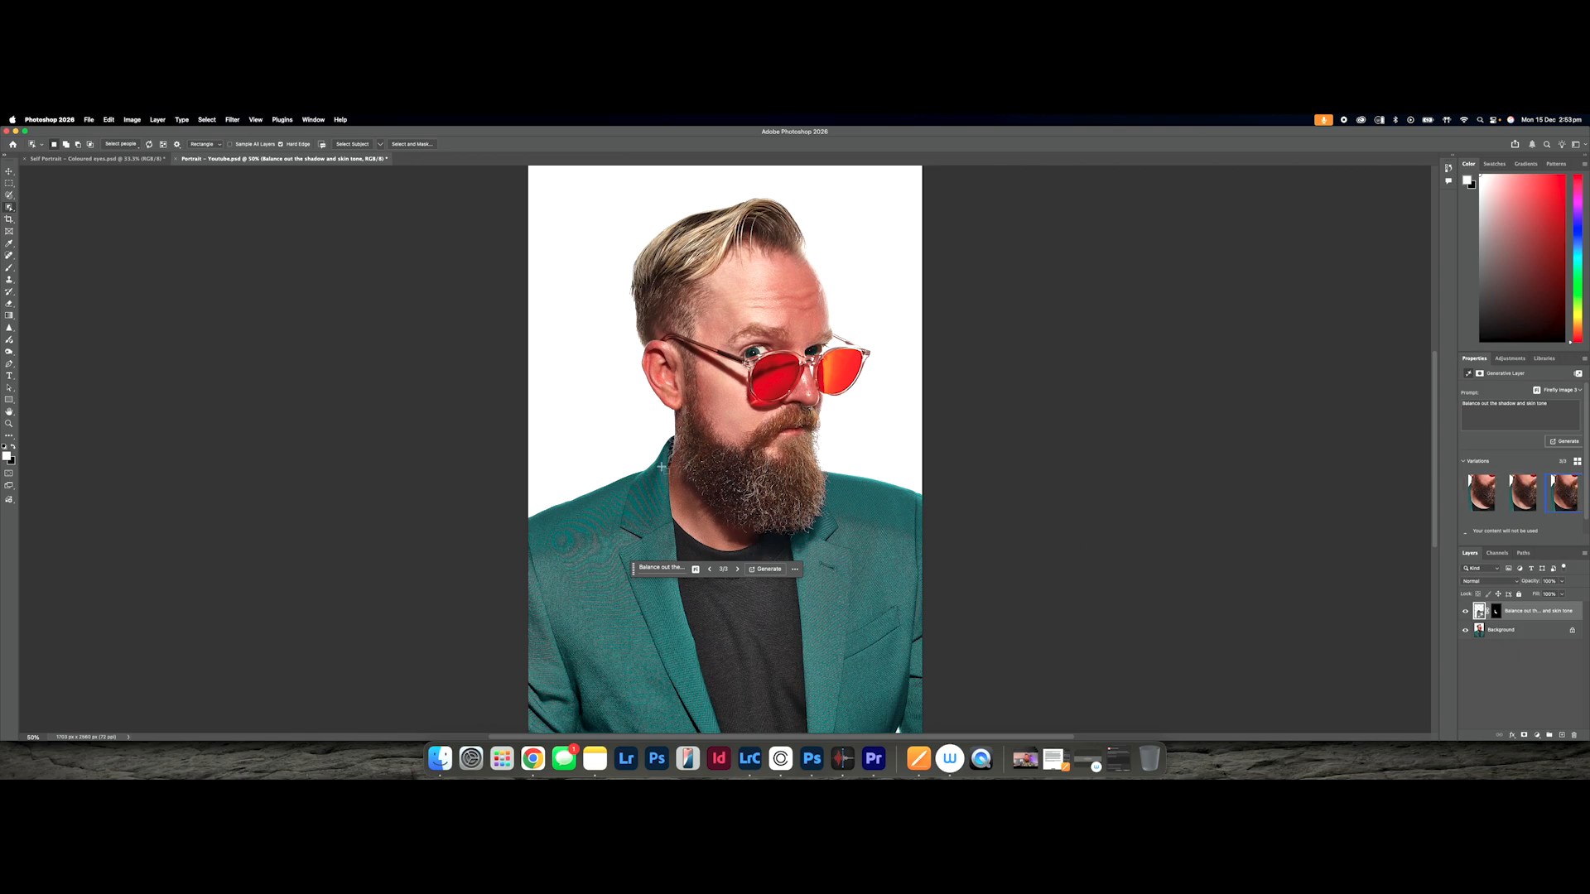
pyautogui.click(1528, 495)
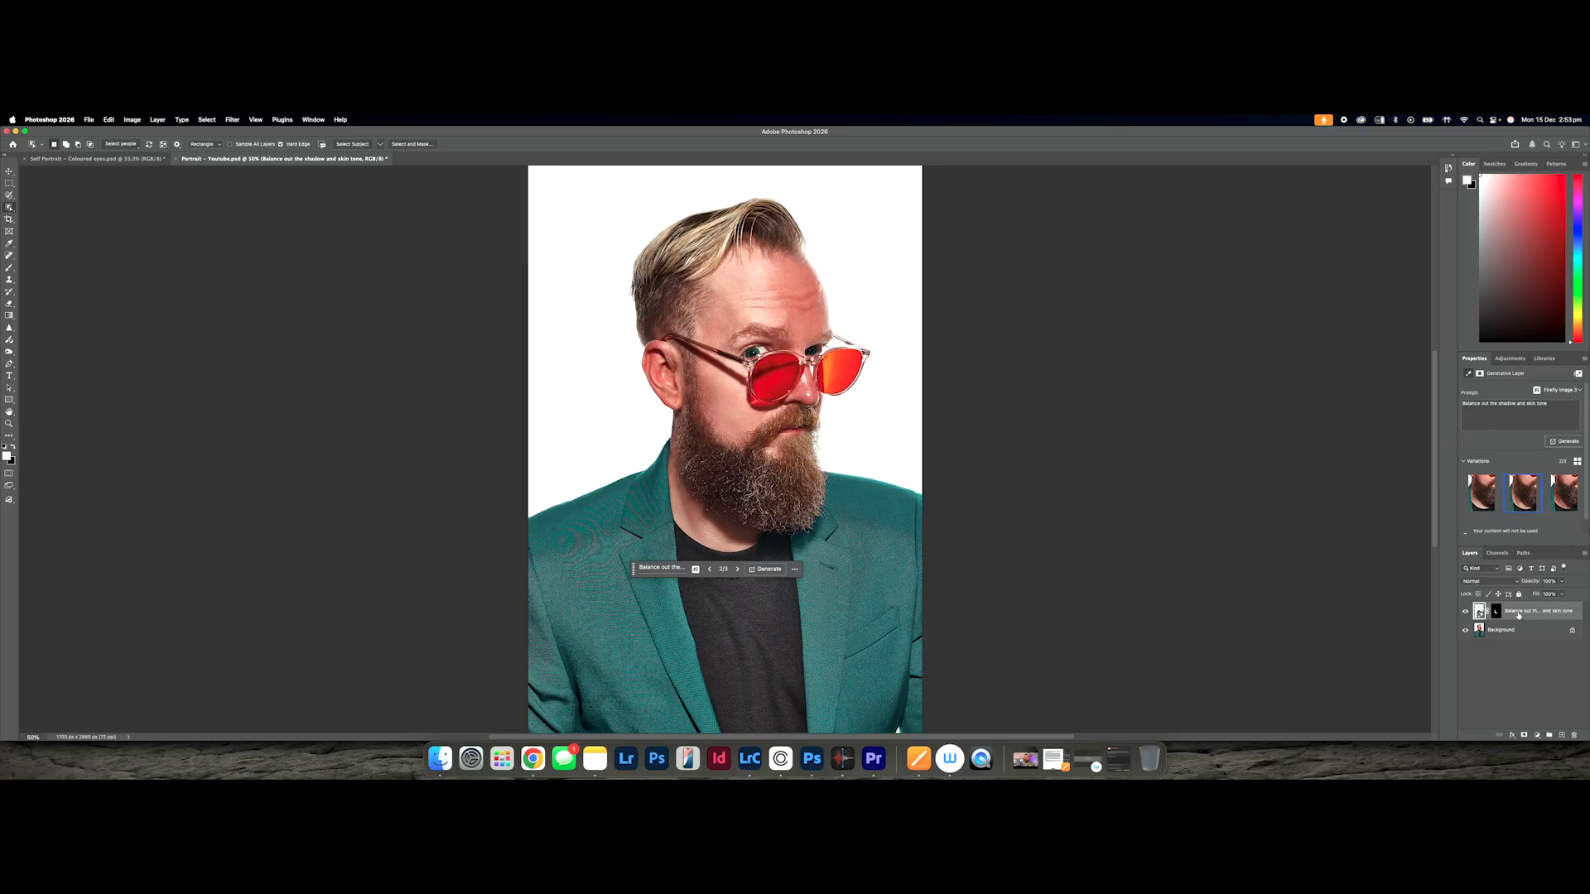
pyautogui.press('Delete')
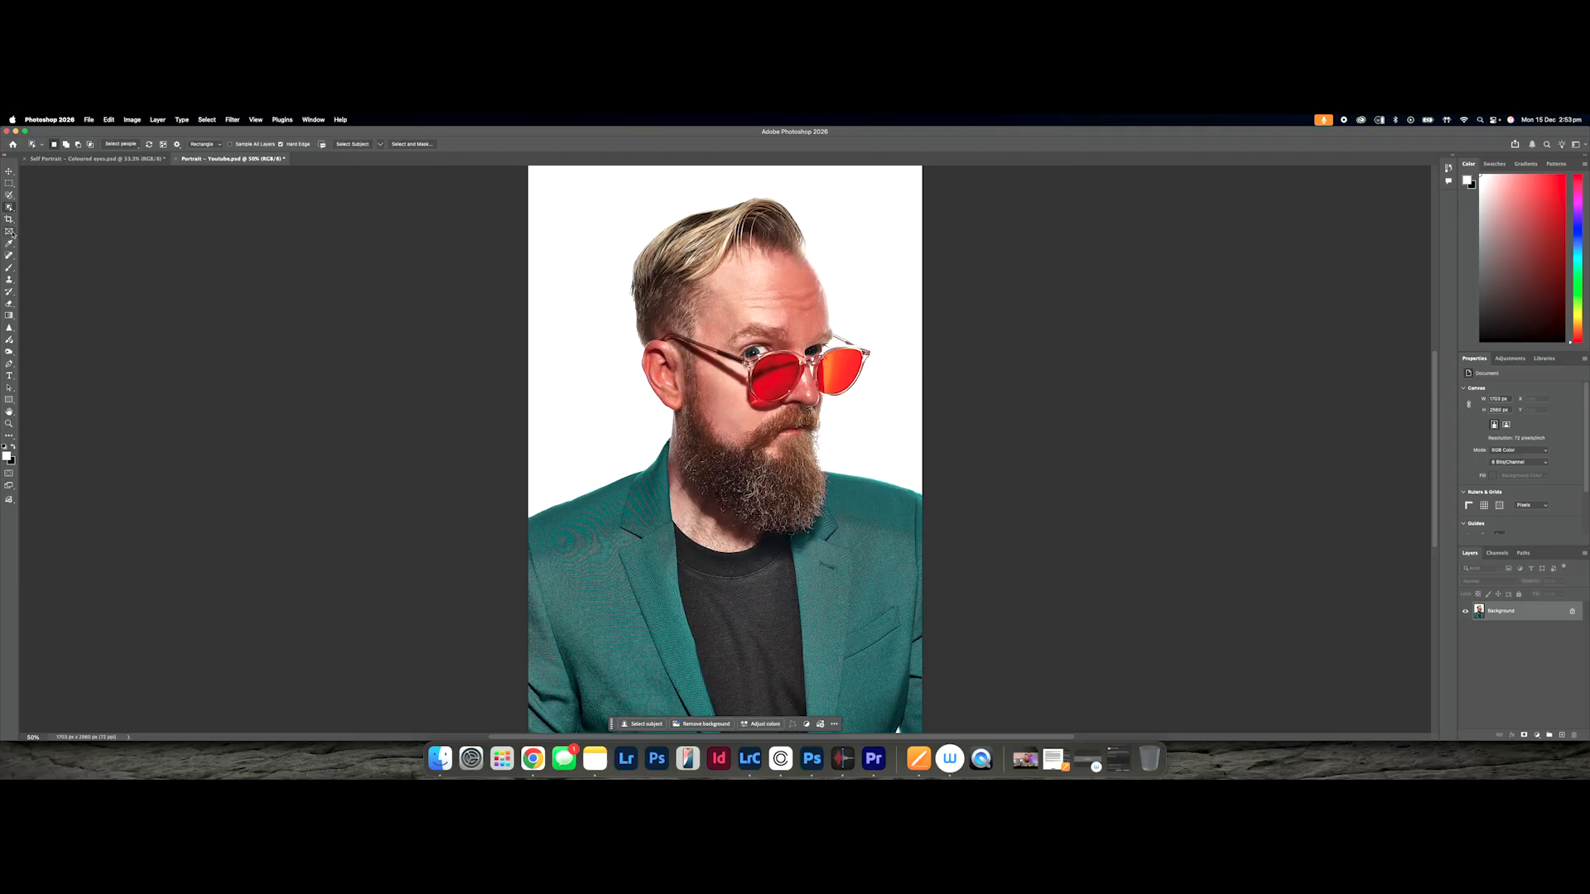
# Choose the Spot Healing Brush and set its blending mode to Lighten
pyautogui.click(9, 257)
pyautogui.rightClick(9, 256)
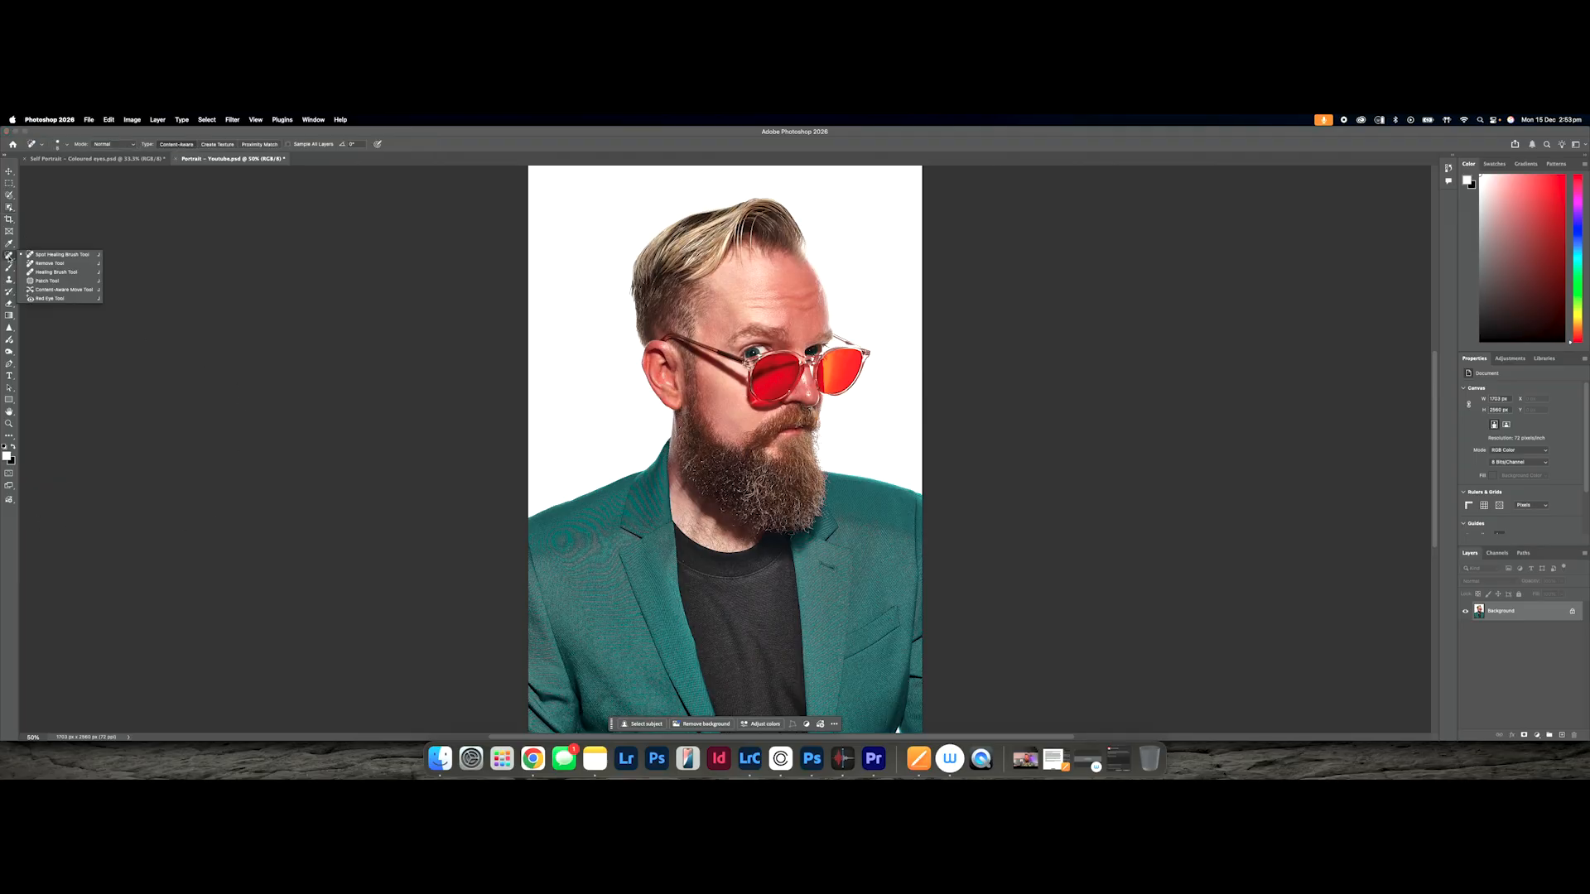
pyautogui.click(62, 256)
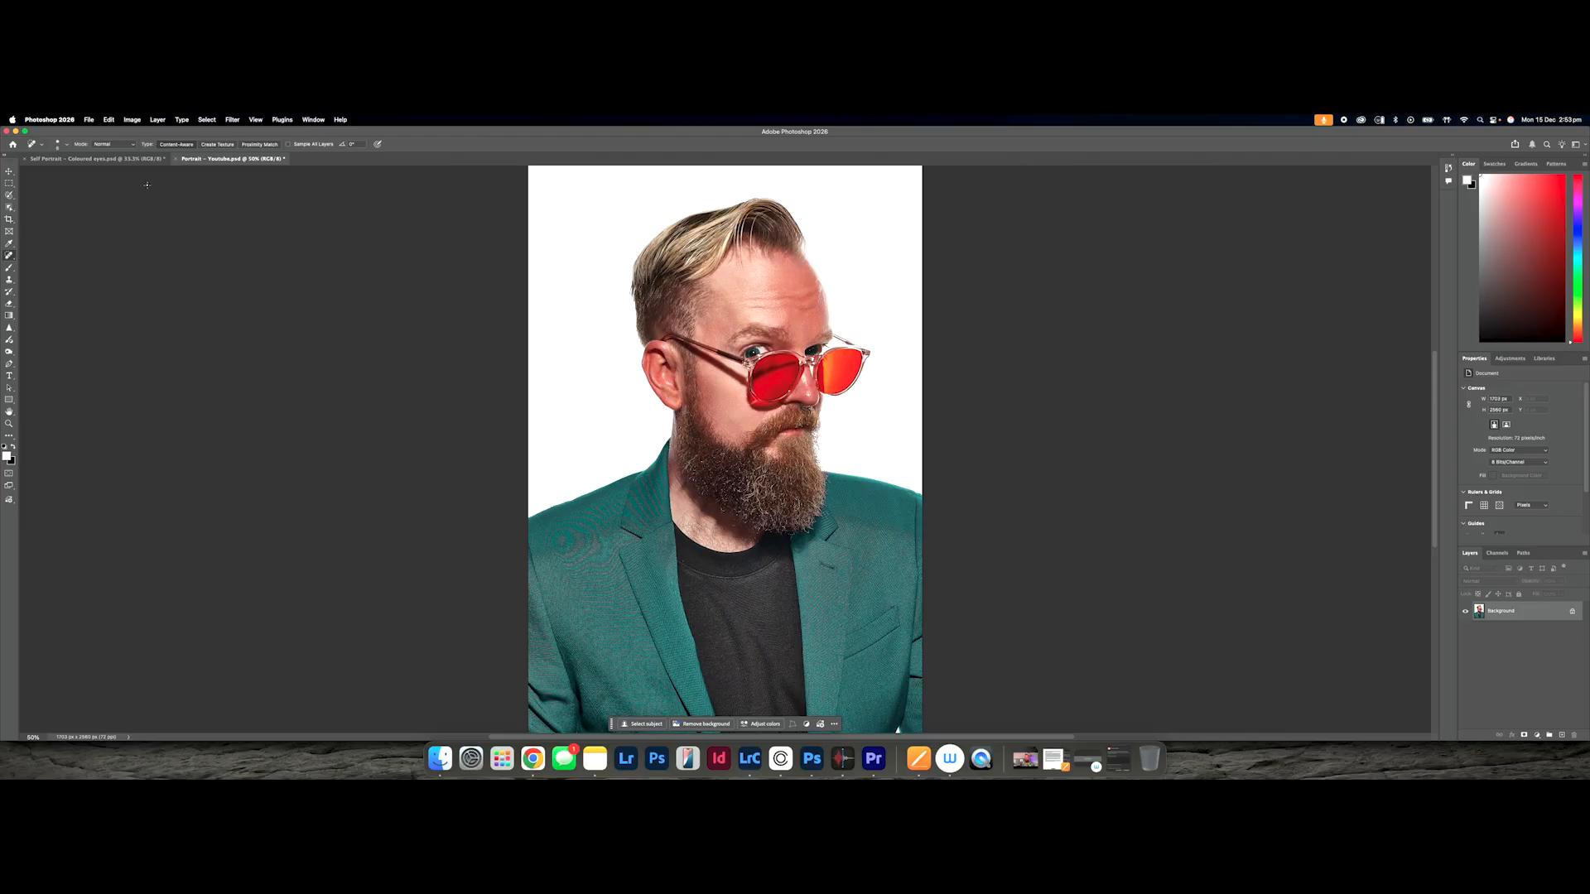
pyautogui.click(110, 145)
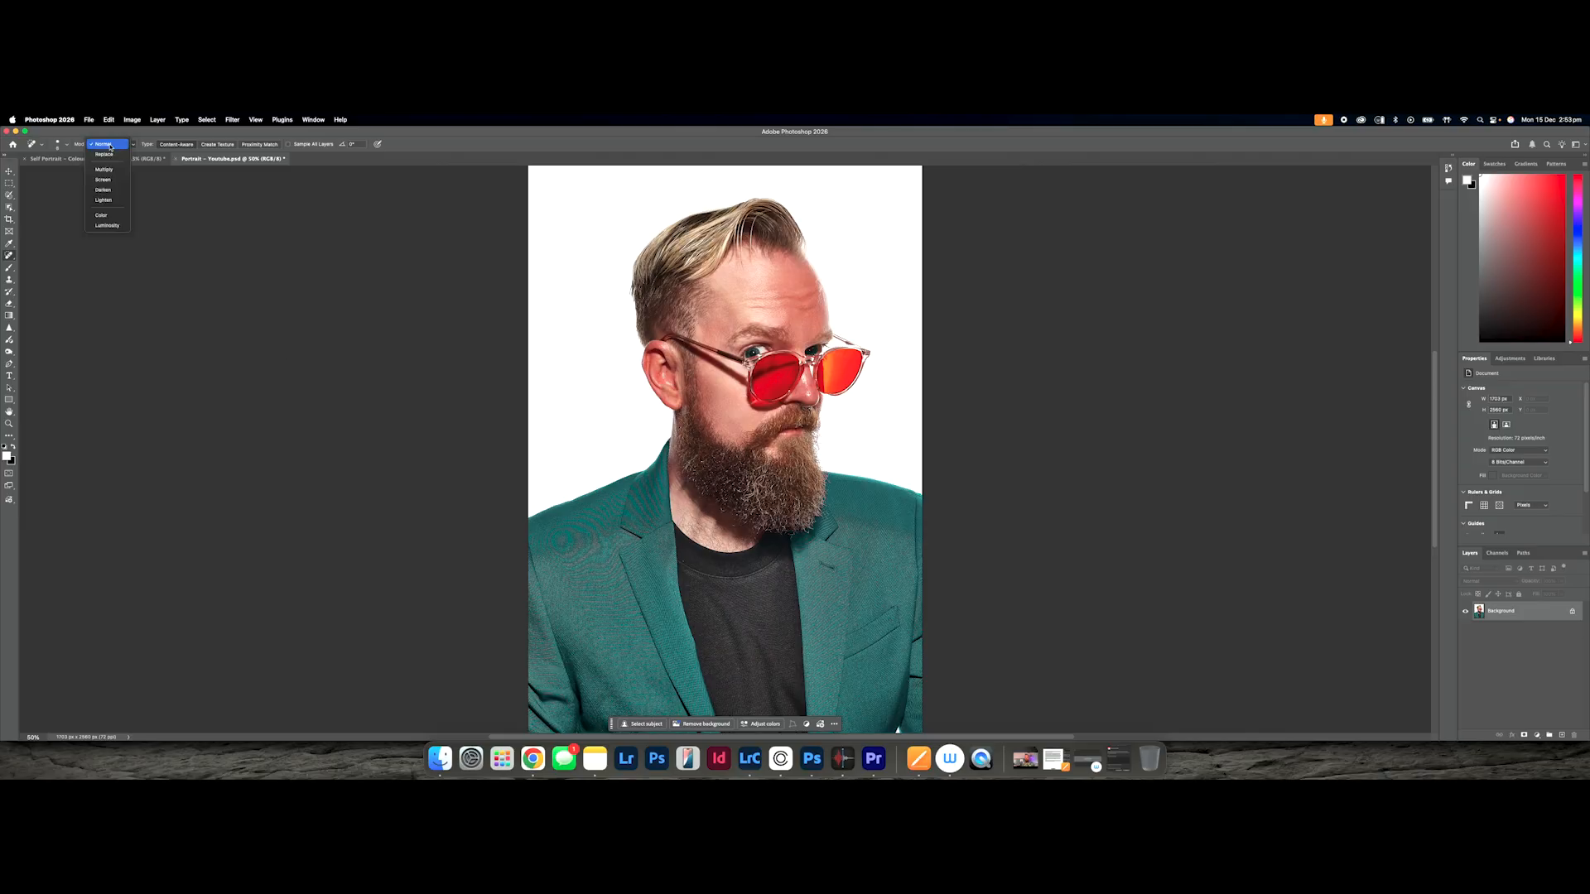
pyautogui.click(115, 199)
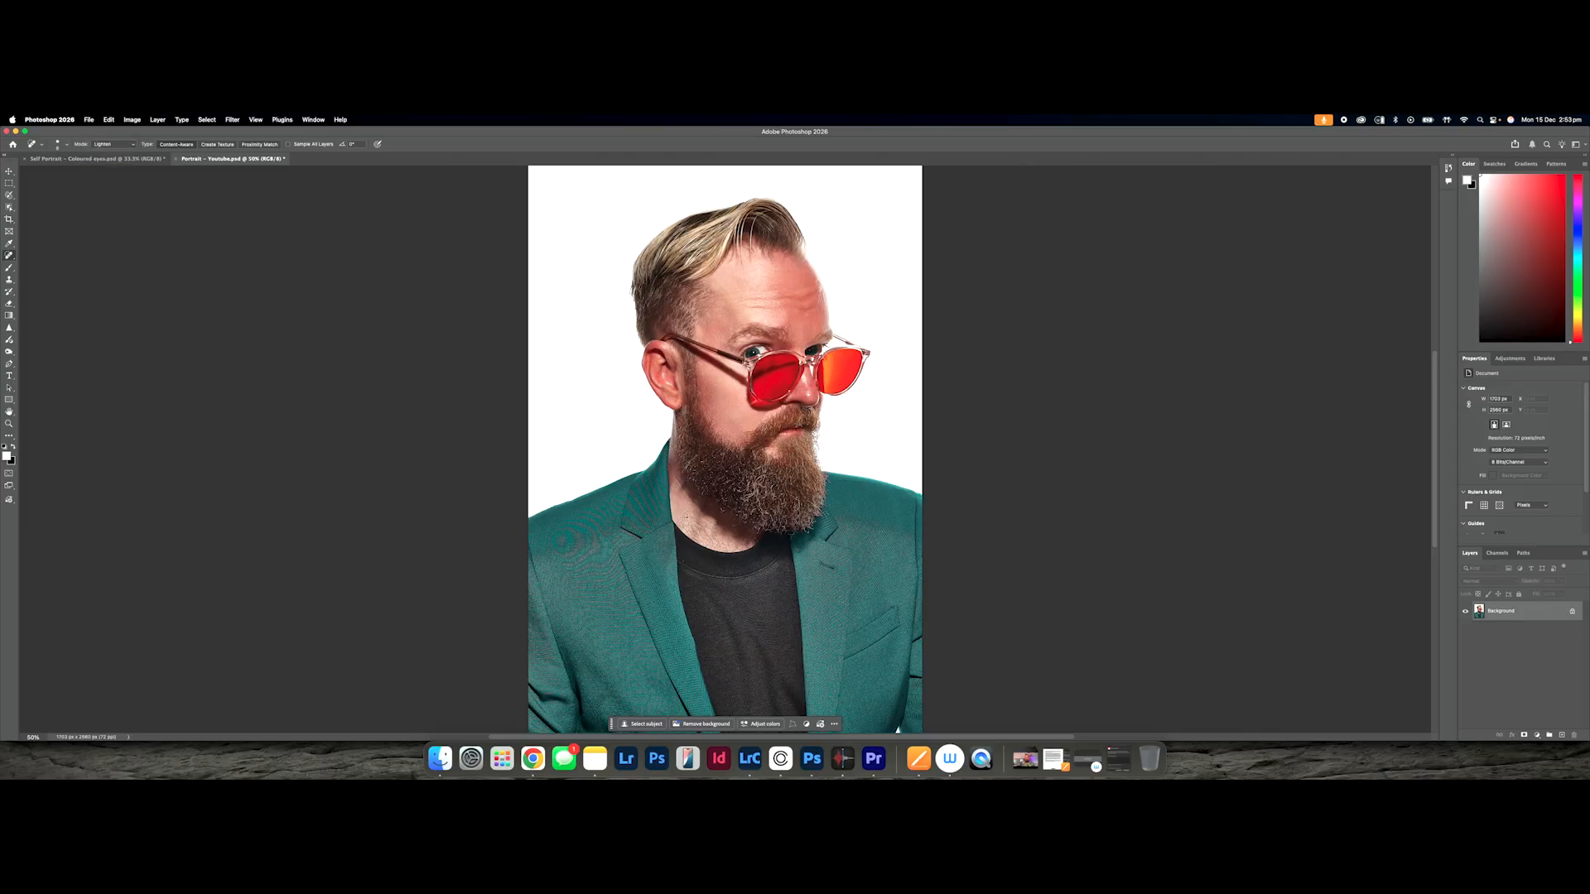
# Enlarge the brush and heal along the upper edge of the beard's shadow on the neck
pyautogui.press('super+equal')
pyautogui.press('super+equal')
pyautogui.press('super+equal')
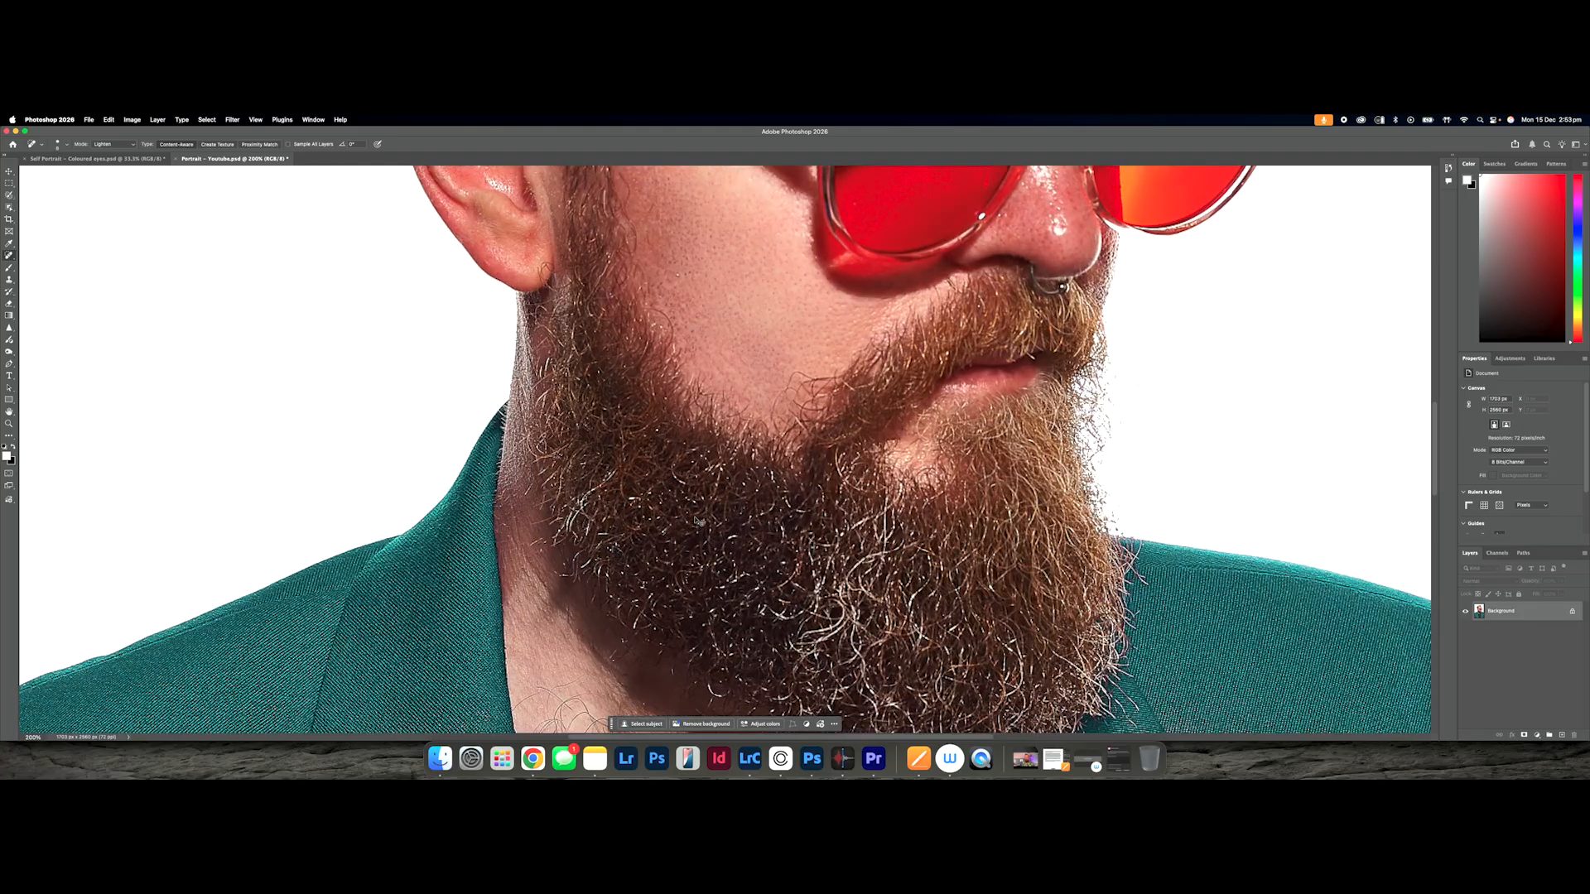
pyautogui.scroll(-3, 676, 534)
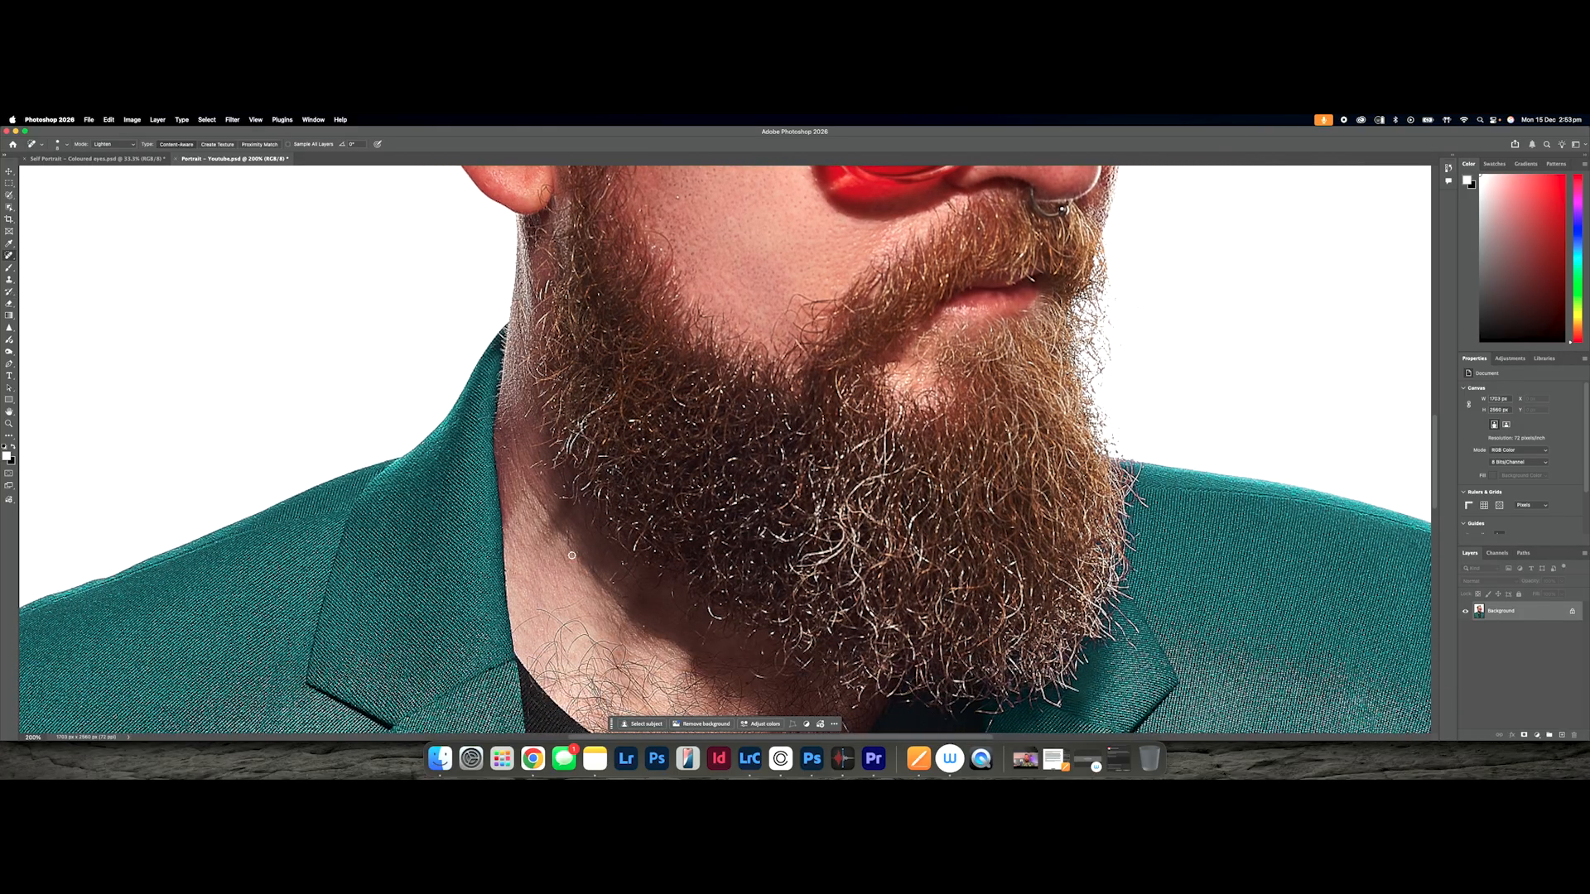
pyautogui.press(']')
pyautogui.press(']')
pyautogui.press(']')
pyautogui.moveTo(549, 539)
pyautogui.mouseDown()
pyautogui.moveTo(543, 526)
pyautogui.moveTo(559, 548)
pyautogui.mouseUp()
pyautogui.scroll(-2, 571, 570)
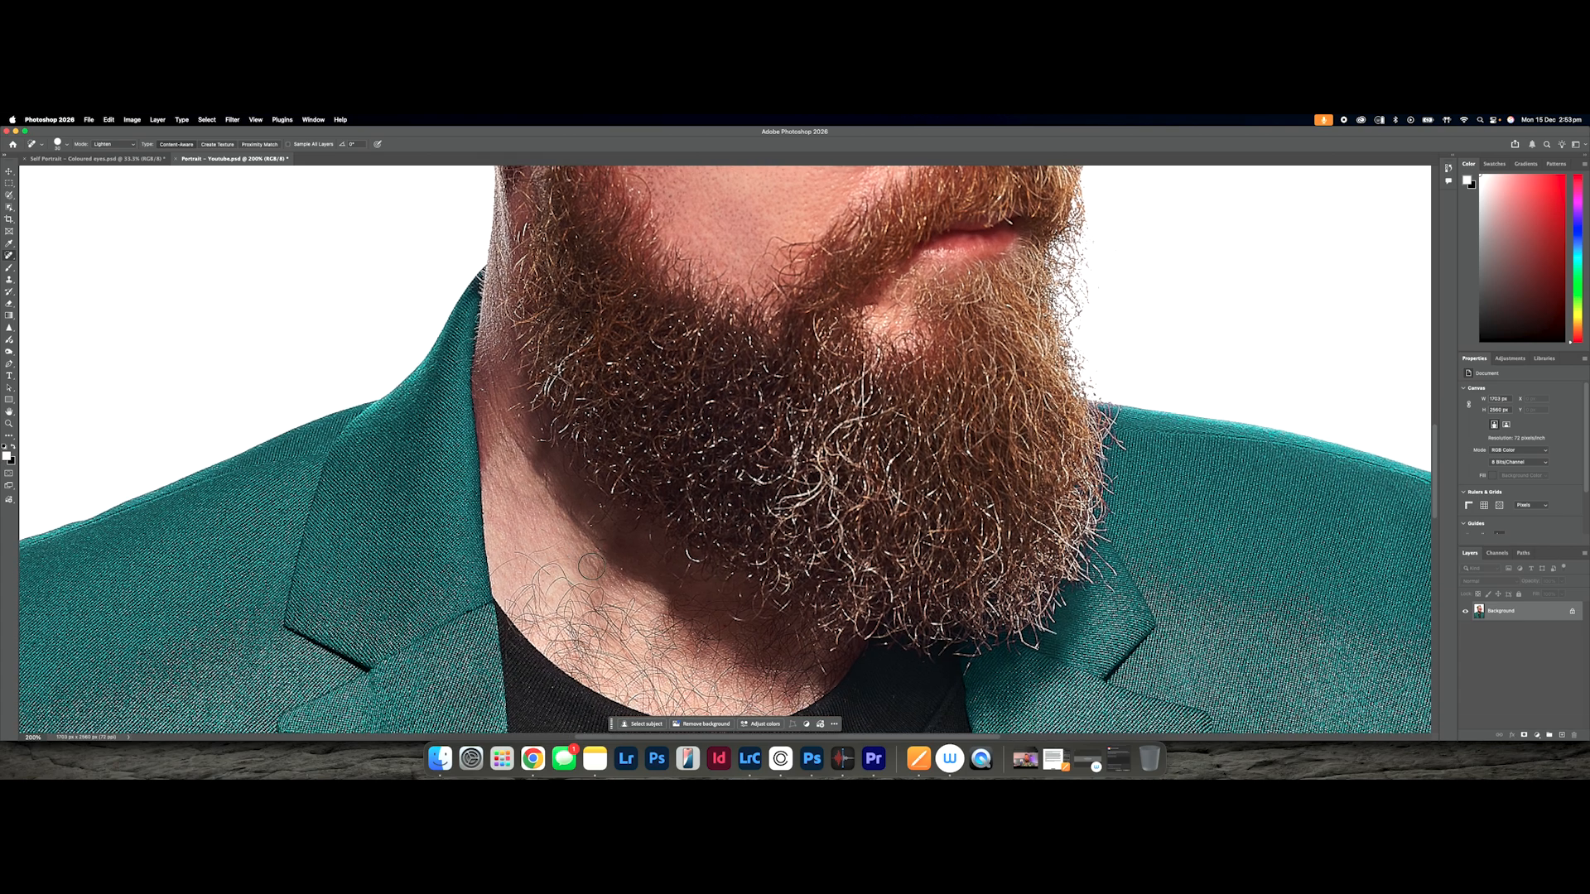
pyautogui.moveTo(594, 565)
pyautogui.mouseDown()
pyautogui.moveTo(631, 589)
pyautogui.moveTo(603, 582)
pyautogui.mouseUp()
pyautogui.scroll(-2, 604, 582)
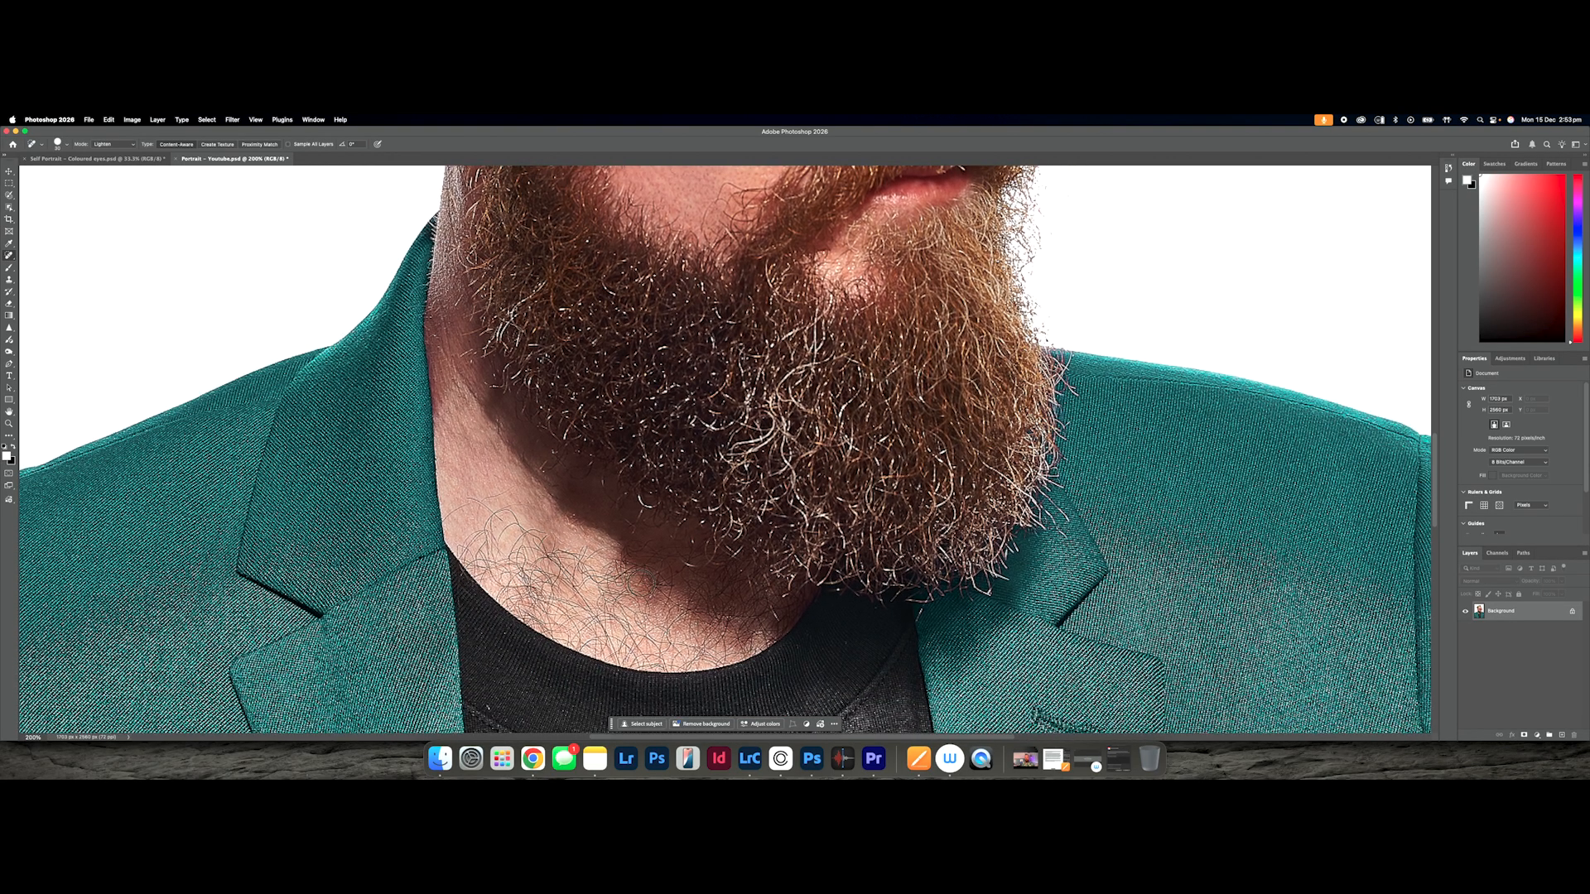
# Heal the hairy lower stretch of the shadow edge, just above the black shirt's neckline
pyautogui.press(']')
pyautogui.press(']')
pyautogui.scroll(6, 646, 591)
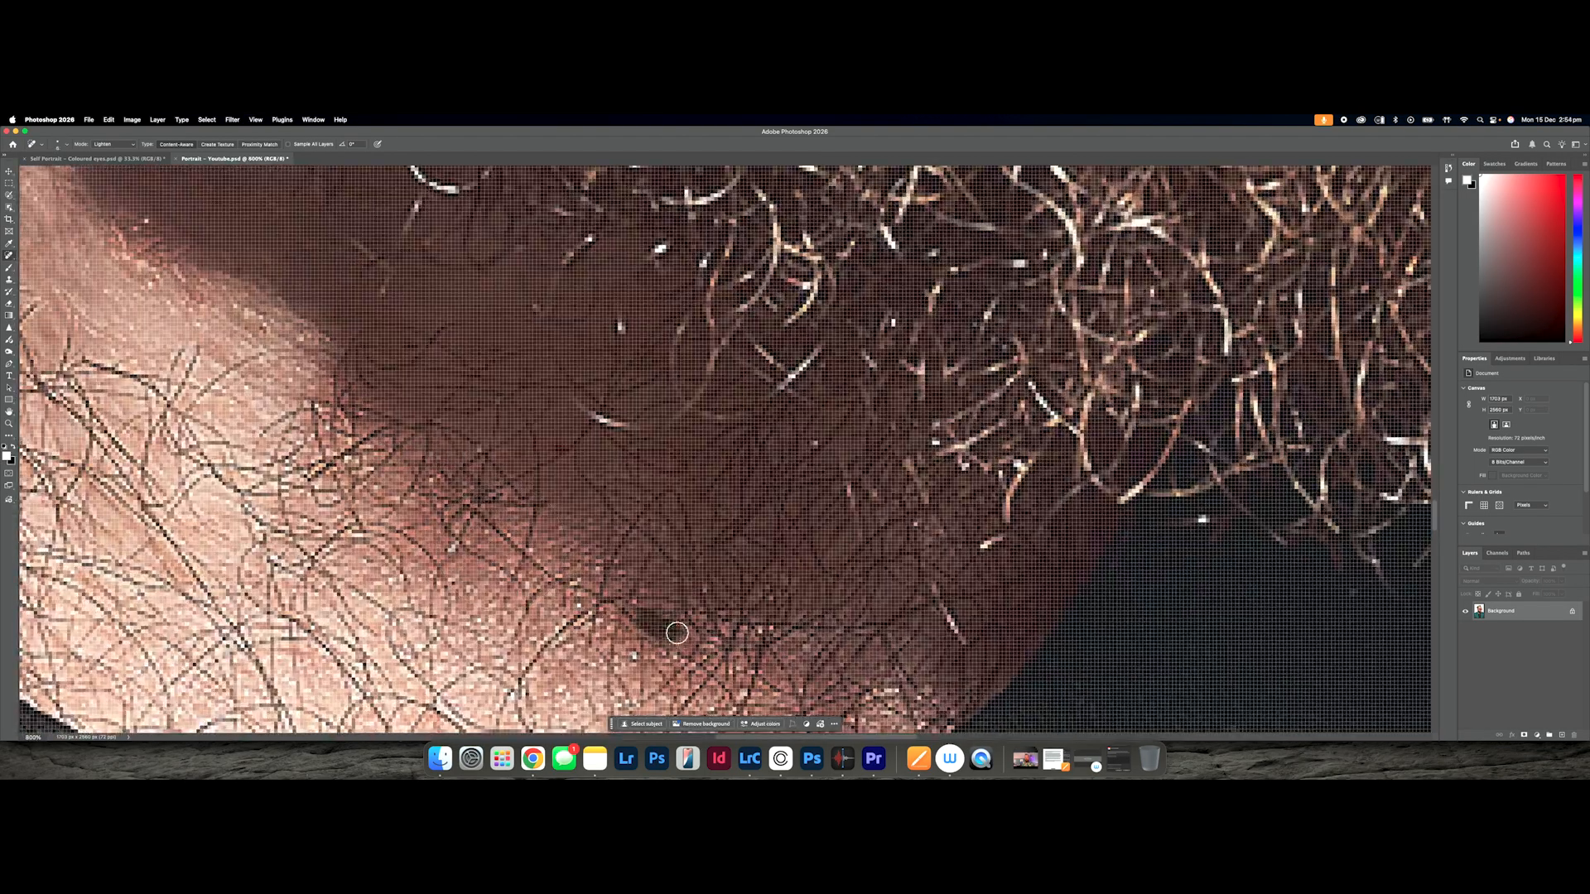
pyautogui.moveTo(544, 522); pyautogui.dragTo(595, 578)
pyautogui.scroll(-4, 720, 468)
pyautogui.scroll(2, 472, 431)
pyautogui.hscroll(-3, 497, 394)
# Use a larger healing brush to lighten the middle stretch of the neck shadow's edge
pyautogui.press('super+minus')
pyautogui.press('super+minus')
pyautogui.press(']')
pyautogui.press(']')
pyautogui.press(']')
pyautogui.press(']')
pyautogui.press(']')
pyautogui.moveTo(527, 322)
pyautogui.mouseDown()
pyautogui.moveTo(586, 365)
pyautogui.moveTo(646, 367)
pyautogui.mouseUp()
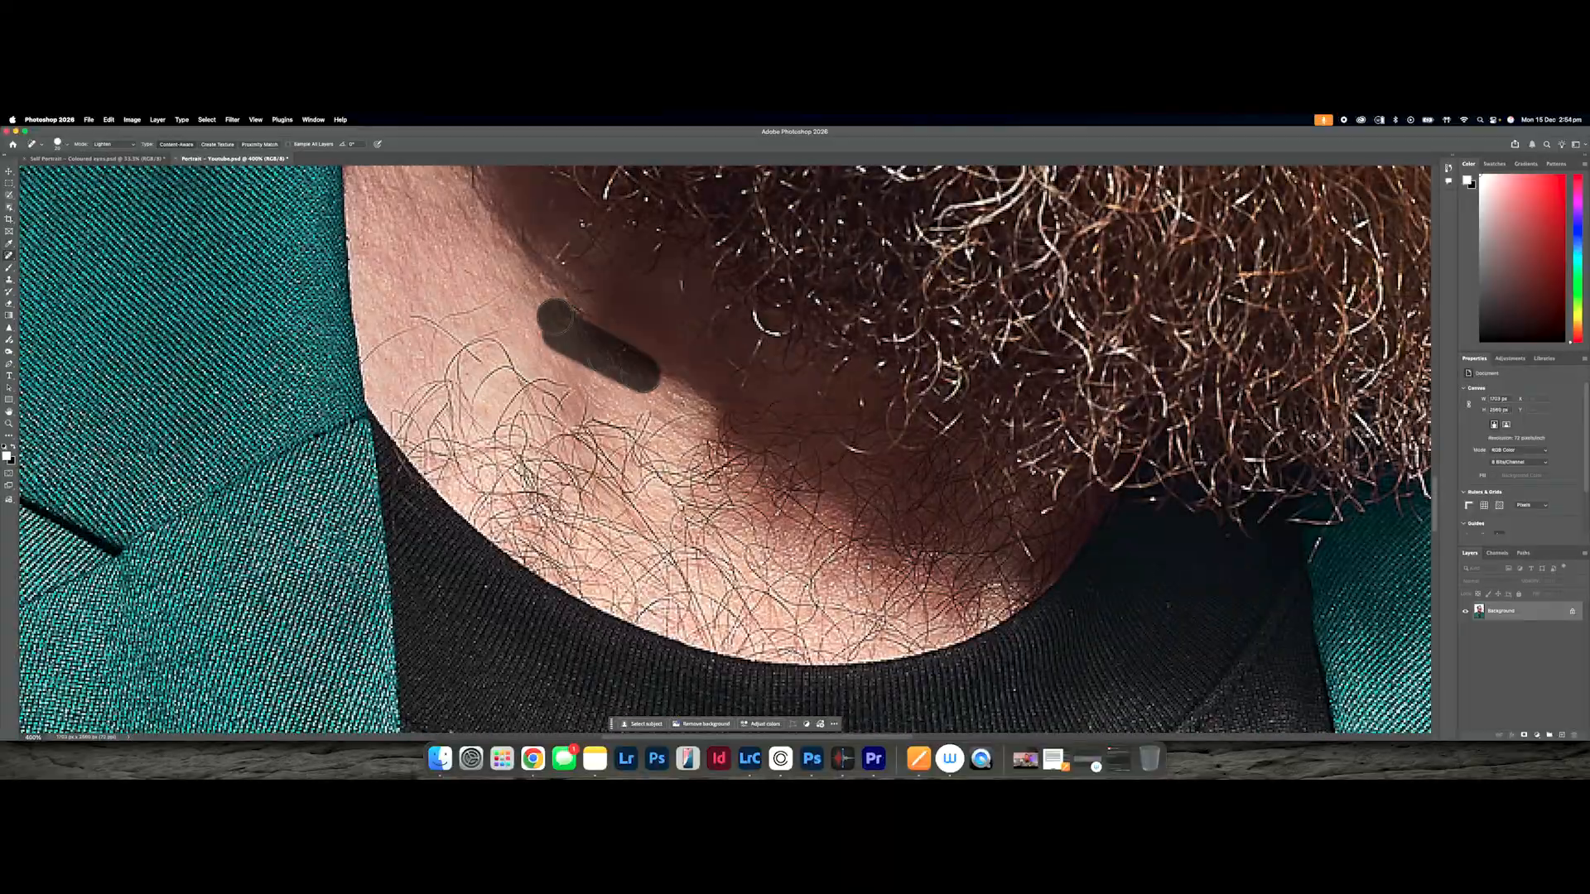
# Heal the neck shadow with long strokes from the shirt neckline up towards the middle of the neck
pyautogui.press('super+minus')
pyautogui.press('super+minus')
pyautogui.press('super+minus')
pyautogui.press('super+minus')
pyautogui.press('super+equal')
pyautogui.press('super+equal')
pyautogui.press('super+equal')
pyautogui.press('super+equal')
pyautogui.press('super+equal')
pyautogui.press('super+equal')
pyautogui.moveTo(1026, 645); pyautogui.dragTo(812, 489)
pyautogui.moveTo(689, 417)
pyautogui.mouseDown()
pyautogui.moveTo(926, 575)
pyautogui.moveTo(647, 365)
pyautogui.mouseUp()
# Outline the lower shadow edge with the Patch tool and run a generative fill with the prompt "balance out hair and skin"
pyautogui.press('super+minus')
pyautogui.press('super+minus')
pyautogui.press('super+minus')
pyautogui.press('super+minus')
pyautogui.press('super+minus')
pyautogui.press('super+equal')
pyautogui.press('super+equal')
pyautogui.press('super+equal')
pyautogui.press('super+equal')
pyautogui.rightClick(9, 255)
pyautogui.click(49, 283)
pyautogui.moveTo(958, 564); pyautogui.dragTo(1027, 589)
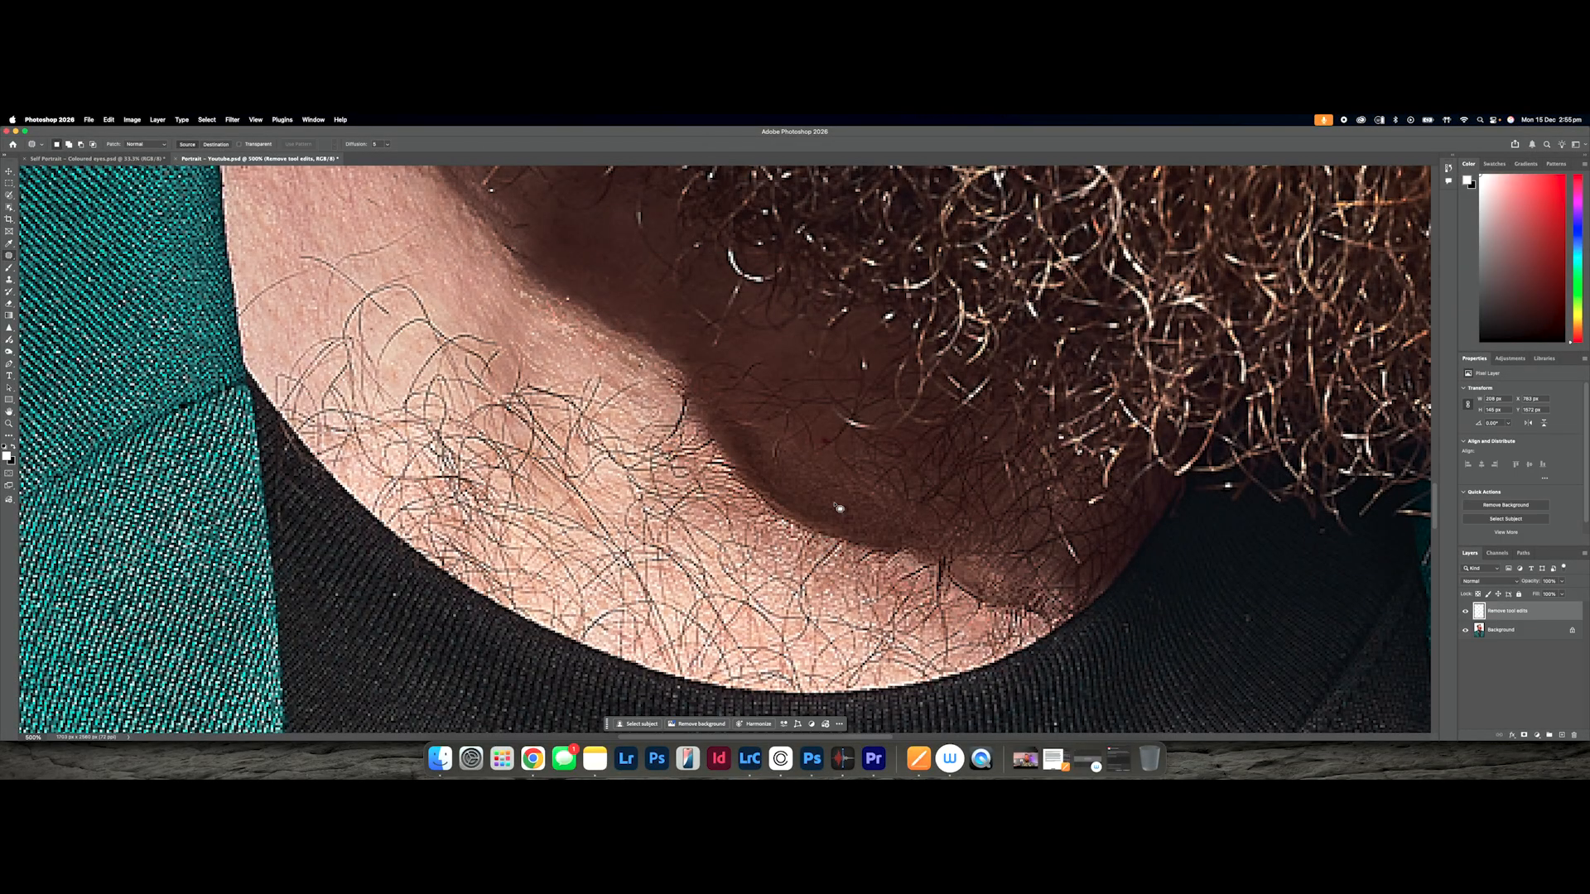
pyautogui.click(782, 632)
pyautogui.press('Return')
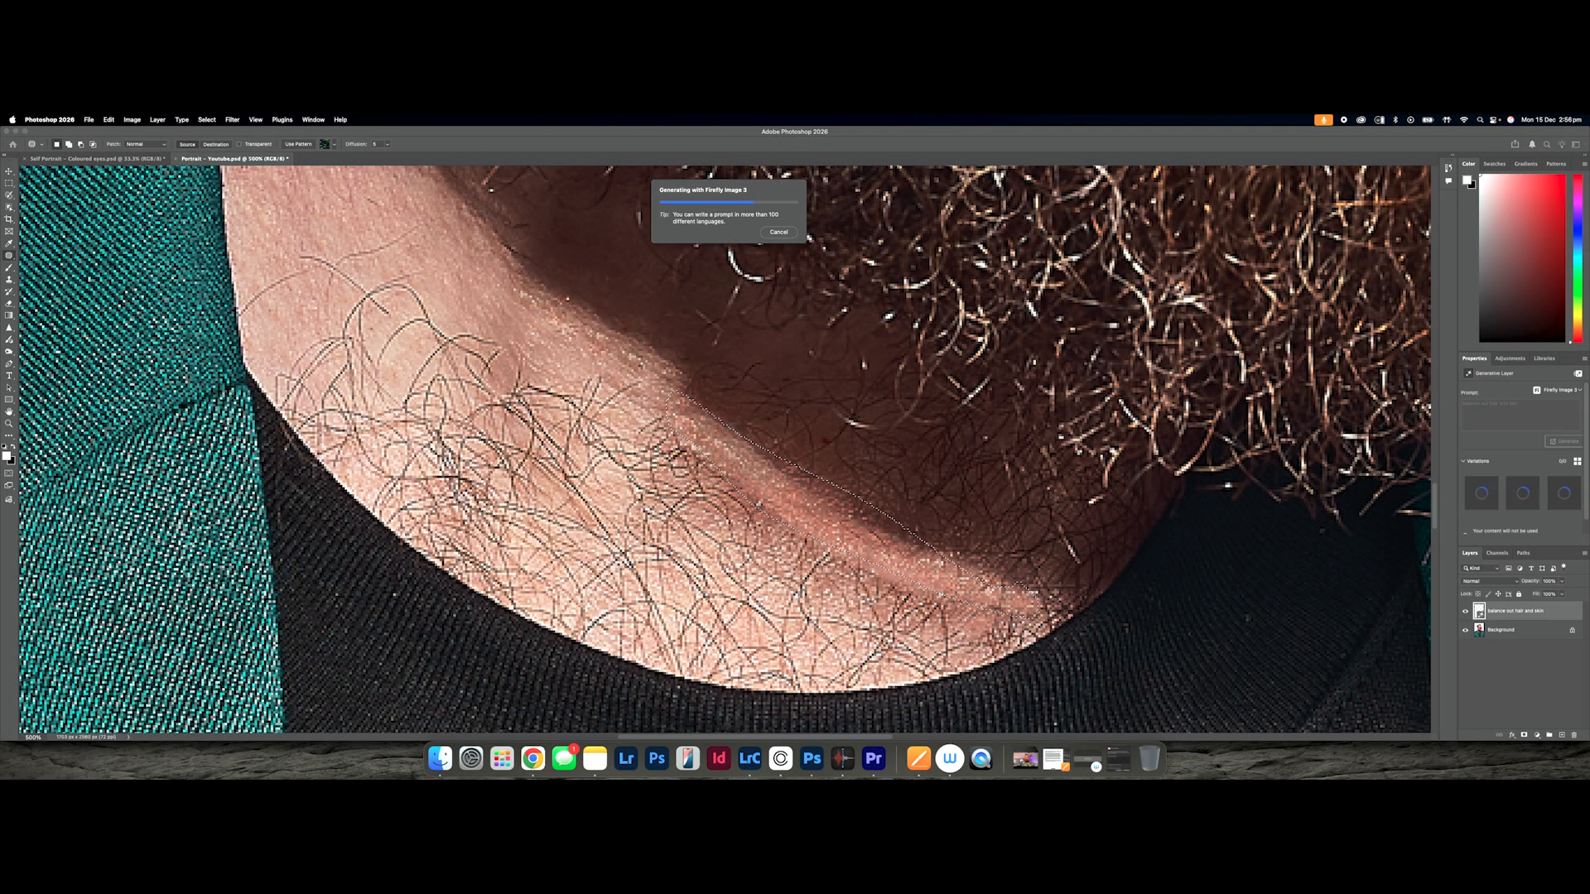
# Outline the remaining shadow edge on the neck under the beard with the Patch tool
pyautogui.press('super+minus')
pyautogui.press('super+minus')
pyautogui.press('super+minus')
pyautogui.press('super+minus')
pyautogui.press('super+equal')
pyautogui.press('super+equal')
pyautogui.press('super+equal')
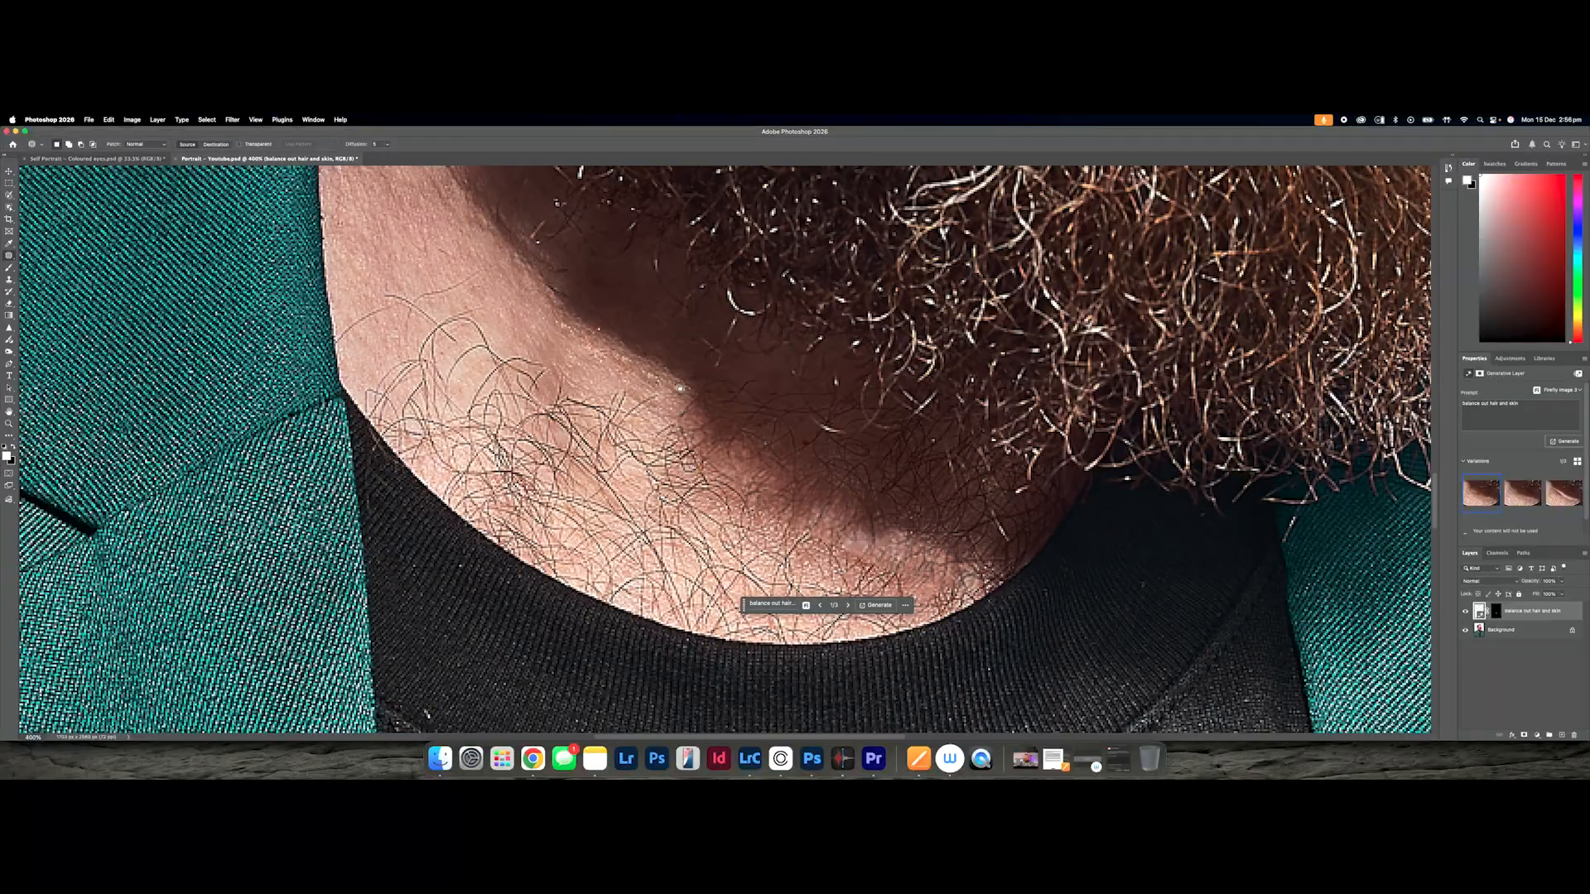
pyautogui.moveTo(677, 387); pyautogui.dragTo(680, 389)
# Try a generative fill on the outlined neck area with the prompt "lighten shadow" and undo it
pyautogui.click(749, 600)
pyautogui.write('lighten shadow')
pyautogui.press('Return')
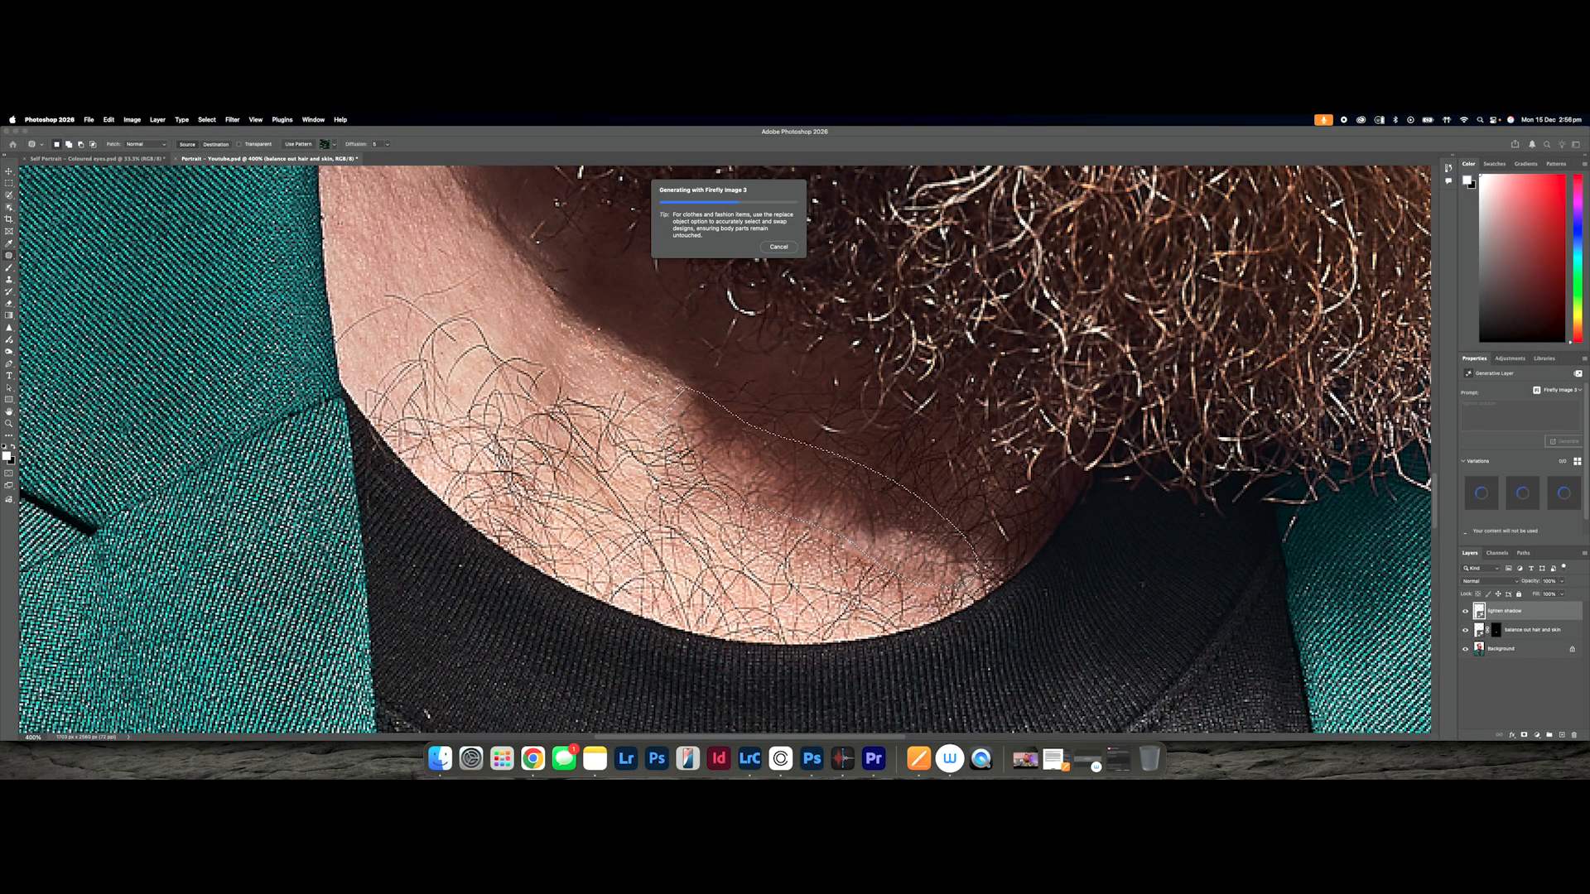
pyautogui.press('super+z')
# Run a generative fill on the outlined neck area with the prompt "remove shadow"
pyautogui.click(746, 598)
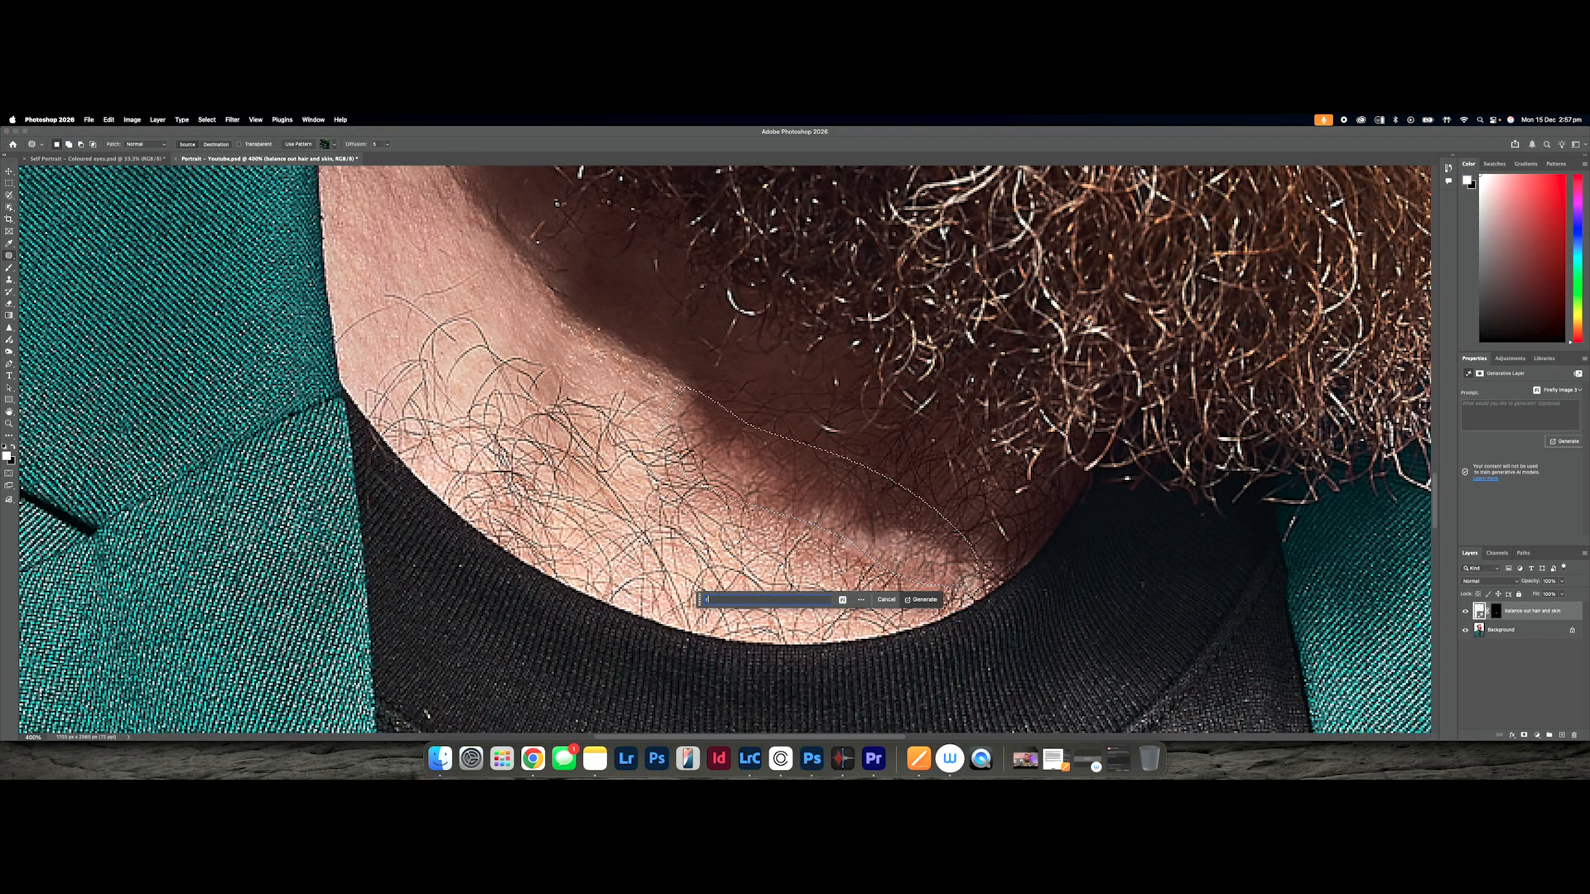
pyautogui.write('remove shadow')
pyautogui.press('Return')
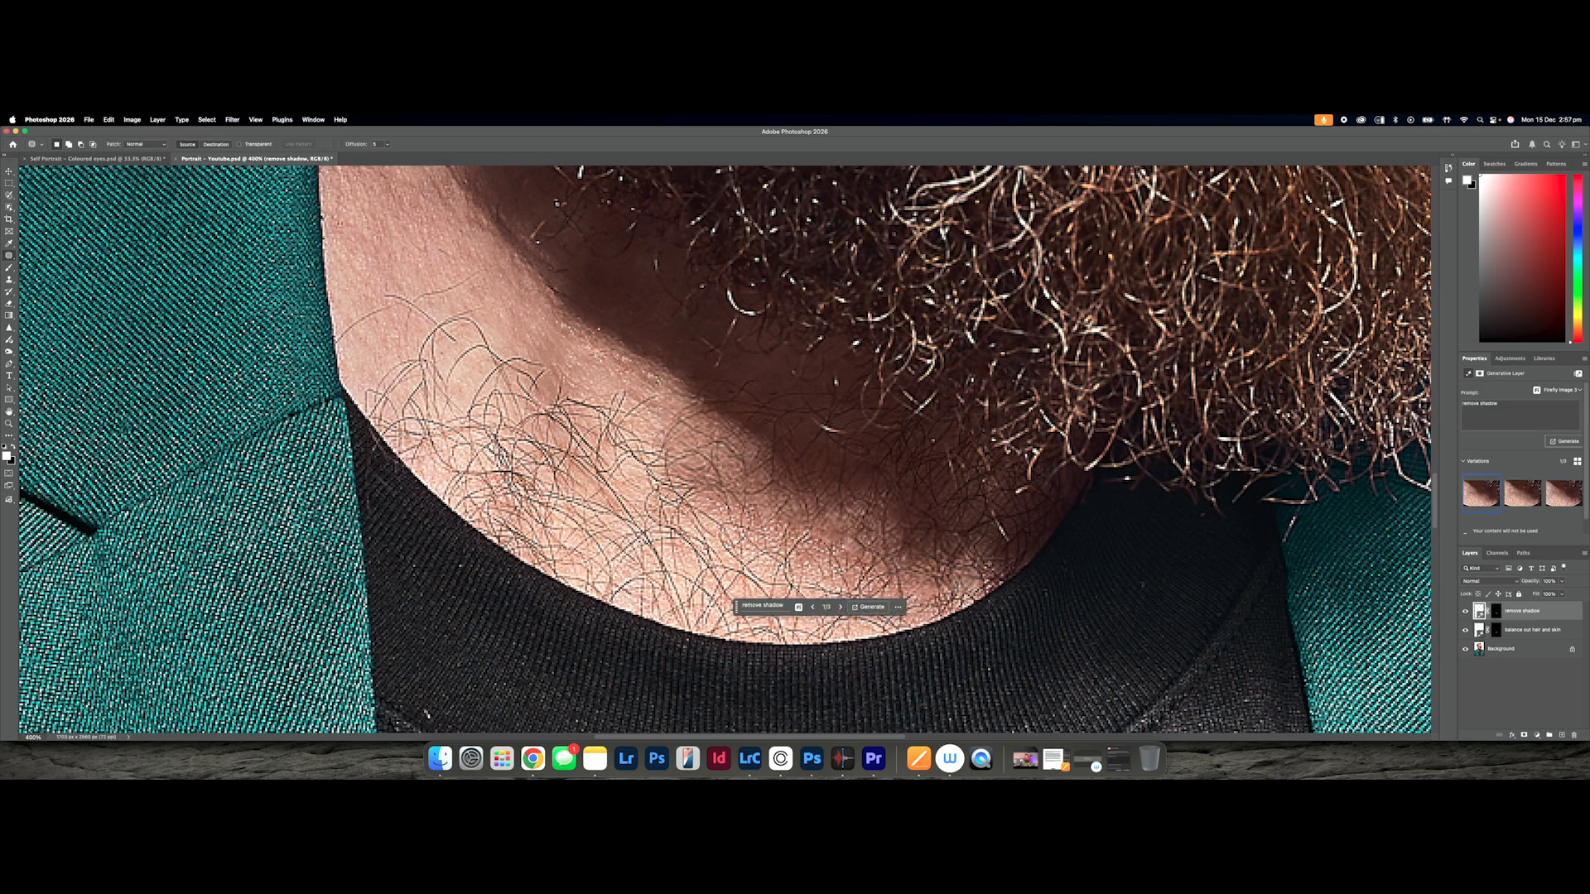
# View the whole portrait and switch the shadow removal fill to its third variation
pyautogui.press('super+minus')
pyautogui.press('super+minus')
pyautogui.press('super+minus')
pyautogui.press('super+minus')
pyautogui.press('super+minus')
pyautogui.click(757, 480)
pyautogui.click(757, 481)
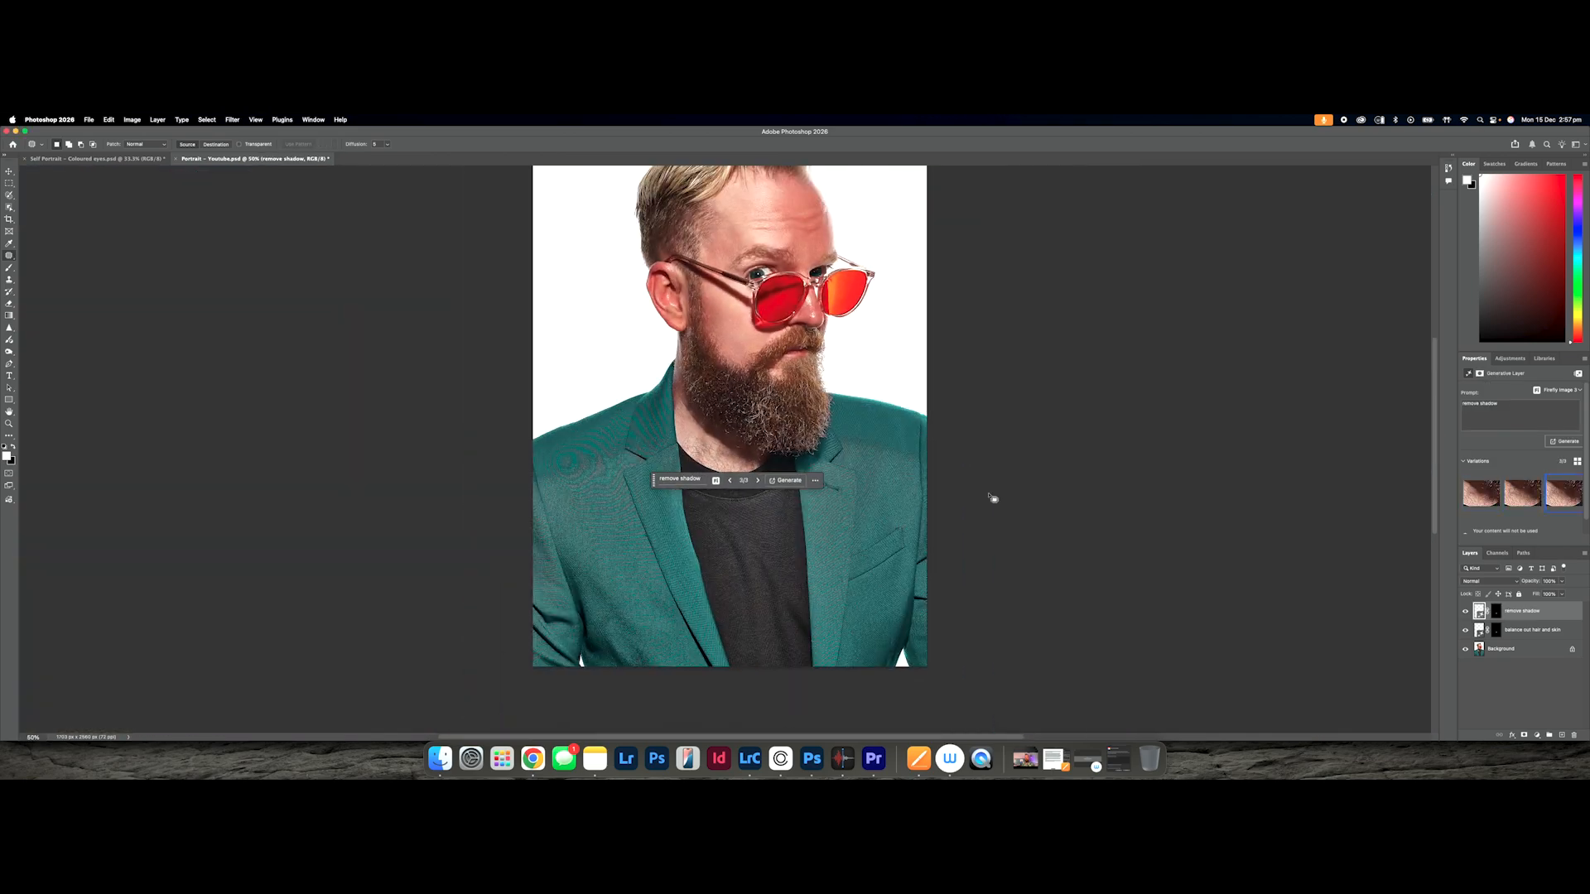
pyautogui.scroll(3, 992, 497)
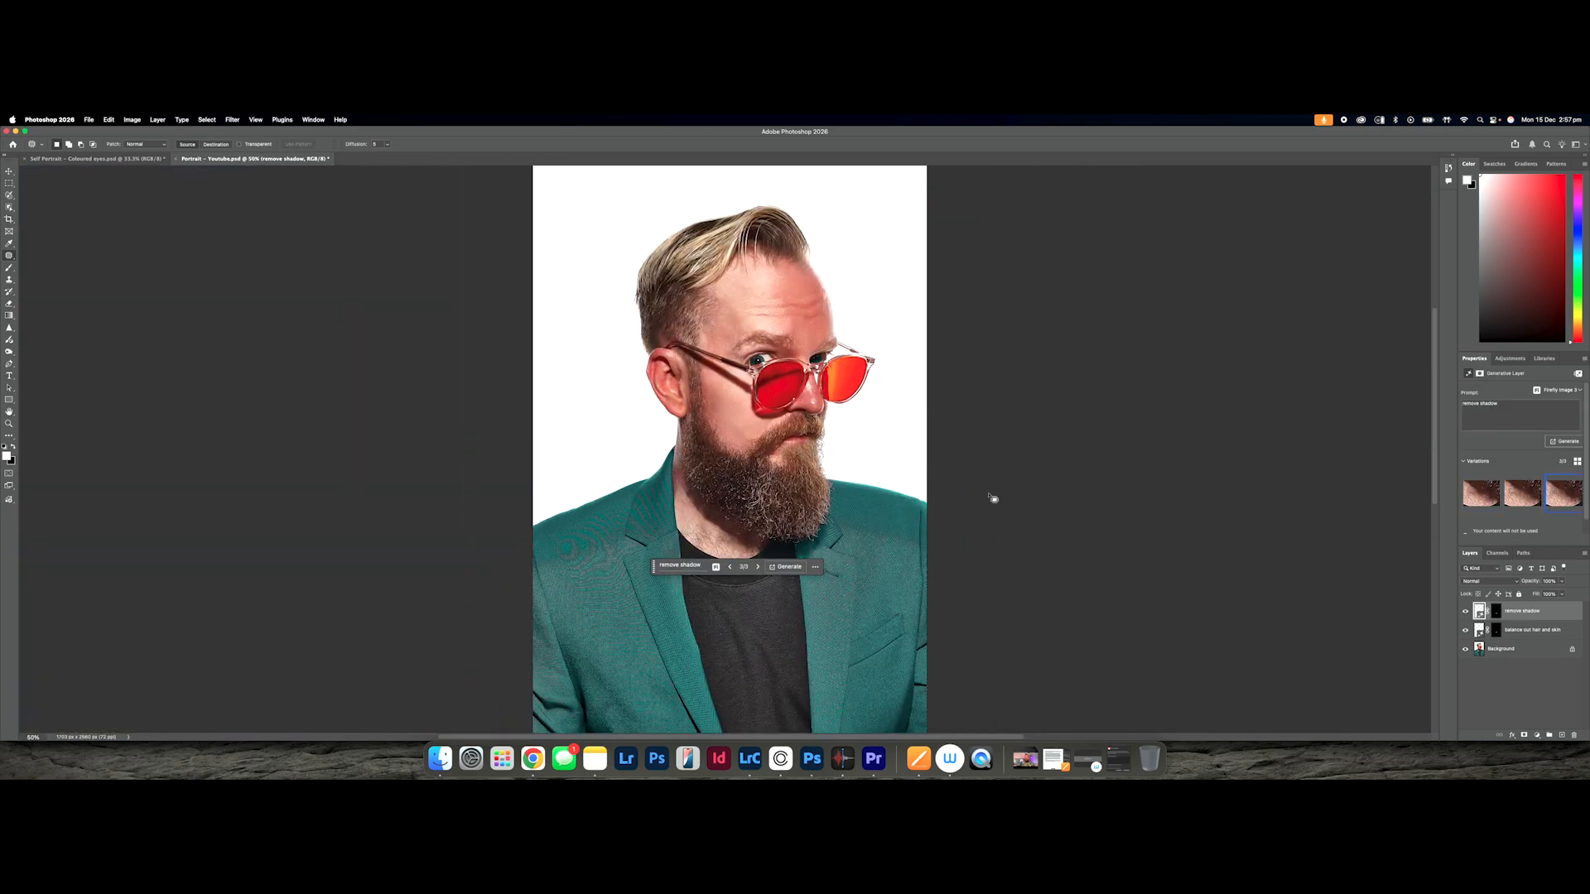
# Return to the Spot Healing Brush beside the beard and rasterize the "remove shadow" generative layer
pyautogui.rightClick(10, 256)
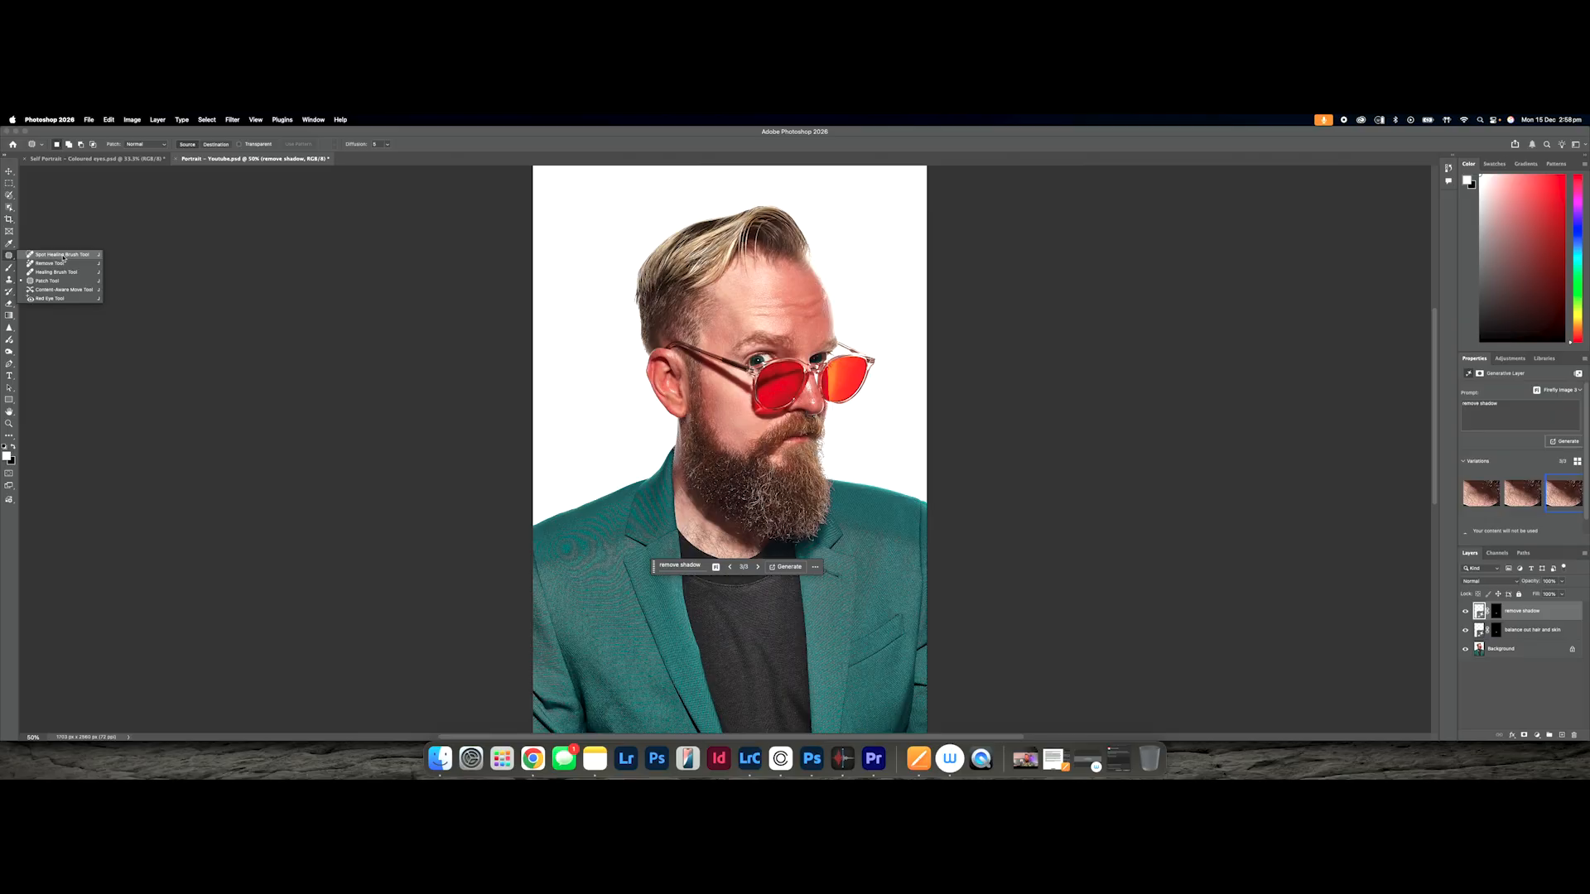
pyautogui.click(63, 255)
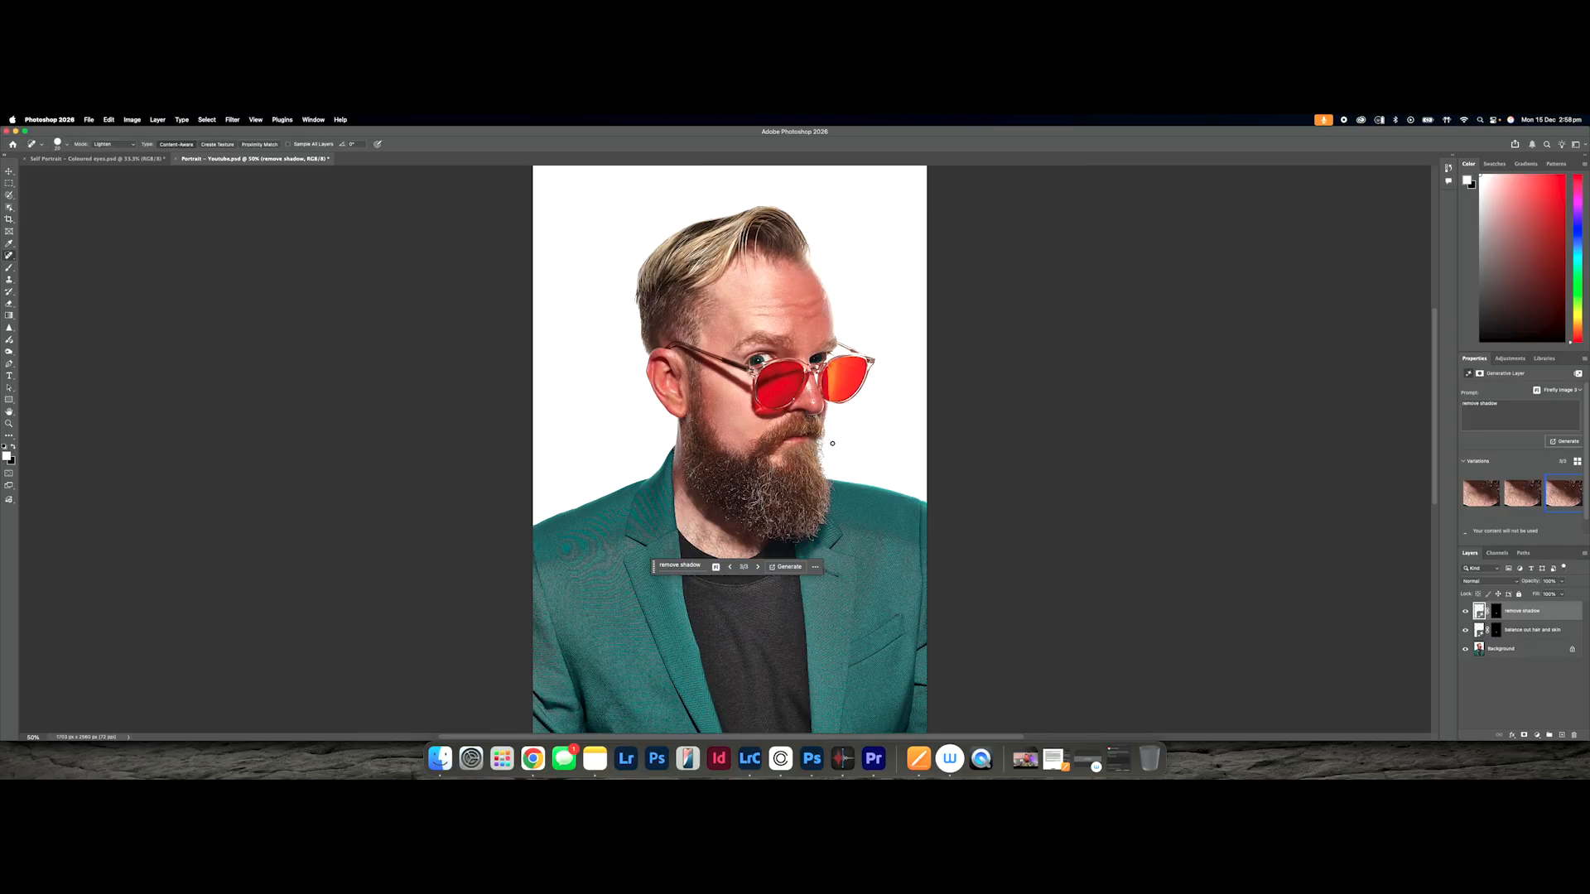
pyautogui.press('super+plus')
pyautogui.press('super+plus')
pyautogui.press('super+plus')
pyautogui.press('super+plus')
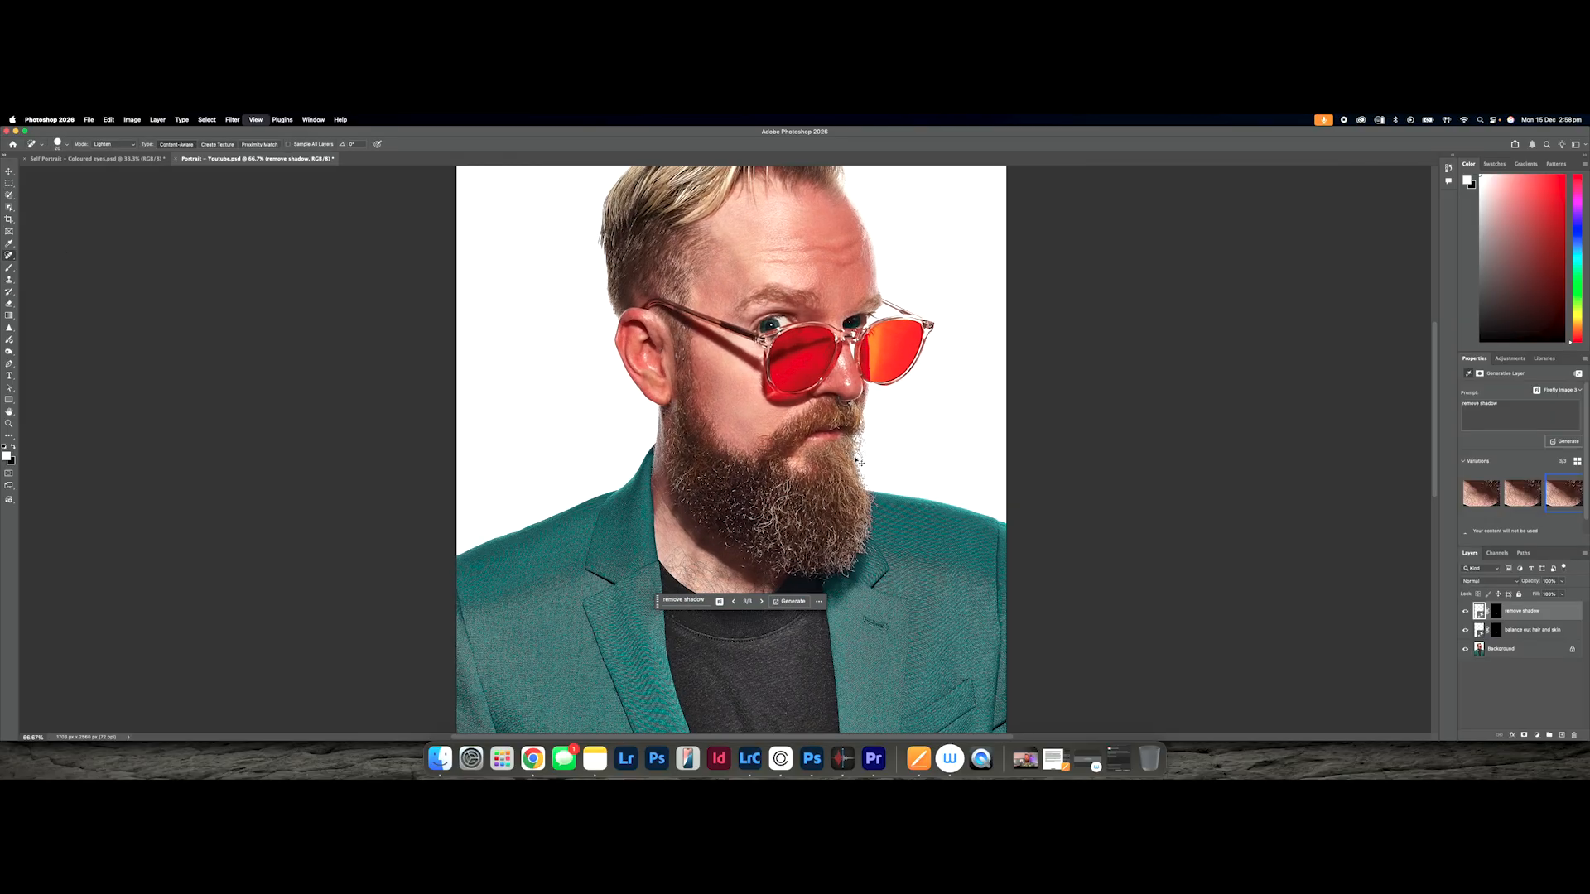
pyautogui.hscroll(4, 1006, 484)
pyautogui.hscroll(5, 596, 397)
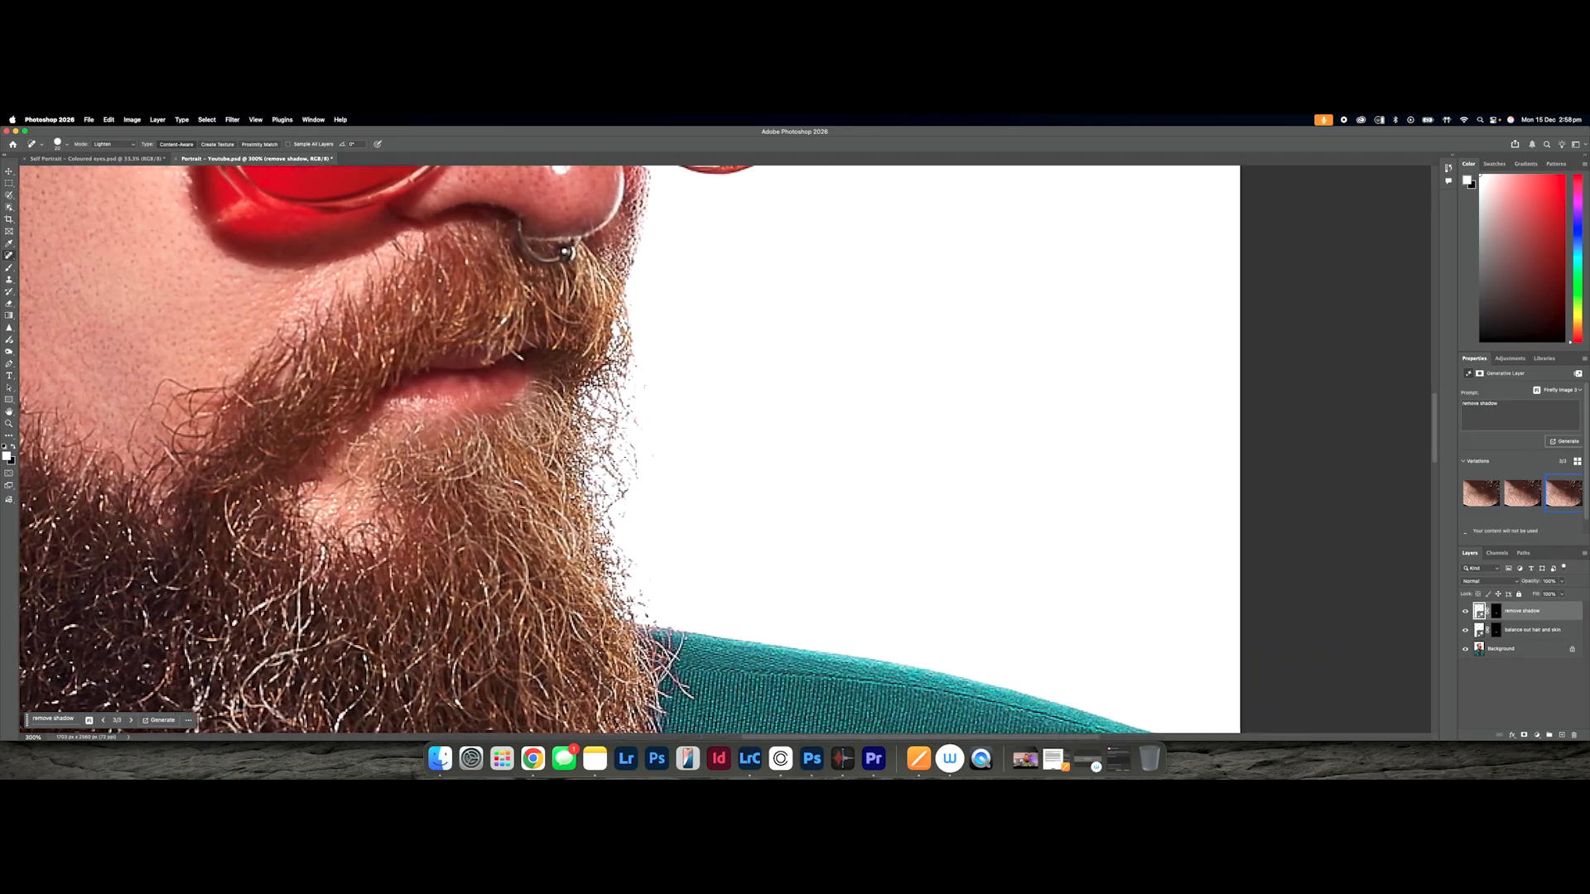
pyautogui.click(610, 393)
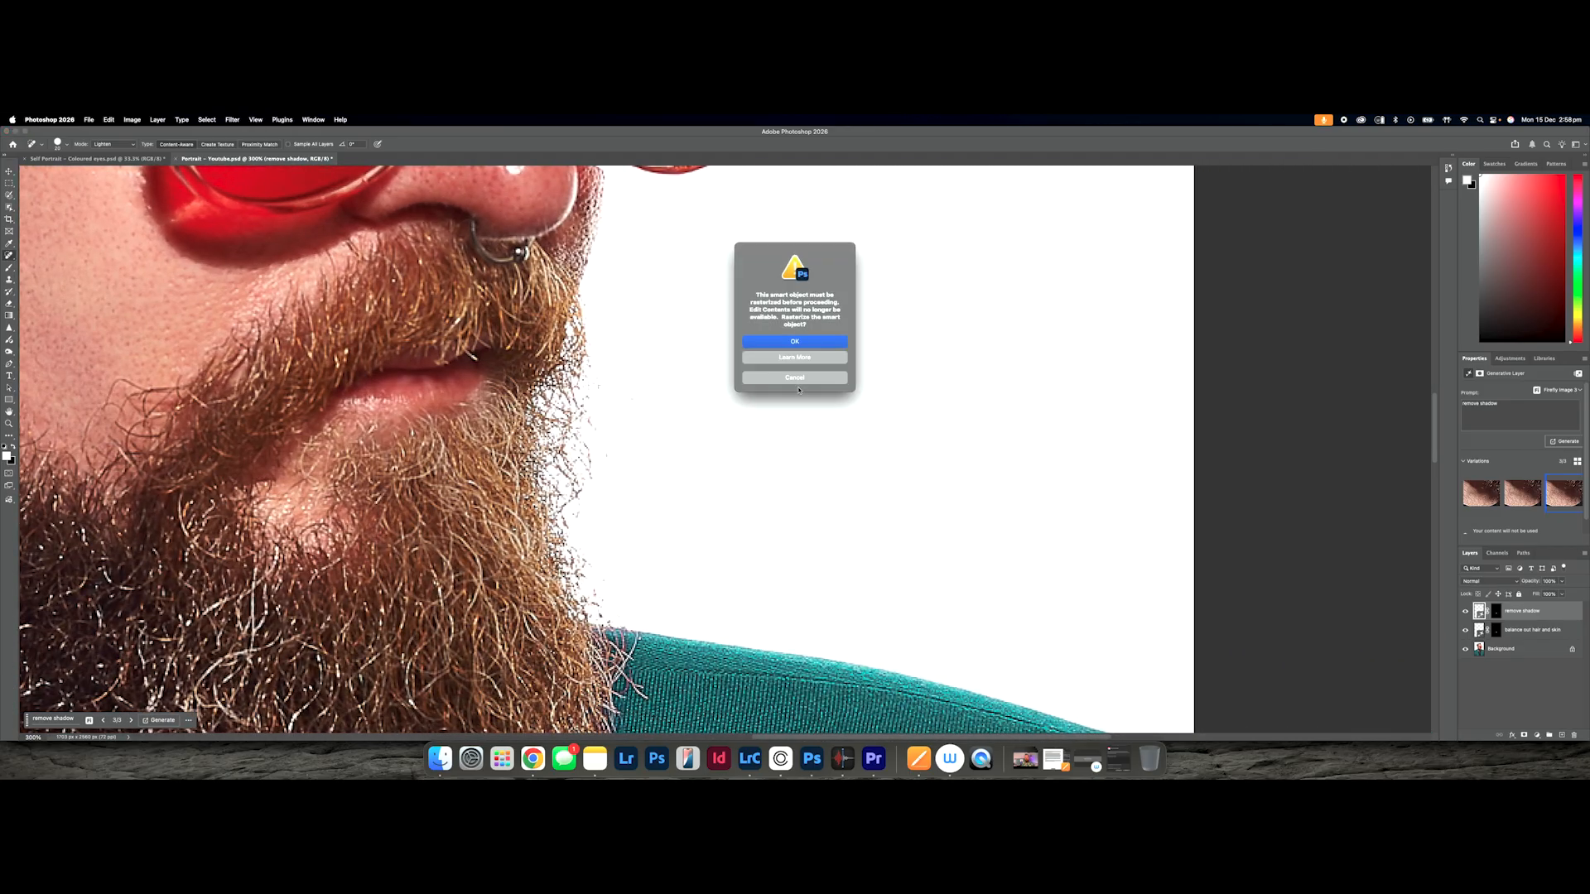
pyautogui.click(794, 342)
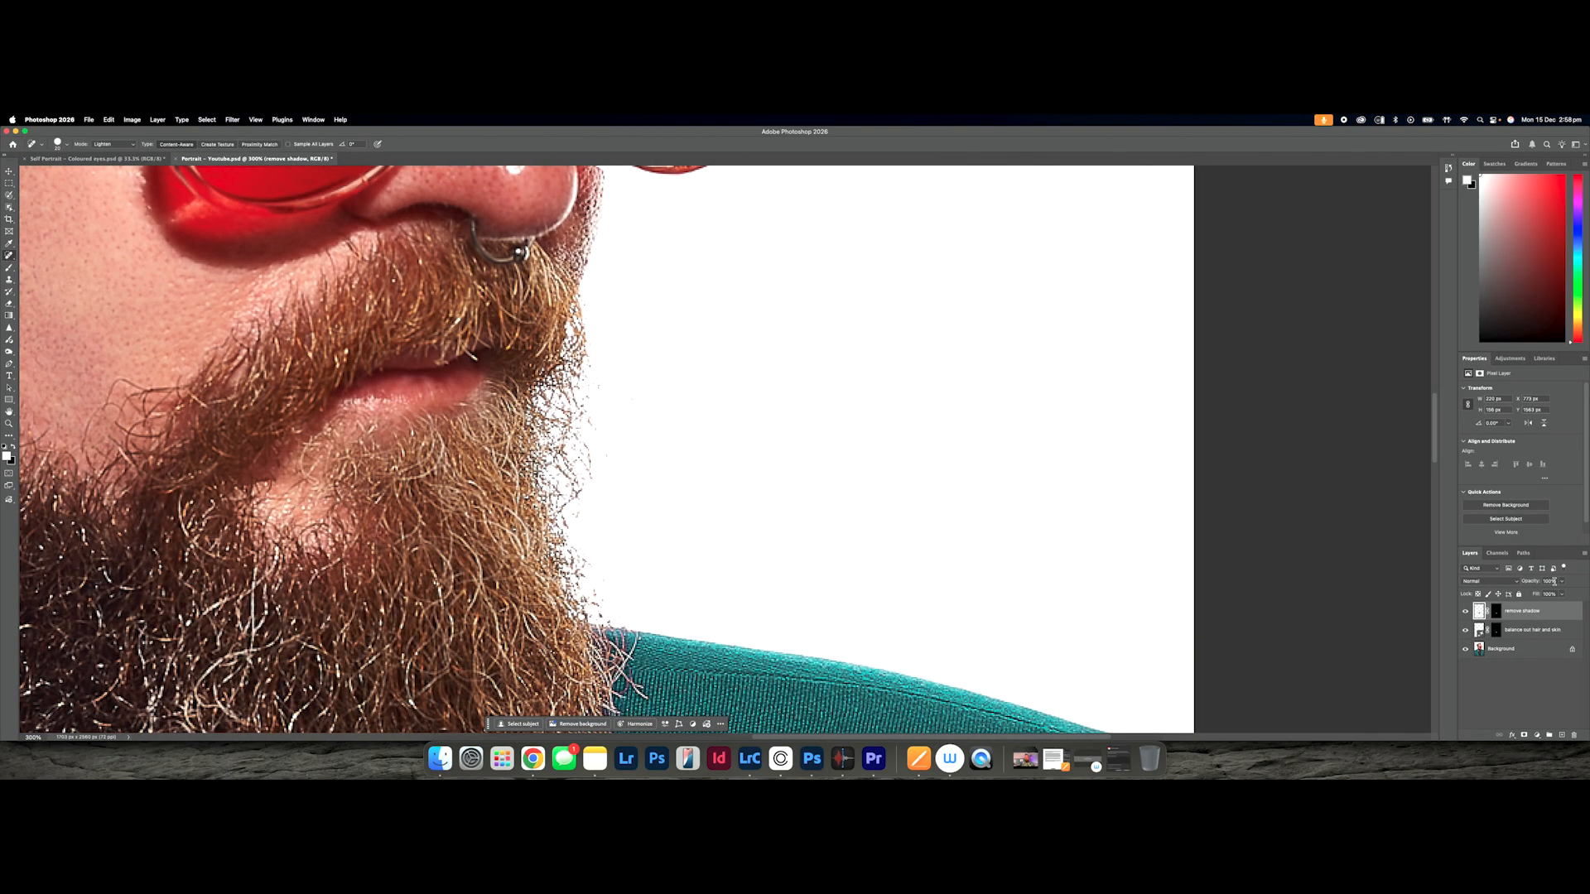
# Heal the stray specks and hairs on the Background layer, in the white area beside the beard
pyautogui.click(1506, 649)
pyautogui.moveTo(674, 439); pyautogui.dragTo(609, 386)
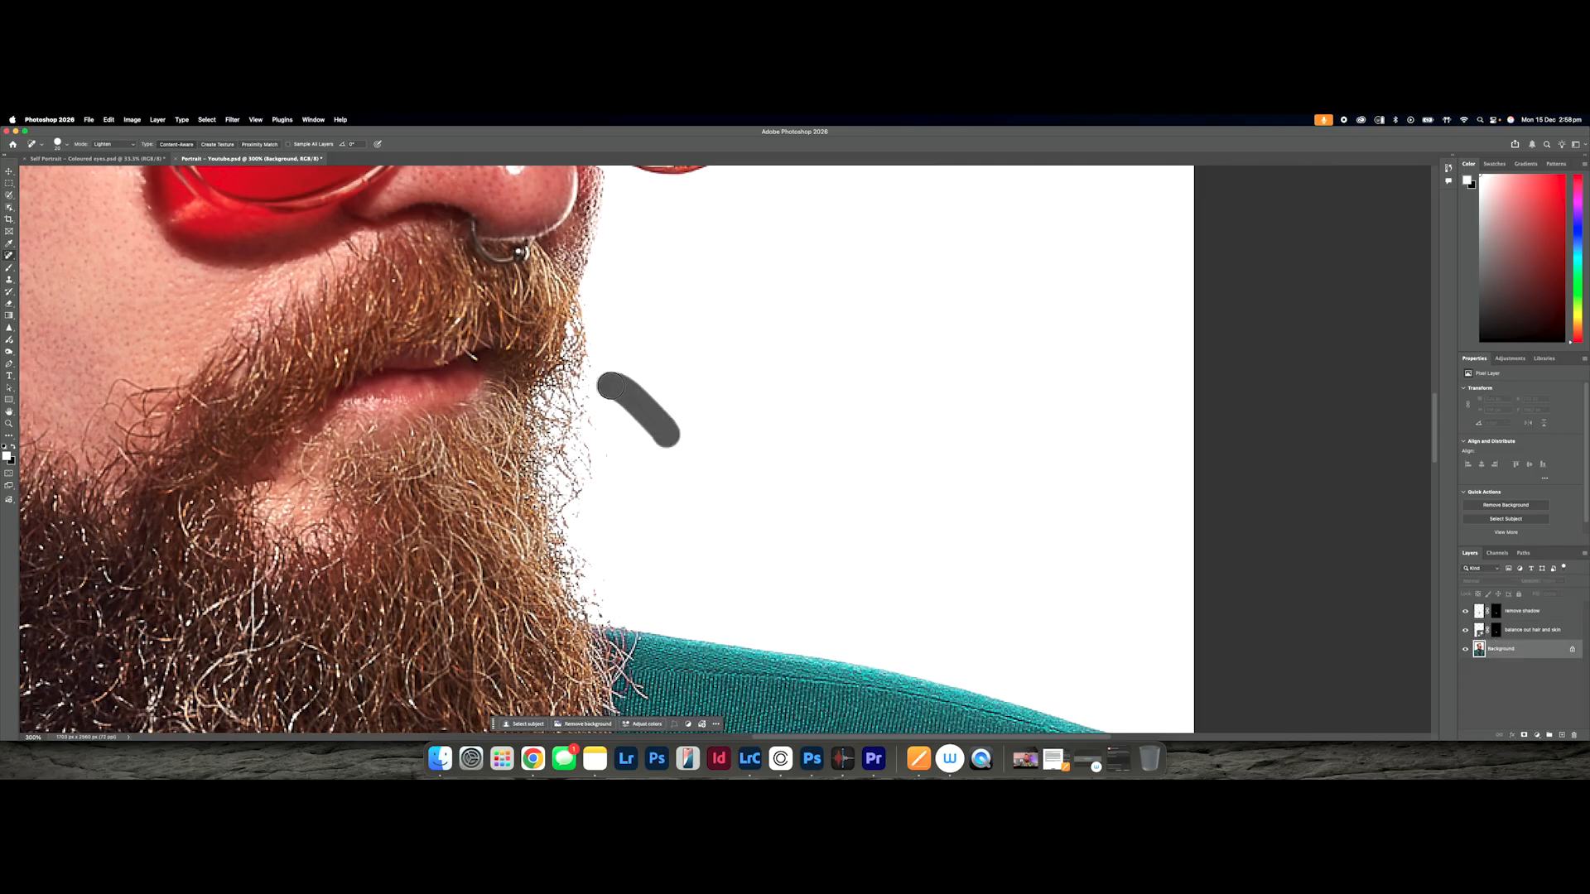
pyautogui.moveTo(638, 454); pyautogui.dragTo(589, 404)
pyautogui.moveTo(686, 495)
pyautogui.mouseDown()
pyautogui.moveTo(615, 457)
pyautogui.moveTo(662, 499)
pyautogui.moveTo(598, 467)
pyautogui.moveTo(630, 496)
pyautogui.moveTo(577, 481)
pyautogui.moveTo(687, 466)
pyautogui.mouseUp()
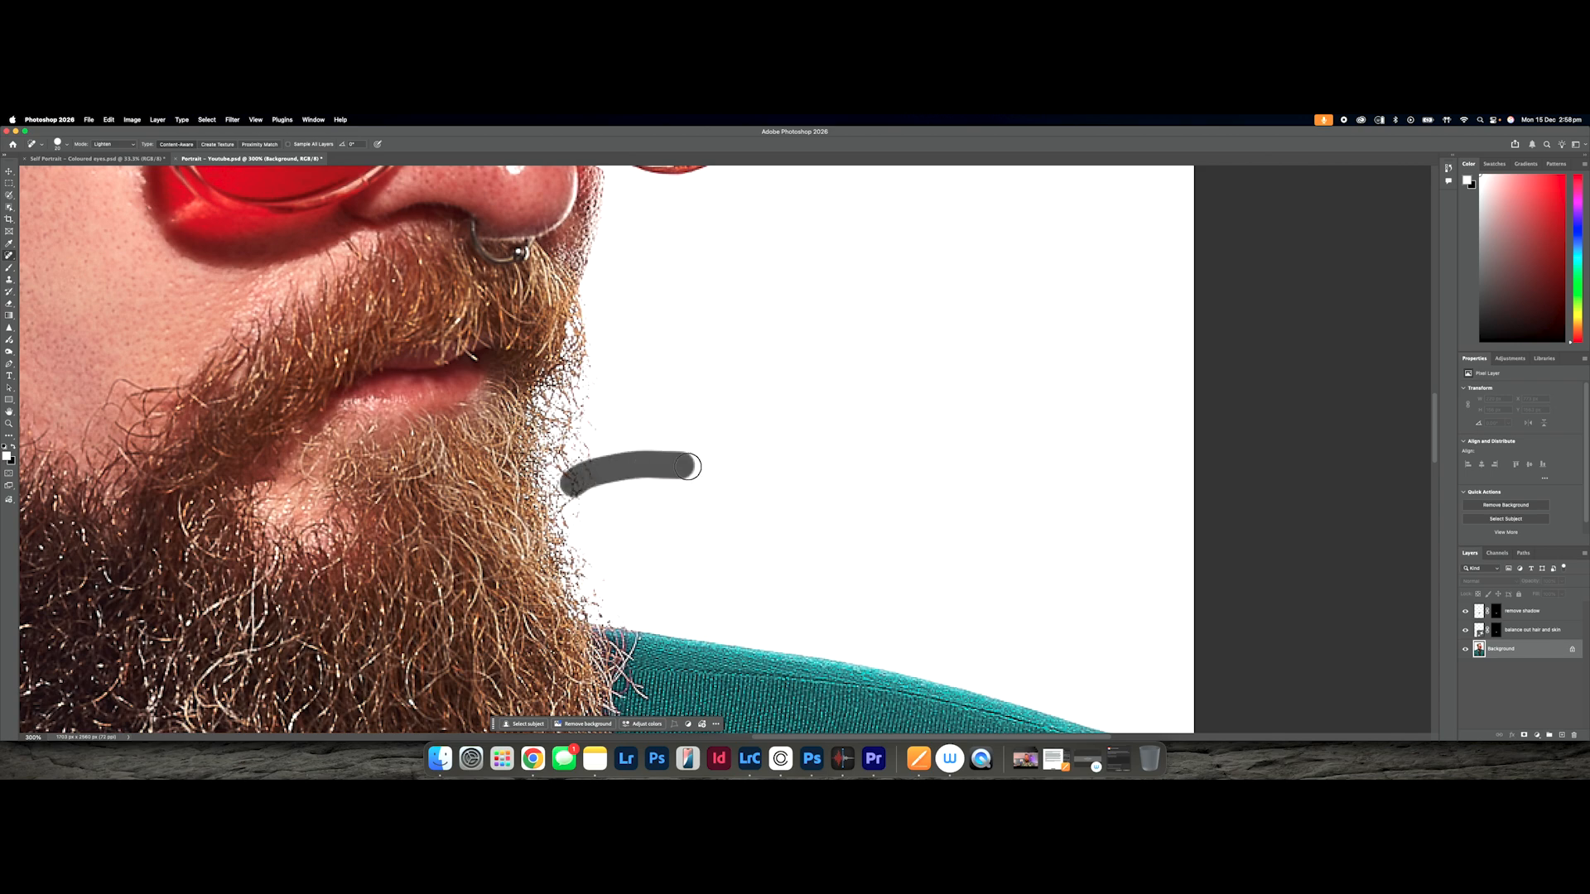
# Try healing away more hairs along the beard's outer edge, and undo those strokes
pyautogui.moveTo(644, 563)
pyautogui.mouseDown()
pyautogui.moveTo(601, 549)
pyautogui.moveTo(569, 452)
pyautogui.moveTo(598, 432)
pyautogui.mouseUp()
pyautogui.moveTo(599, 547)
pyautogui.mouseDown()
pyautogui.moveTo(572, 423)
pyautogui.moveTo(564, 517)
pyautogui.moveTo(596, 524)
pyautogui.moveTo(582, 437)
pyautogui.mouseUp()
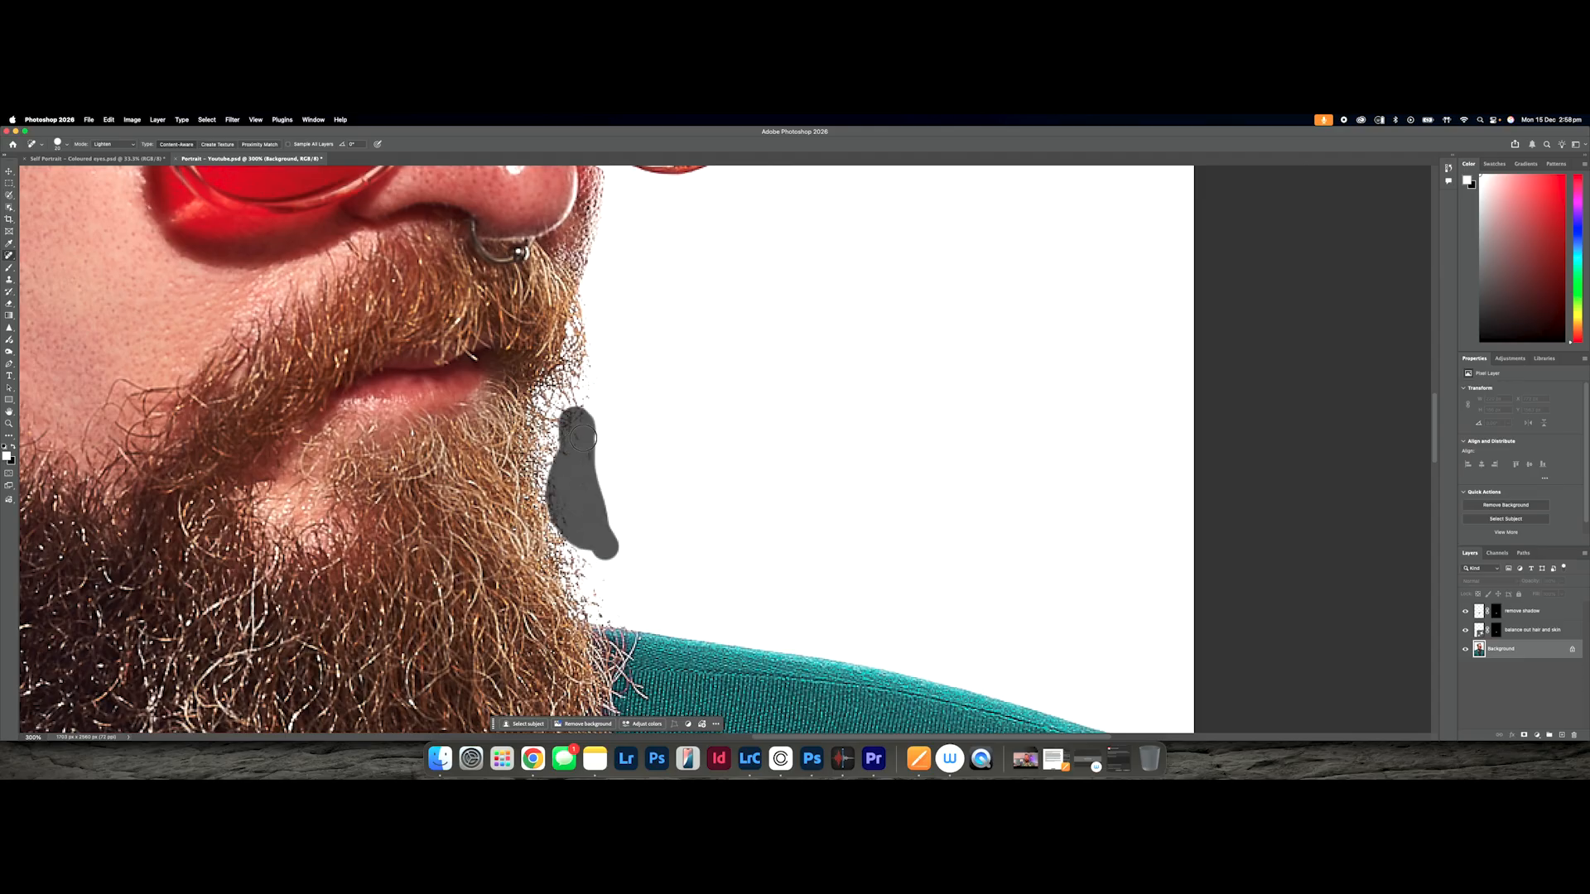
pyautogui.moveTo(589, 525)
pyautogui.mouseDown()
pyautogui.moveTo(559, 457)
pyautogui.moveTo(569, 487)
pyautogui.moveTo(532, 451)
pyautogui.moveTo(526, 467)
pyautogui.mouseUp()
pyautogui.press('super+z')
pyautogui.press('super+z')
pyautogui.press('super+z')
pyautogui.press('super+z')
pyautogui.press('super+z')
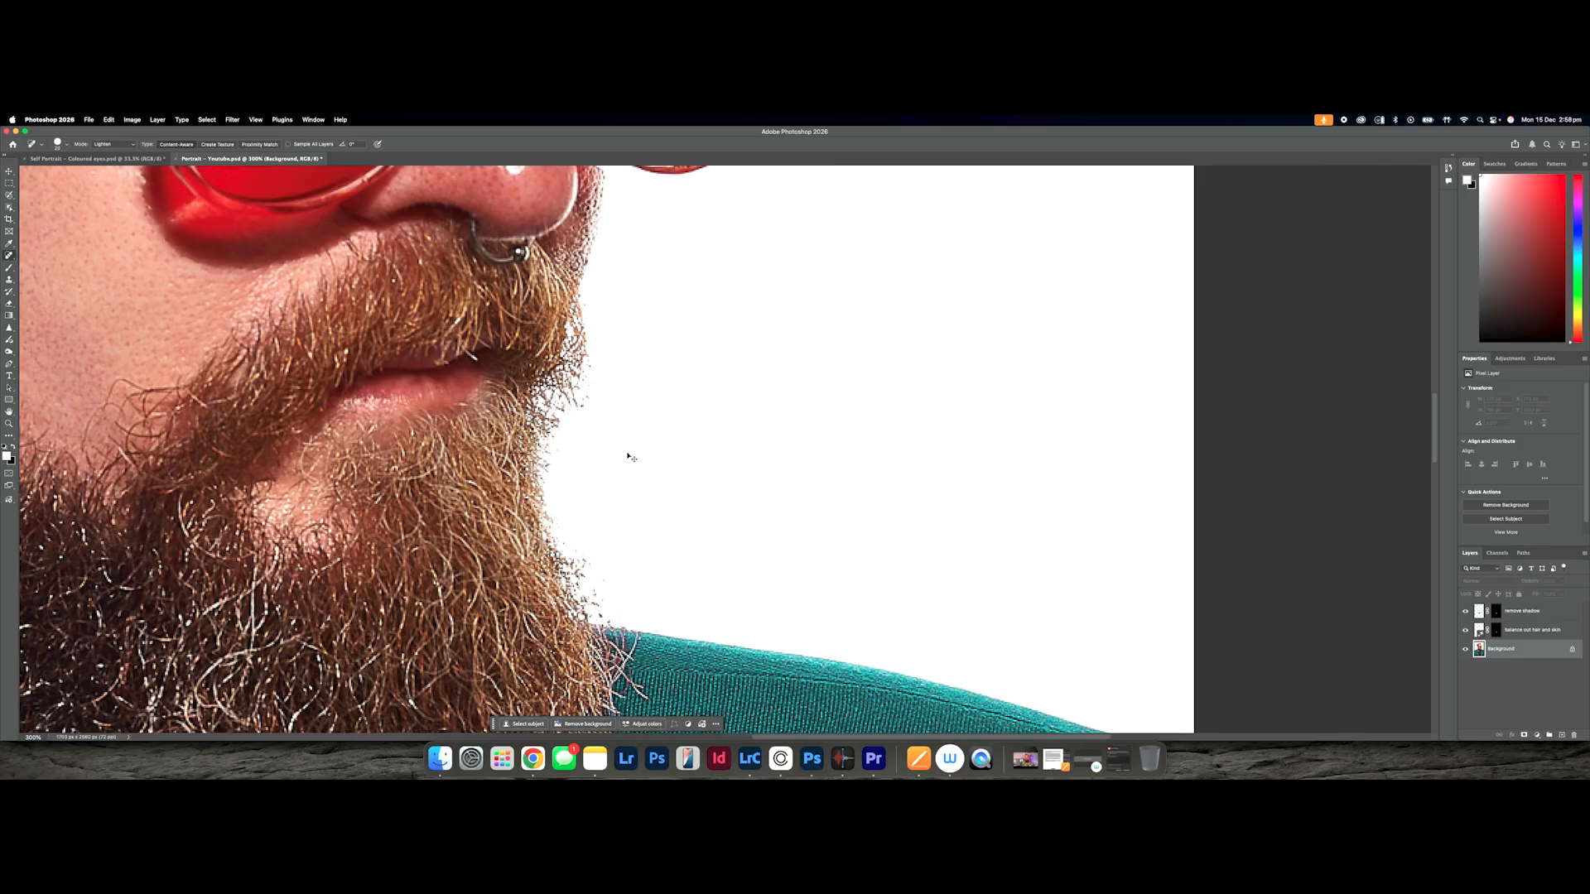
pyautogui.press('super+z')
pyautogui.press('super+z')
pyautogui.press('super+z')
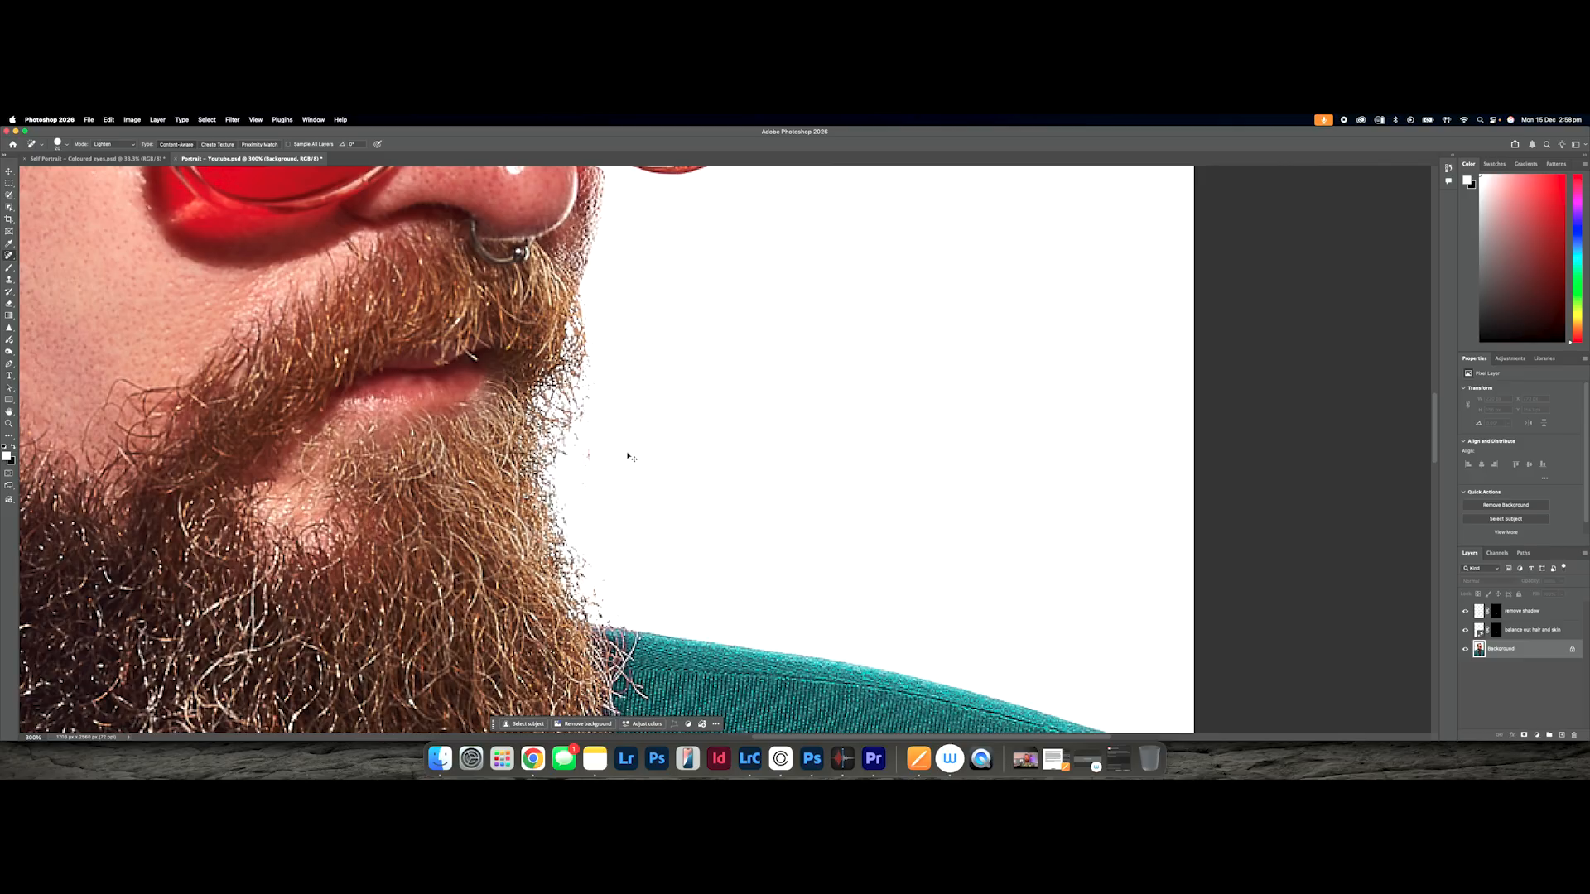
# Heal the stray hairs beside the lower beard, just above the jacket's shoulder
pyautogui.moveTo(658, 567); pyautogui.dragTo(584, 490)
pyautogui.moveTo(628, 561); pyautogui.dragTo(604, 520)
pyautogui.moveTo(626, 589); pyautogui.dragTo(592, 548)
pyautogui.scroll(-3, 613, 496)
# Set the Spot Healing Brush to Normal mode and heal stray hairs around the beard's edge, the lapel and the neck
pyautogui.click(116, 143)
pyautogui.click(102, 128)
pyautogui.moveTo(590, 478)
pyautogui.mouseDown()
pyautogui.moveTo(604, 500)
pyautogui.moveTo(626, 497)
pyautogui.moveTo(589, 478)
pyautogui.mouseUp()
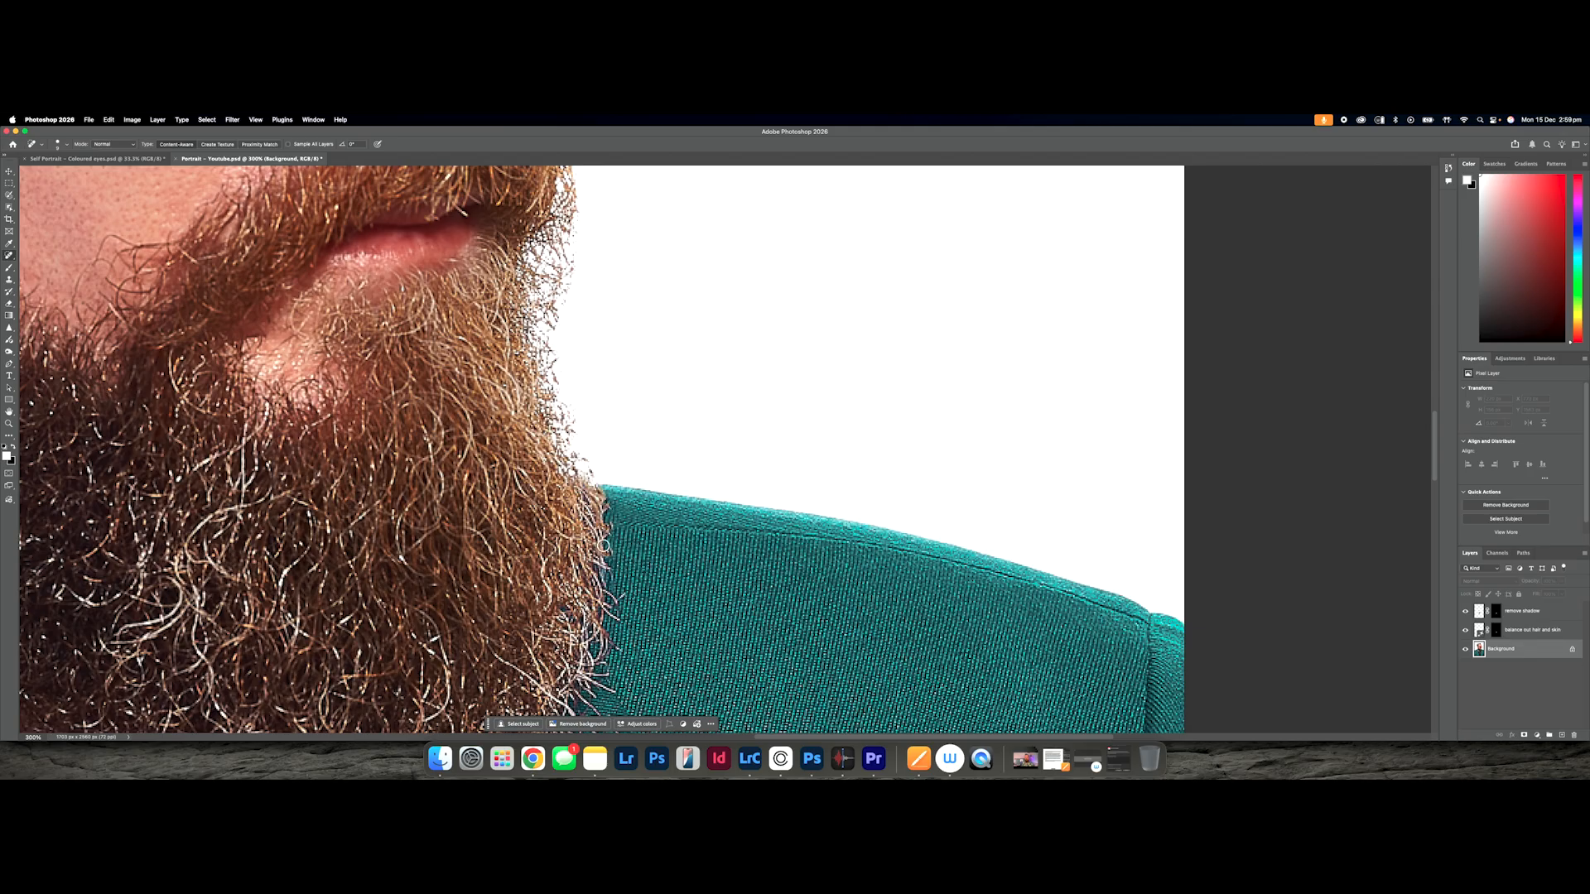
pyautogui.scroll(-3, 610, 596)
pyautogui.scroll(-2, 610, 609)
pyautogui.scroll(-2, 610, 609)
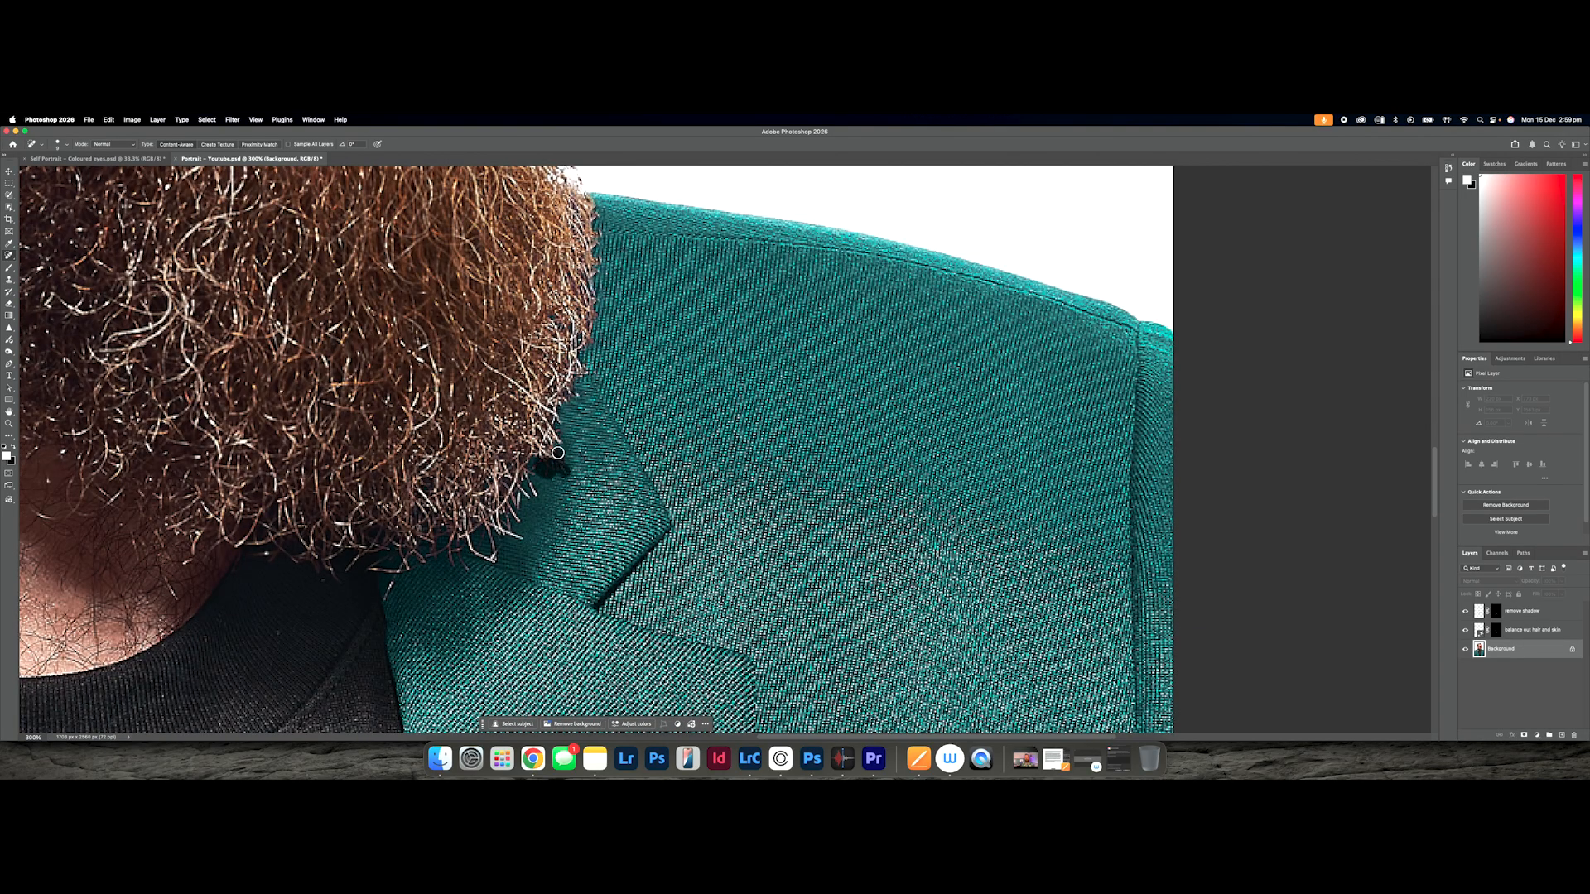
pyautogui.hscroll(-8, 447, 545)
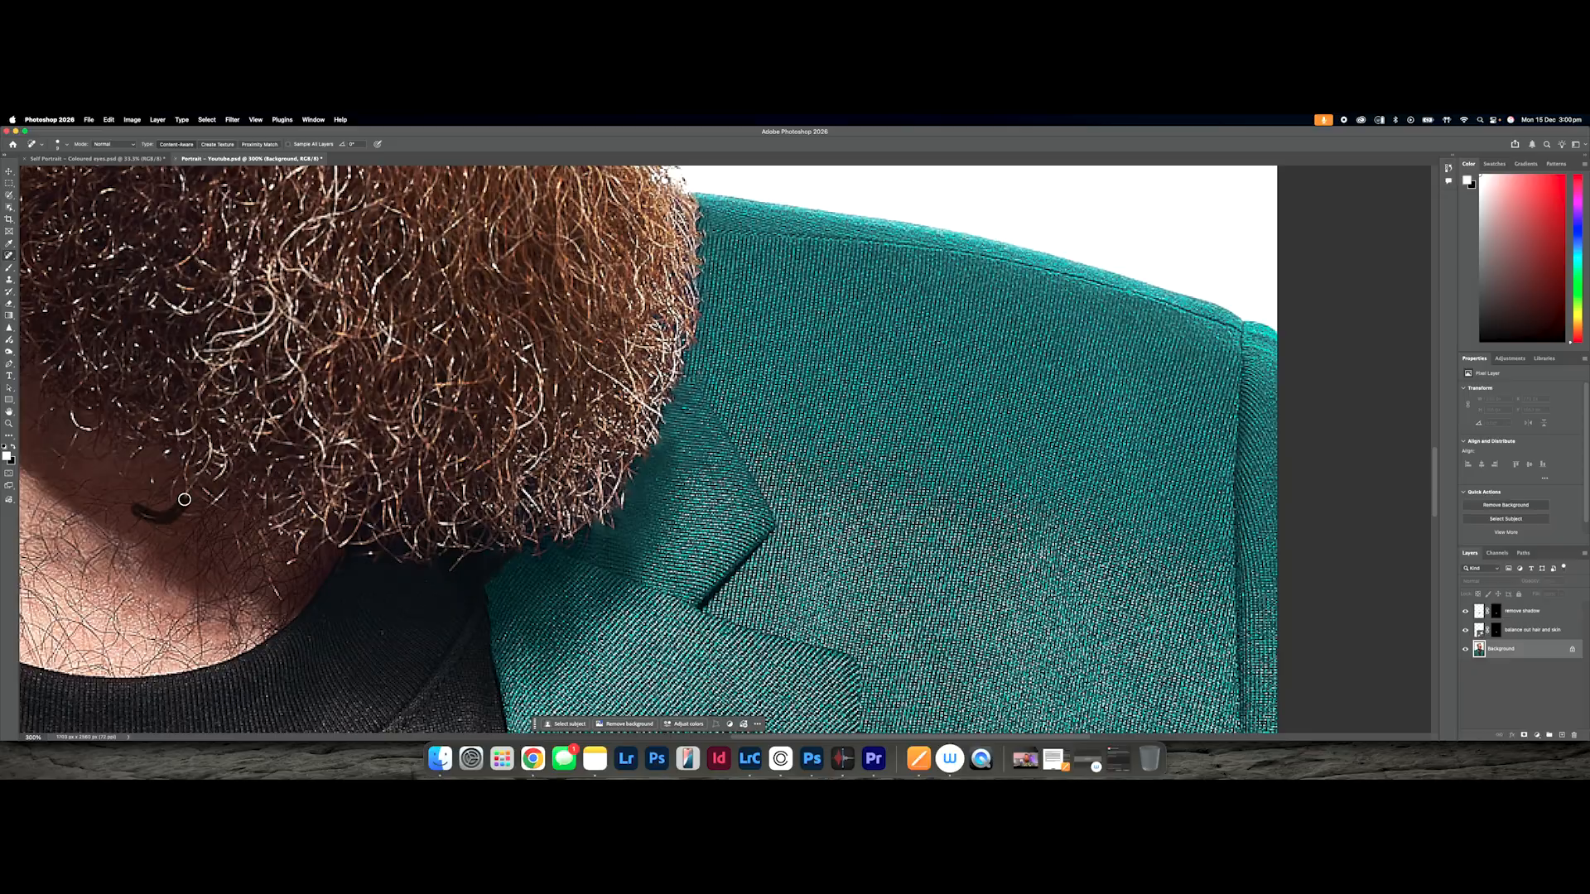
pyautogui.scroll(5, 529, 541)
pyautogui.hscroll(-5, 529, 542)
pyautogui.moveTo(293, 394); pyautogui.dragTo(324, 376)
# Examine the retouched neck, beard and jacket up close and across the whole portrait
pyautogui.press('super+minus')
pyautogui.press('super+minus')
pyautogui.press('super+minus')
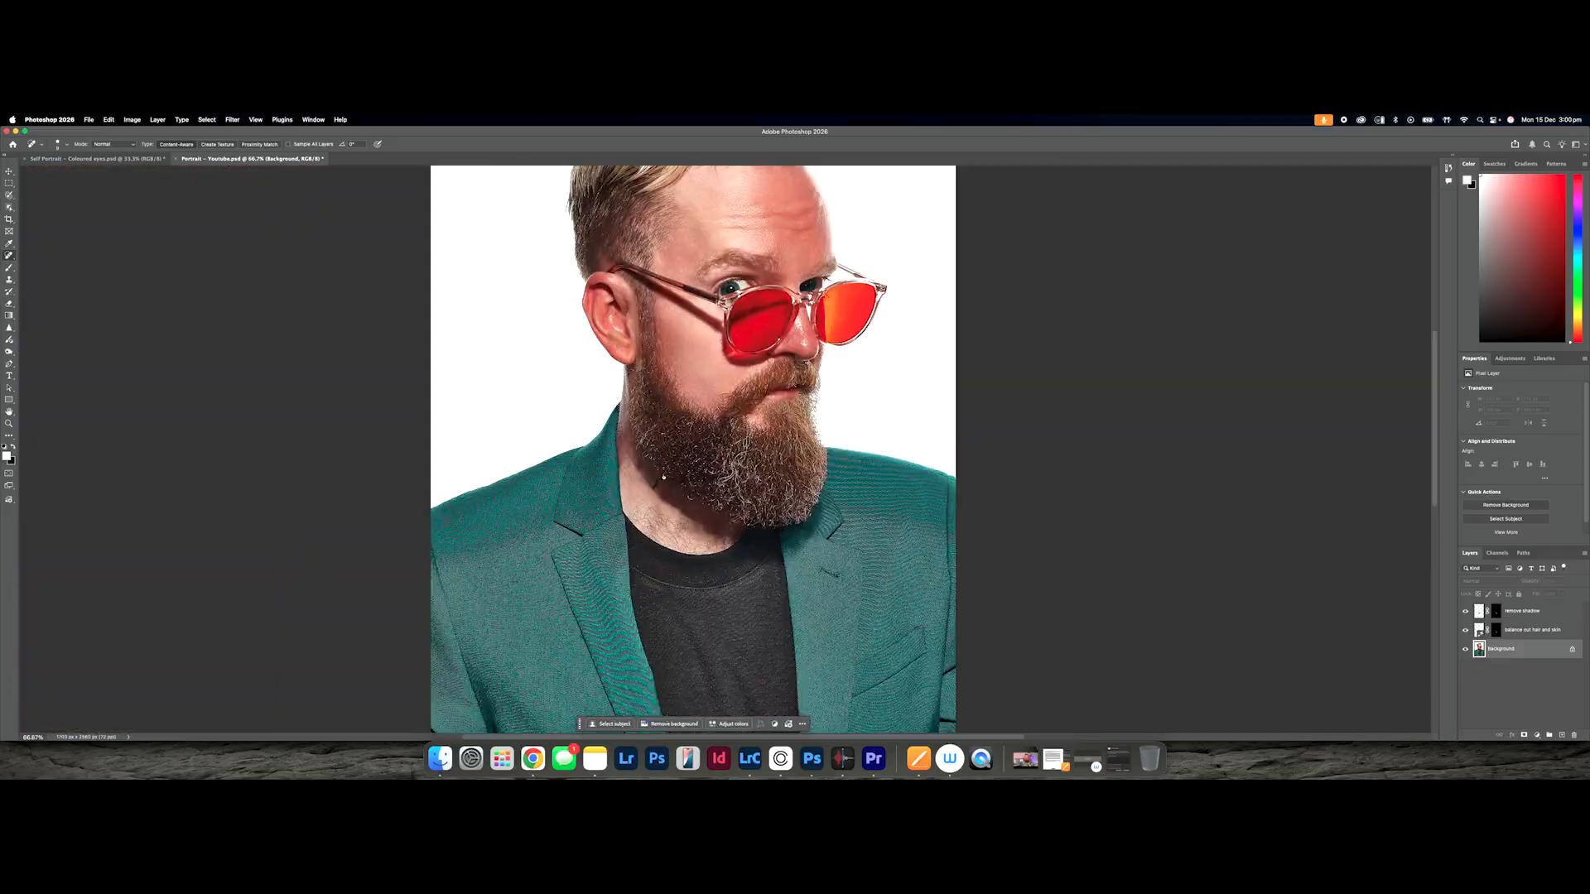
pyautogui.scroll(1, 599, 389)
pyautogui.hscroll(2, 681, 448)
pyautogui.scroll(-5, 615, 497)
pyautogui.press('super+plus')
pyautogui.press('super+plus')
pyautogui.scroll(2, 486, 493)
pyautogui.hscroll(15, 439, 585)
pyautogui.scroll(-2, 375, 580)
pyautogui.hscroll(-15, 376, 580)
pyautogui.scroll(10, 618, 649)
pyautogui.press('super+minus')
pyautogui.press('super+minus')
pyautogui.press('super+minus')
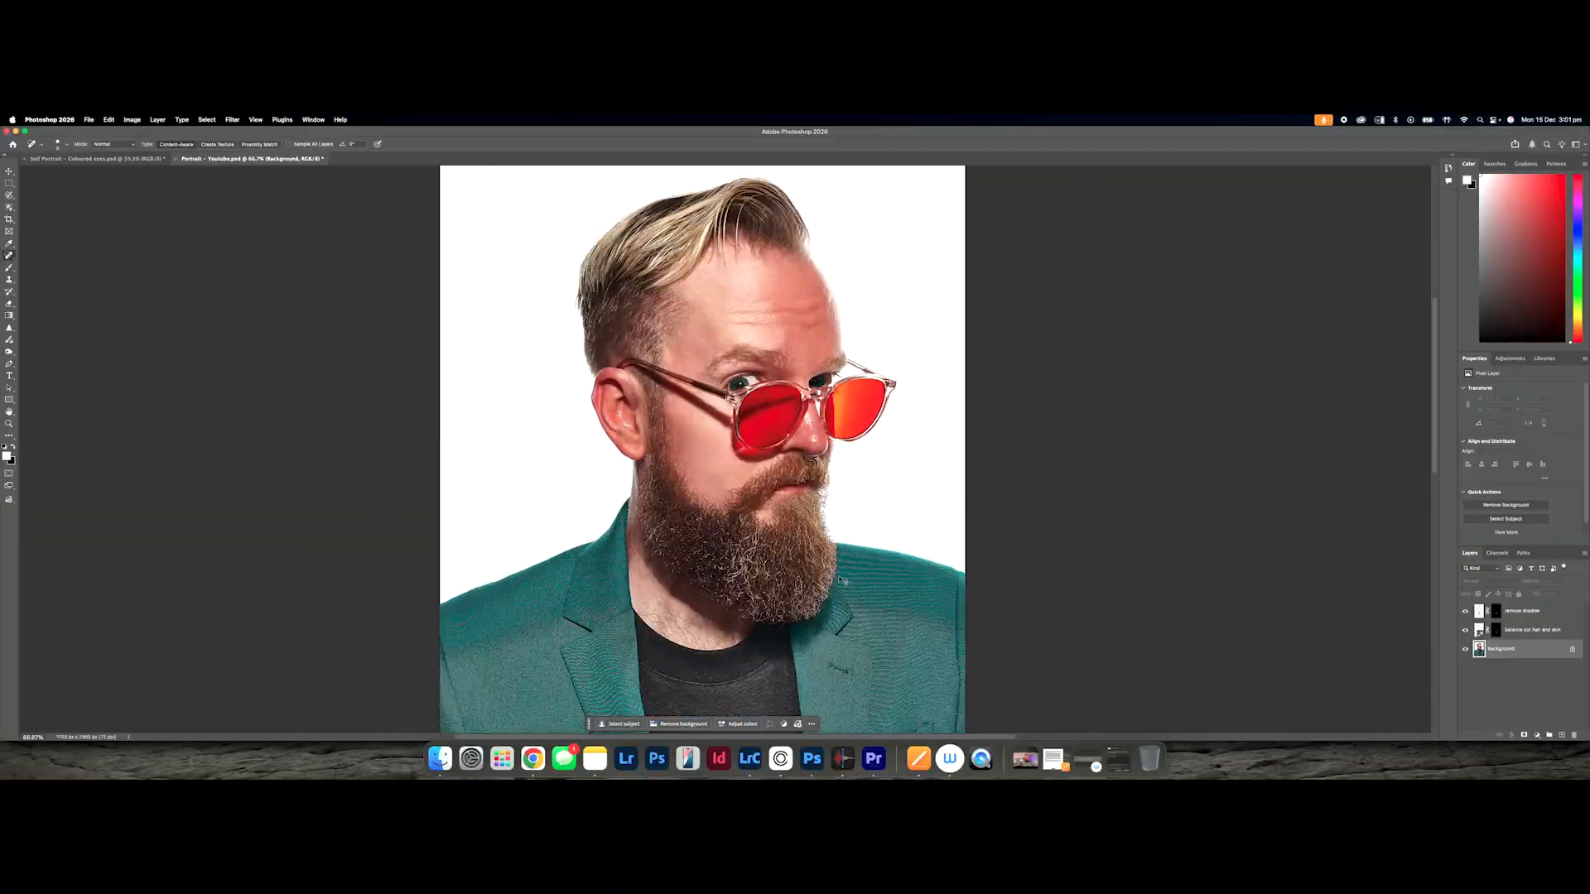
# Show the "remove shadow" and "balance out hair and skin" layers
pyautogui.scroll(3, 839, 577)
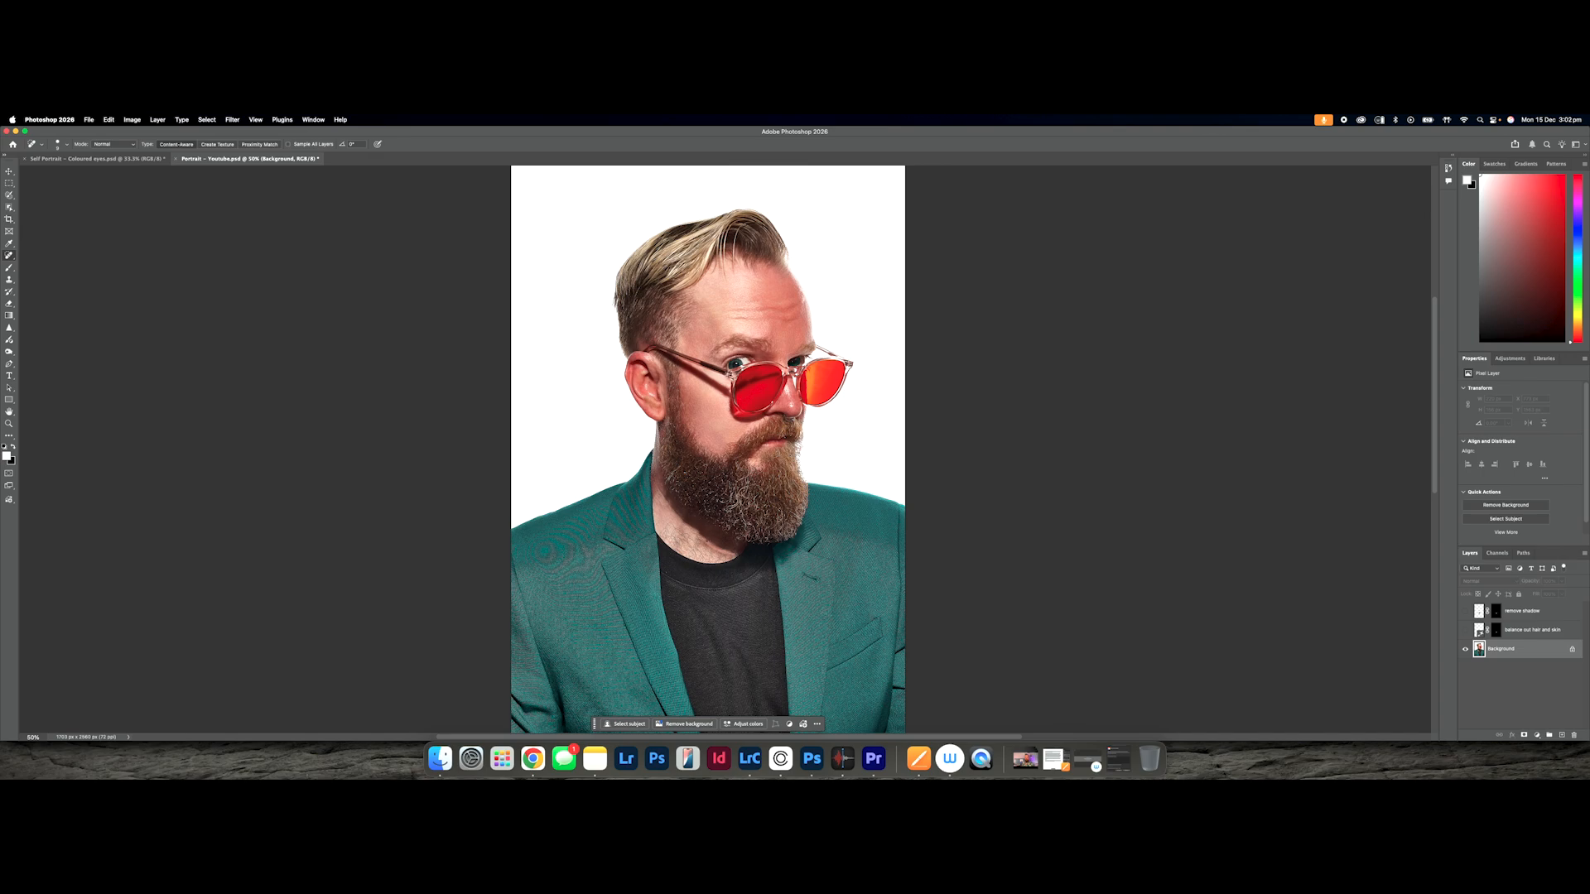
pyautogui.click(1465, 630)
pyautogui.click(1464, 611)
# Enlarge the canvas to 2300 by 3200 pixels with a black extension around the portrait
pyautogui.click(181, 120)
pyautogui.moveTo(132, 120)
pyautogui.click(158, 197)
pyautogui.write('2300')
pyautogui.press('Tab')
pyautogui.write('3200')
pyautogui.press('Return')
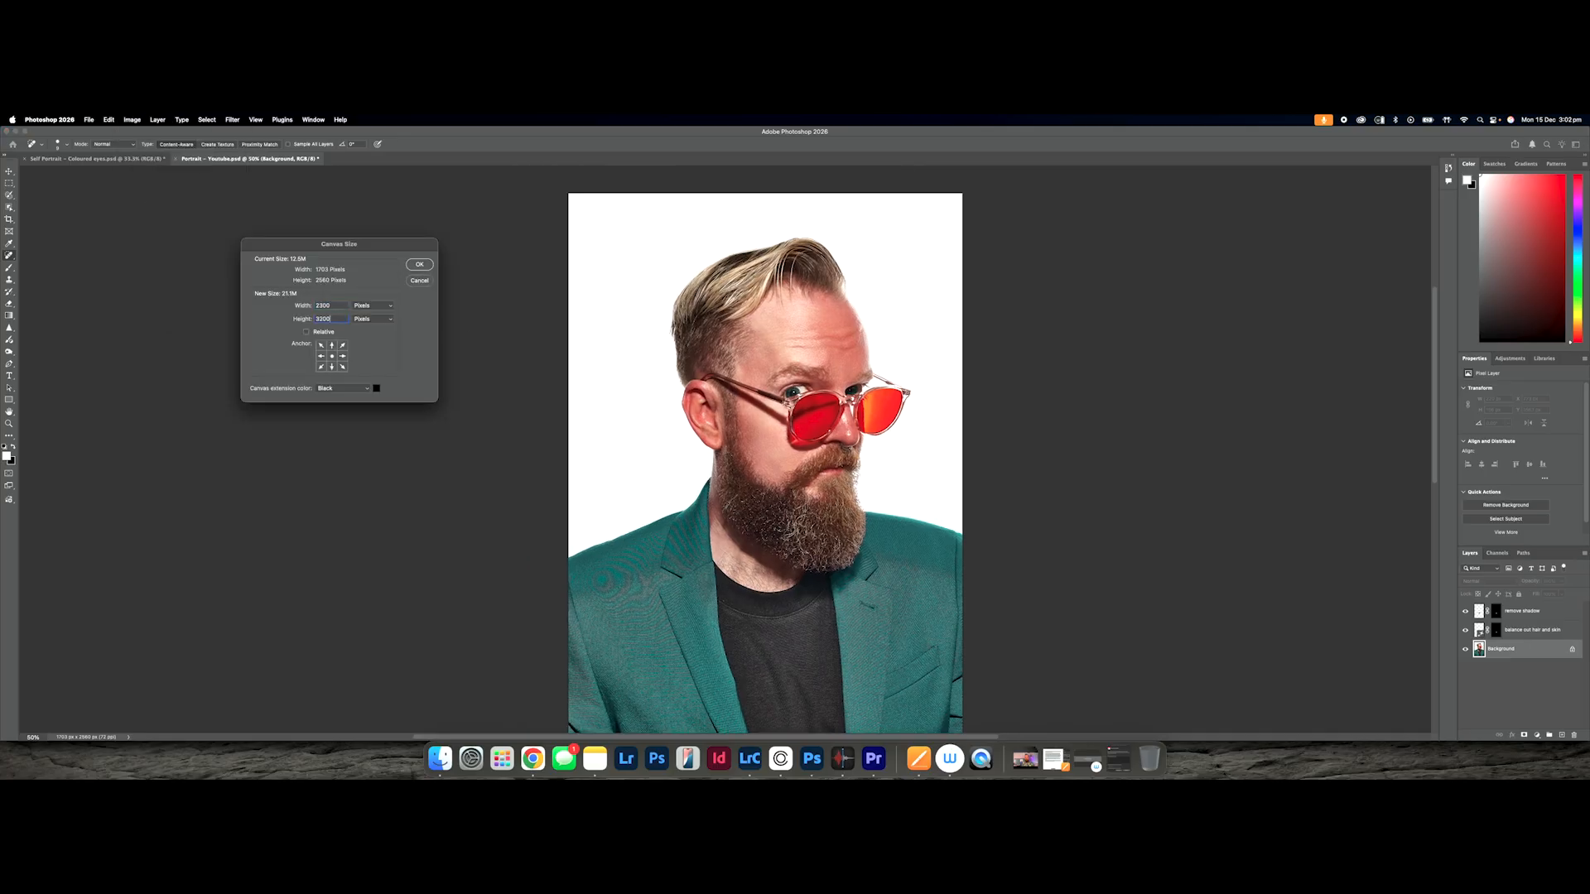
pyautogui.press('super+minus')
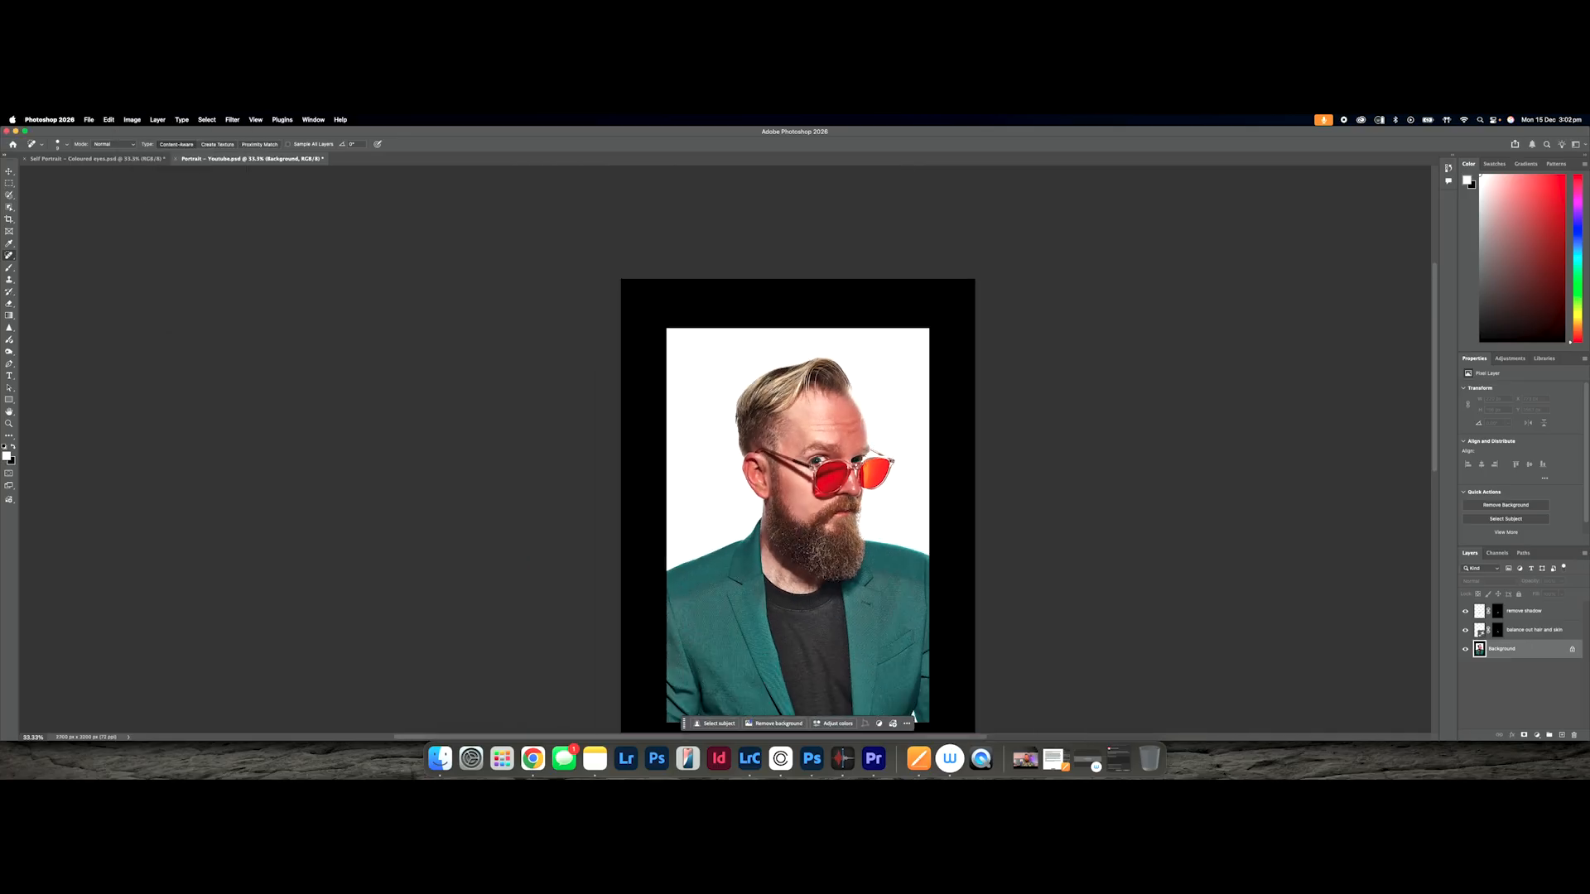
pyautogui.scroll(-3, 797, 463)
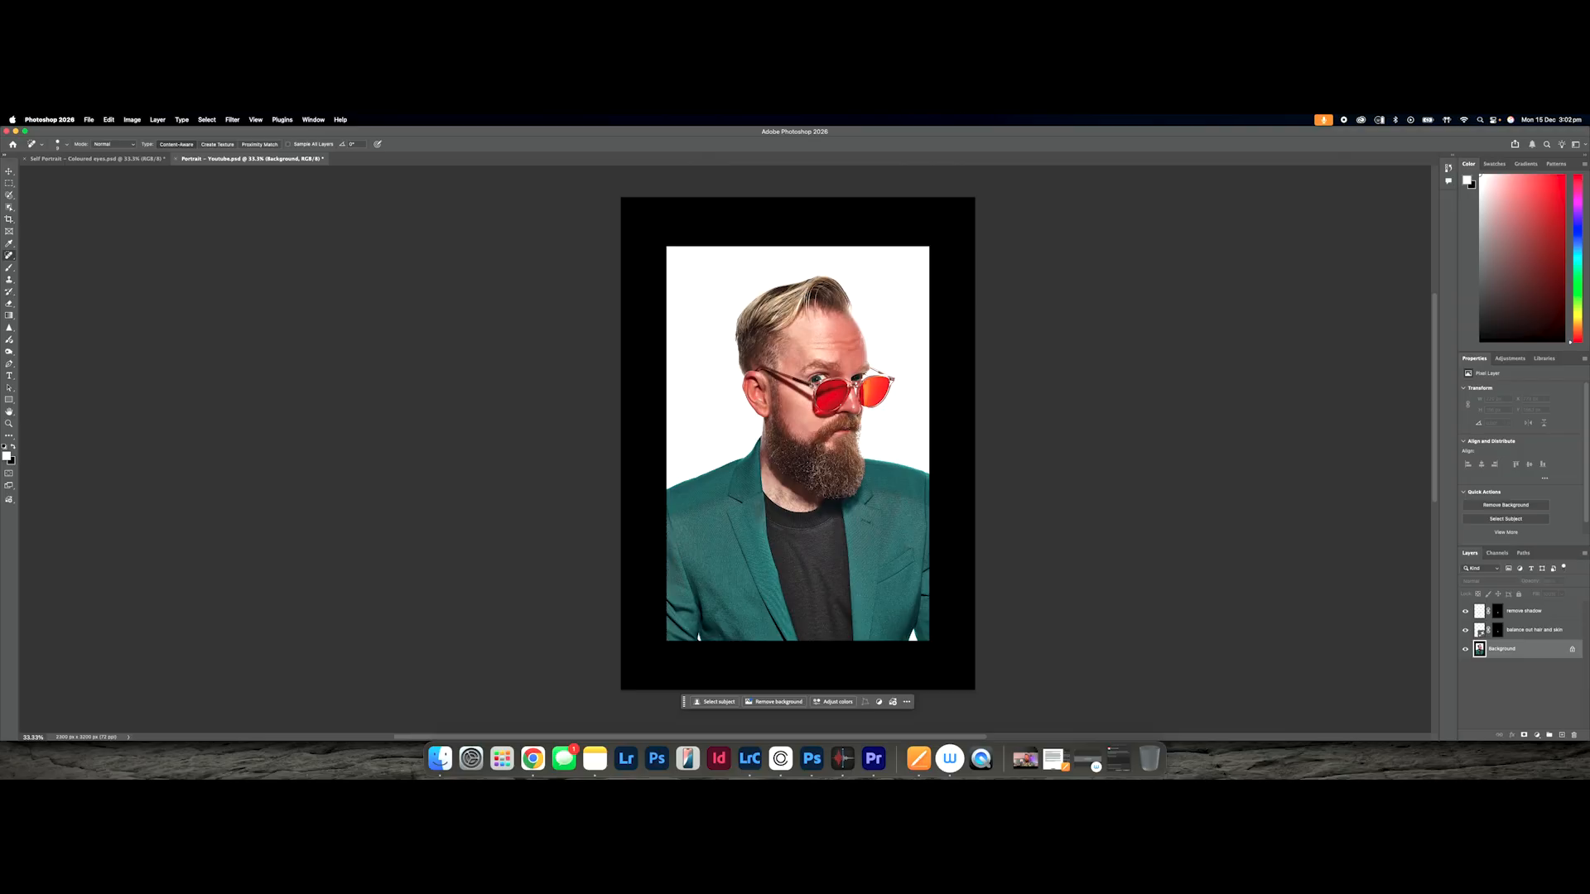
# Export the framed portrait as "Portrait - Youtube.jpg" to the Downloads folder
pyautogui.click(88, 120)
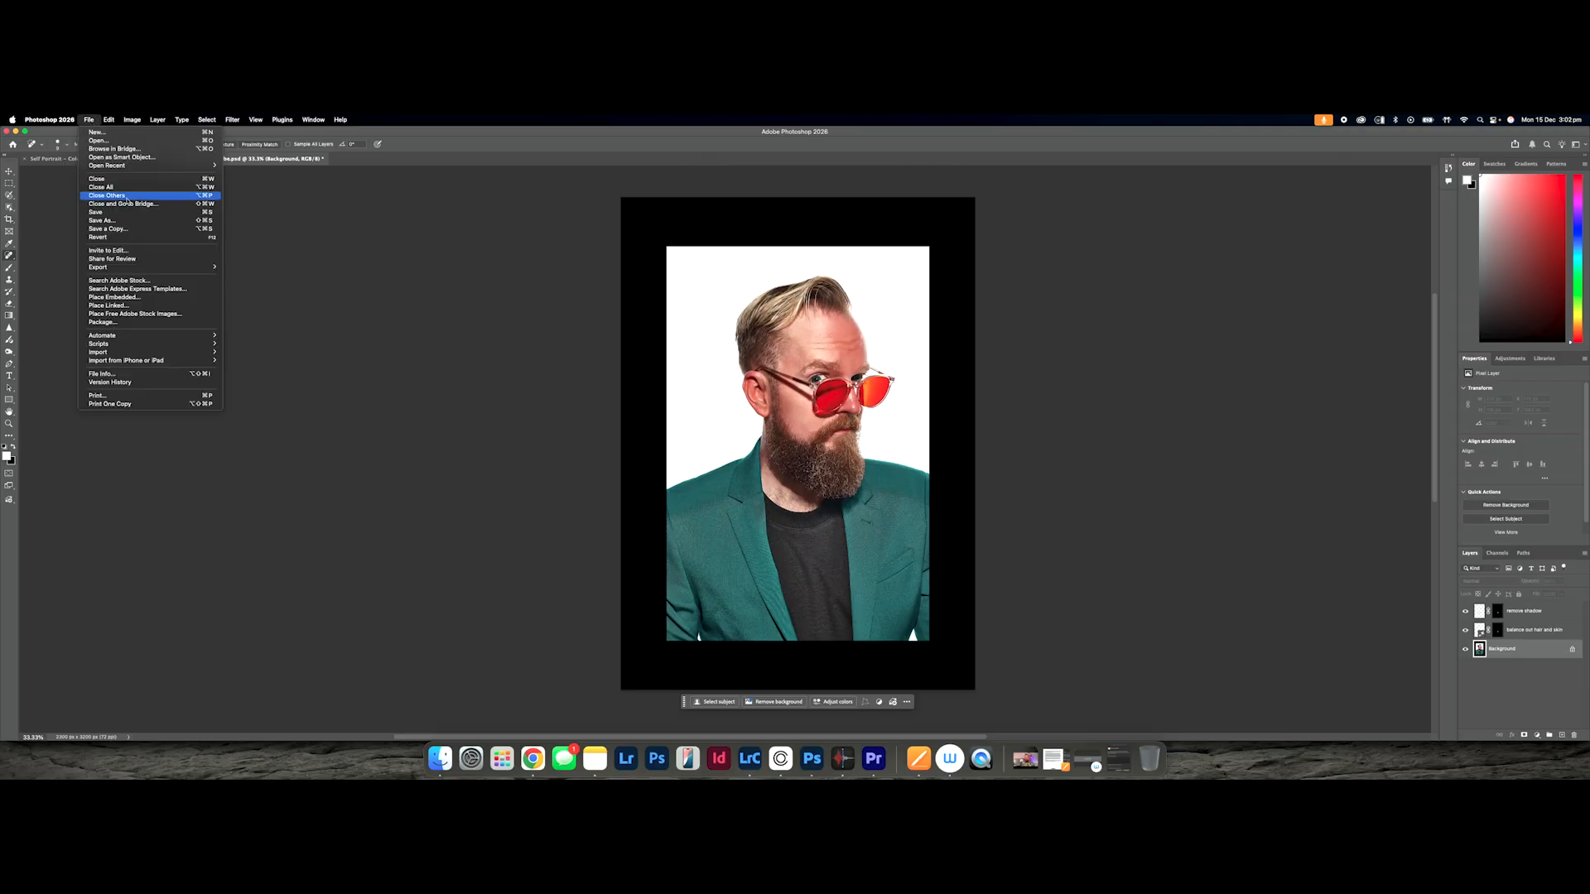
pyautogui.moveTo(104, 267)
pyautogui.click(249, 276)
pyautogui.click(663, 575)
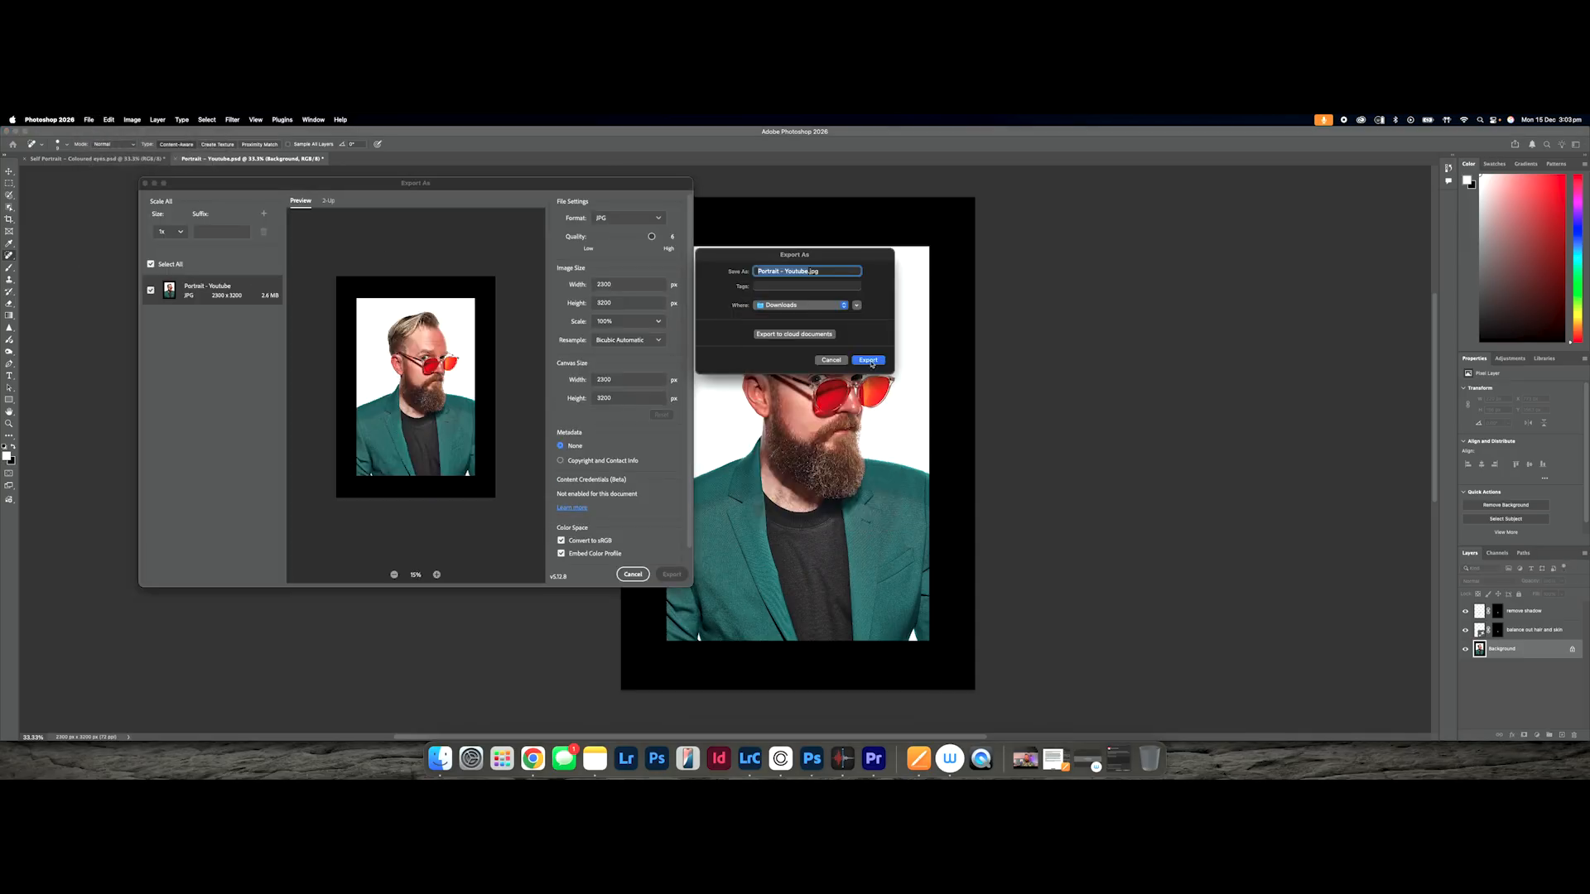